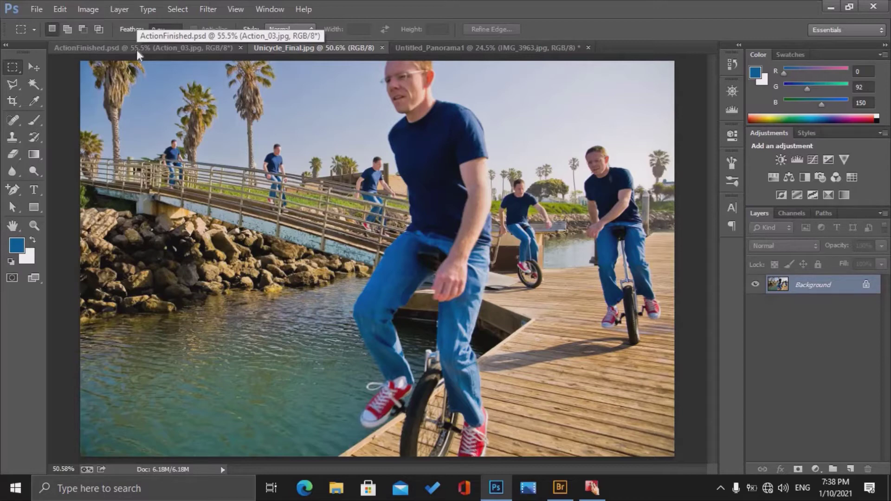
Review the ActionFinished, panorama and Unicycle_Final documents, then close all open documents.
left_click(168, 47)
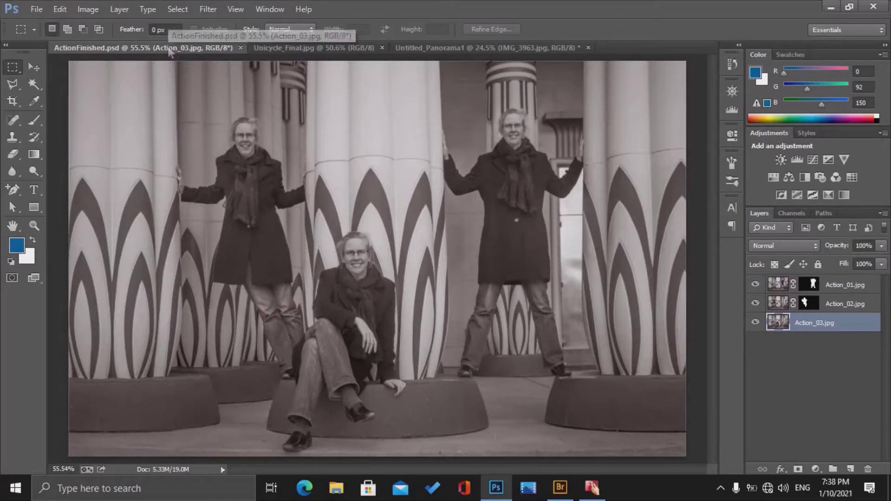
left_click(474, 50)
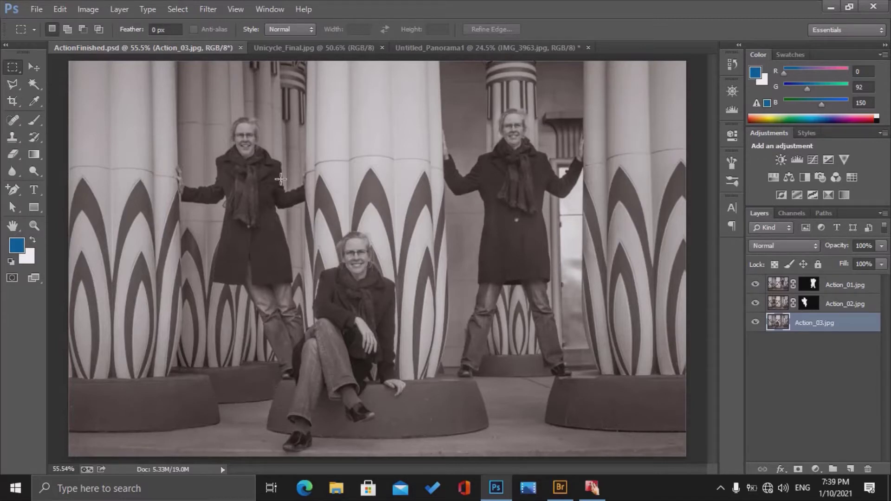
key("ctrl+Tab")
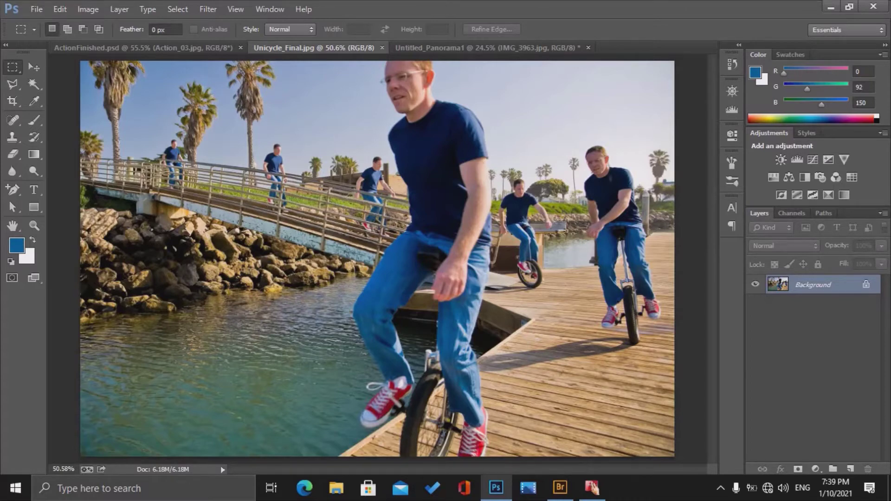
key("ctrl+Tab")
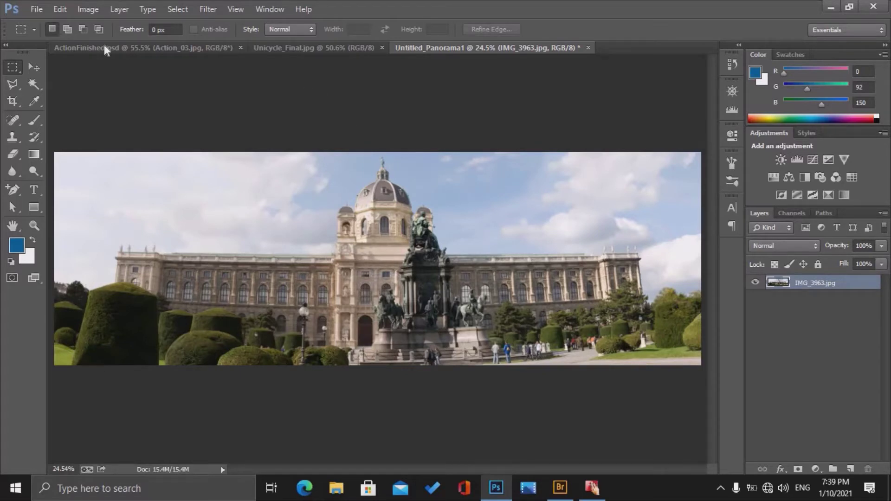
left_click(241, 47)
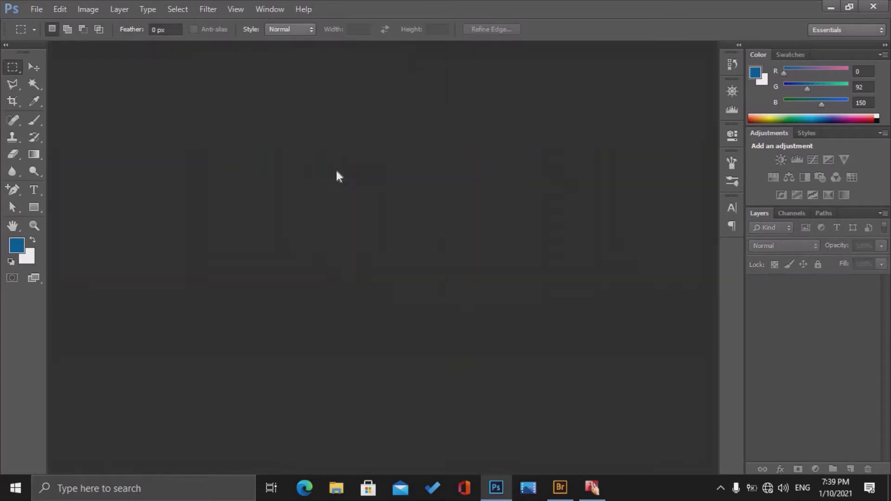
Open Action_01.jpg, Action_02.jpg and Action_03.jpg from the lesson's Sequence folder.
key("ctrl+o")
key("alt+Up")
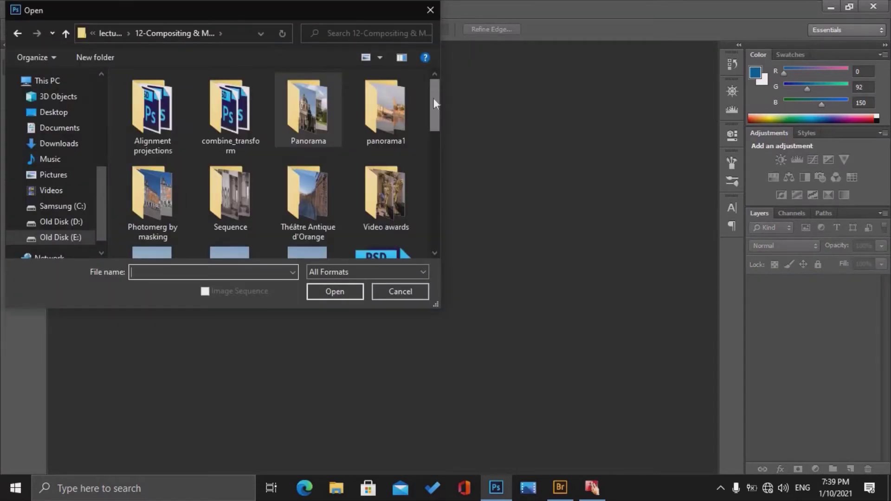
key("s")
key("Return")
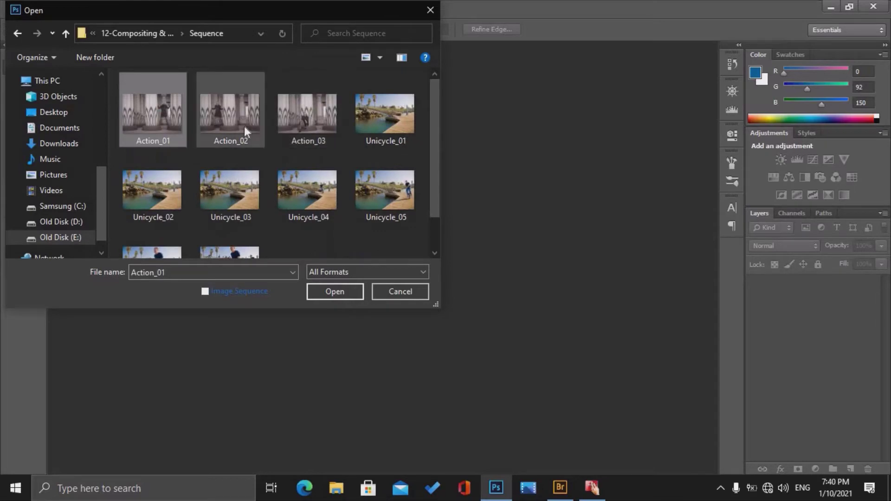
left_click(307, 113, "shift")
left_click(335, 291)
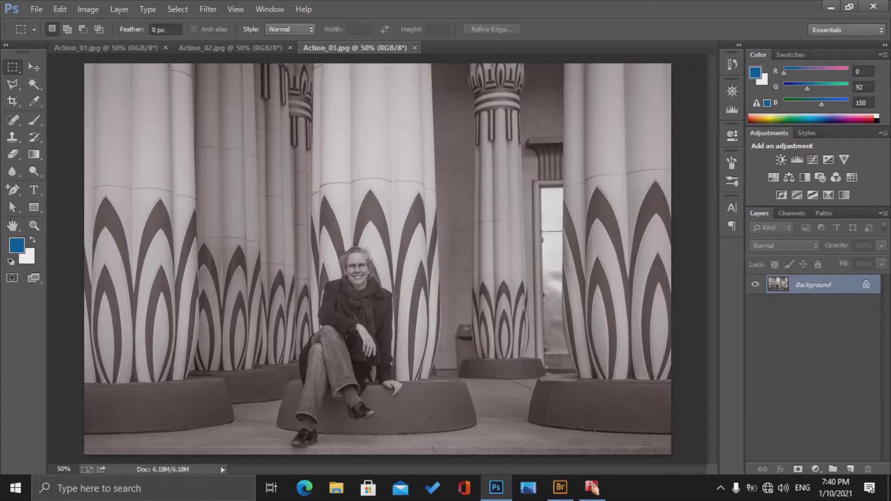
Copy Action_01 and Action_03 into Action_02 with the Move tool as Layer 1 and Layer 2.
left_click(215, 46)
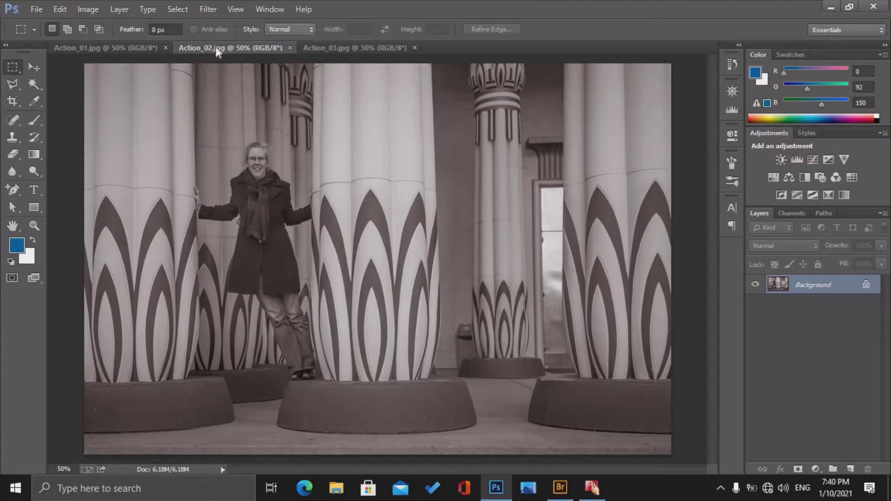
left_click(124, 49)
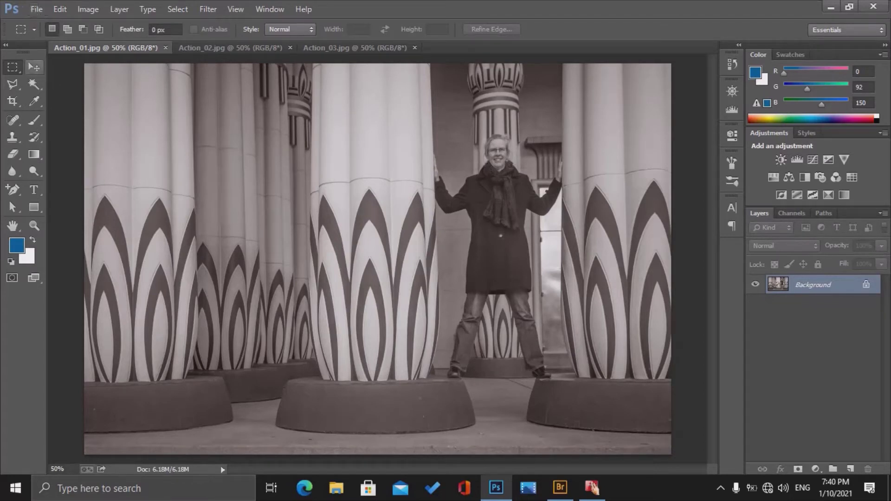
left_click(34, 68)
left_click_drag(317, 126, 268, 118)
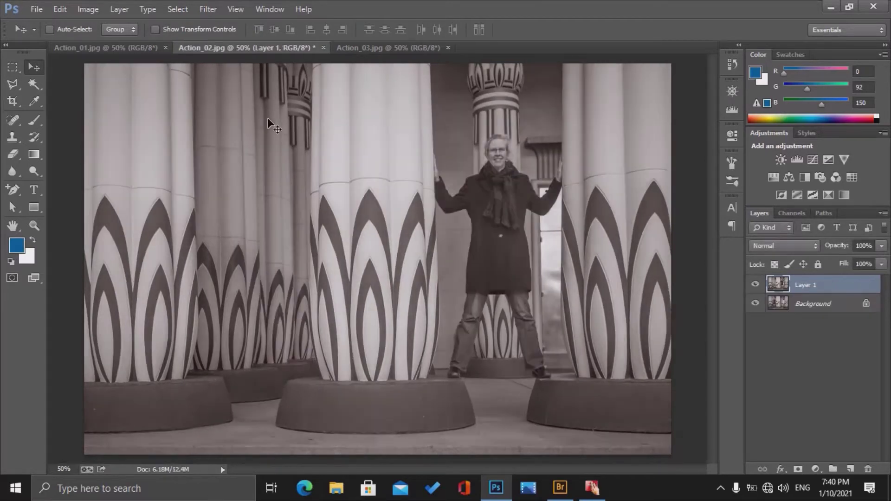
left_click(388, 47)
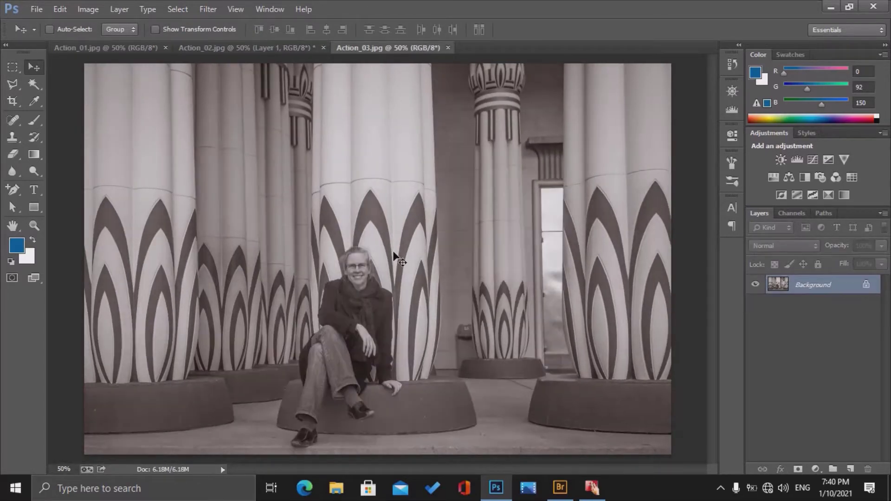
mouse_move(320, 128)
left_mouse_down()
mouse_move(263, 70)
mouse_move(315, 141)
left_mouse_up()
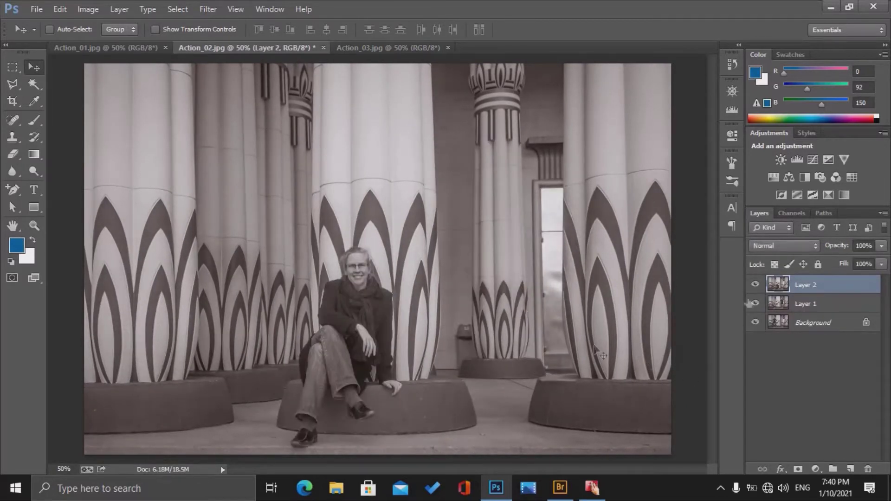
Toggle visibility of Layer 2, Layer 1 and Background to compare the stacked photos.
left_click(755, 285)
left_click(755, 303)
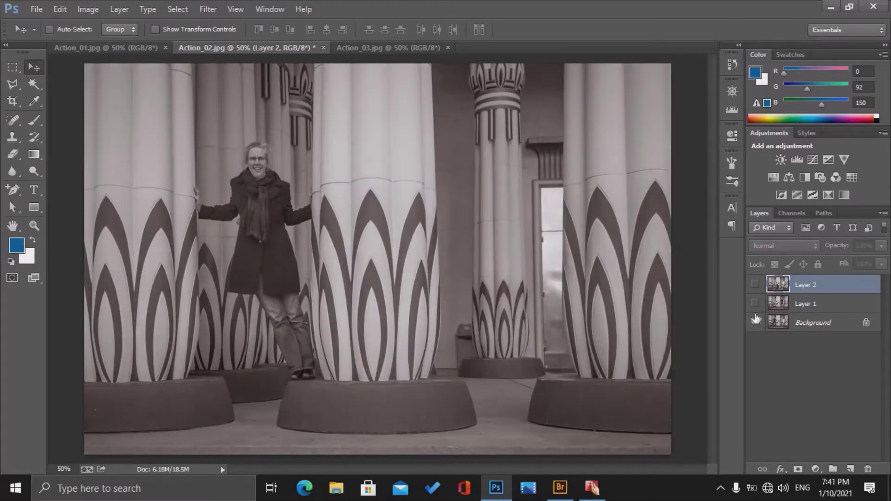
left_click(755, 322)
left_click(755, 303)
left_click(755, 285)
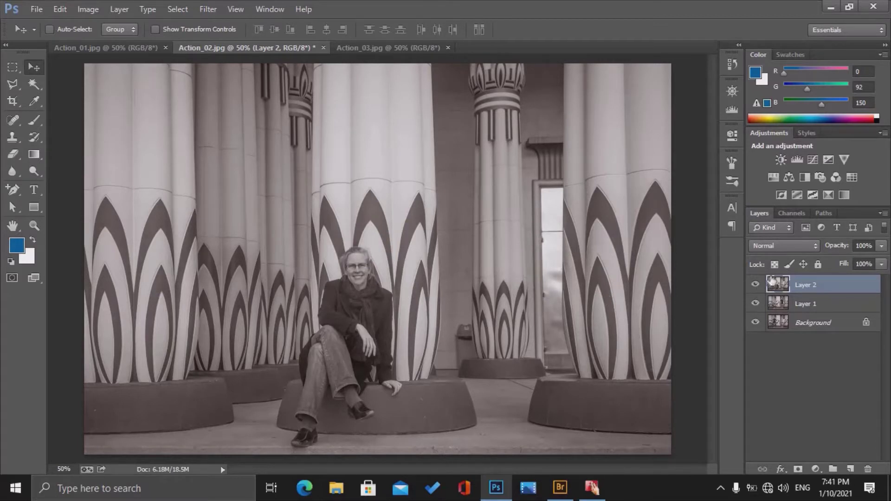
Lower Layer 2's opacity to 45% and reduce Layer 1's opacity to compare alignment.
left_click(881, 246)
left_click_drag(852, 260, 845, 260)
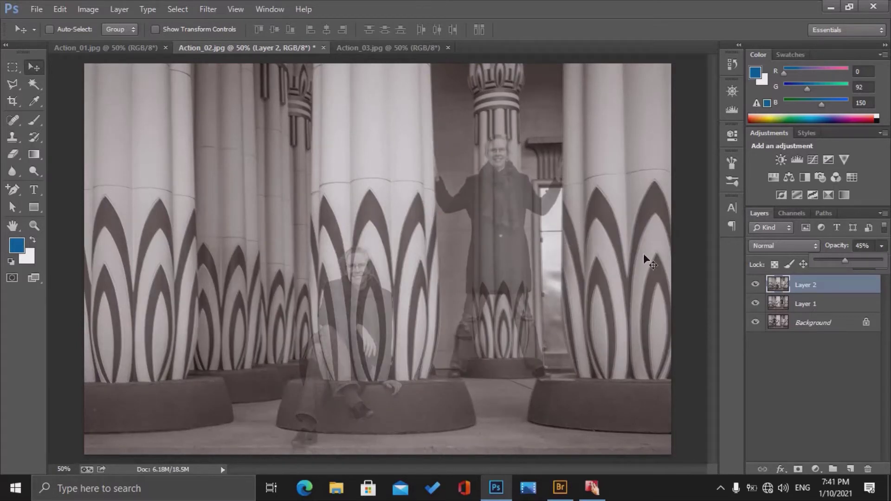
left_click(823, 304)
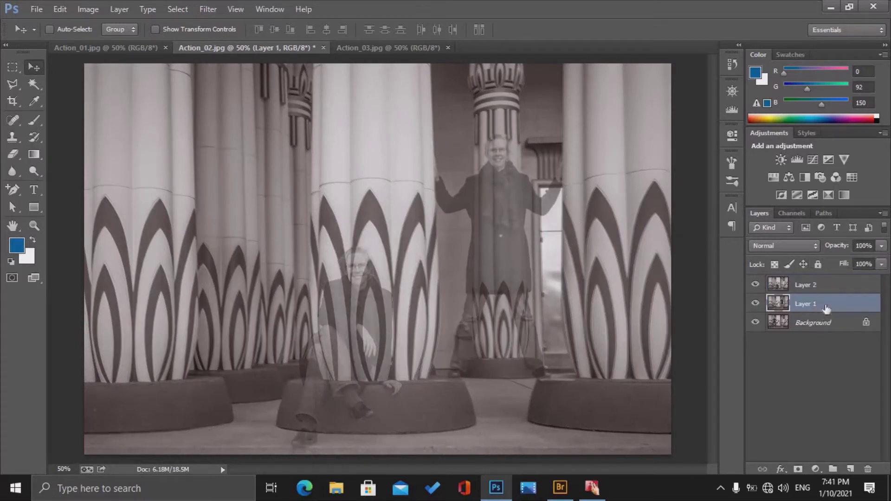
left_click(881, 246)
left_click_drag(881, 261, 837, 260)
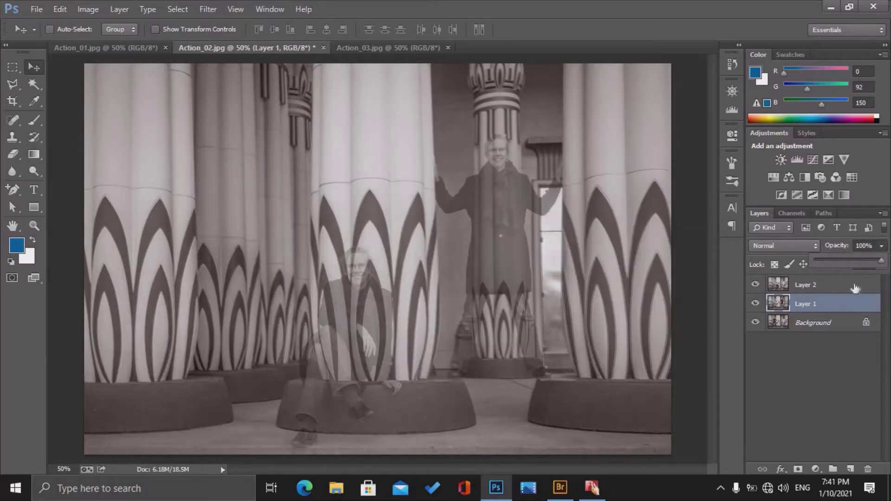
Restore Layer 2 to 100% opacity and close the Action_03 document, answering the save prompt.
left_click(837, 285)
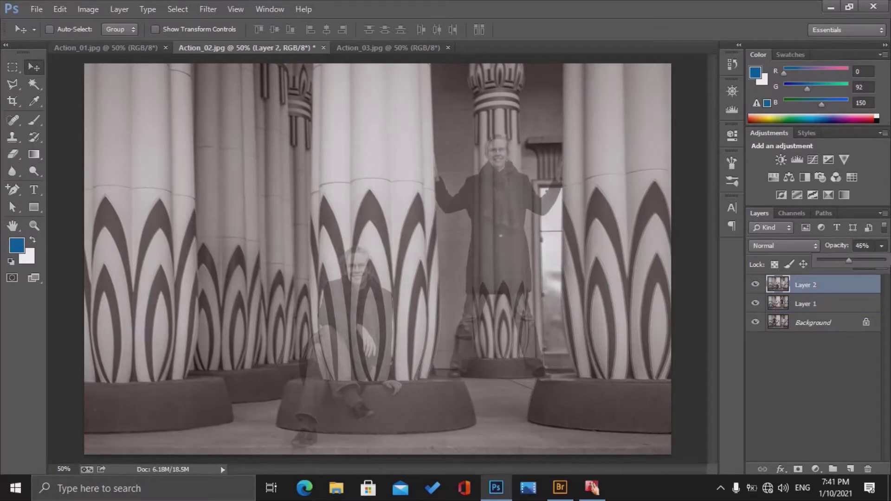
left_click(880, 260)
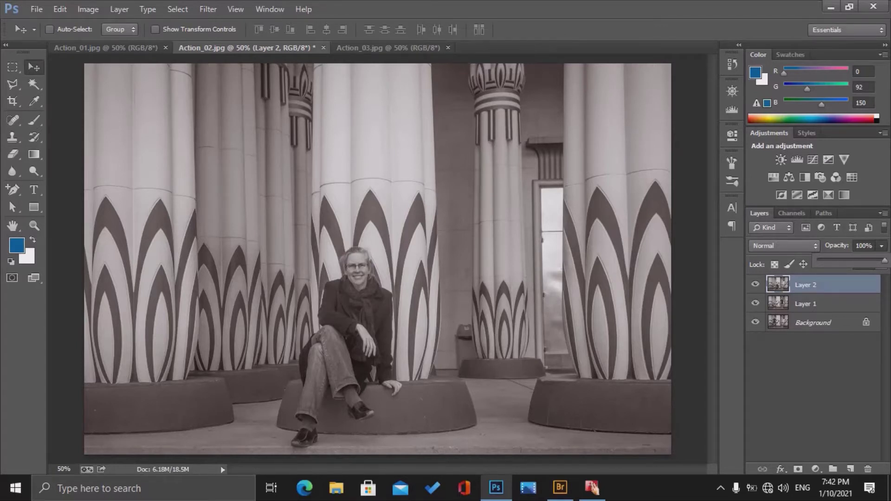
left_click(448, 47)
left_click(323, 48)
Close the Action_02 and Action_01 documents and launch Adobe Bridge via File > Browse in Bridge.
left_click(448, 193)
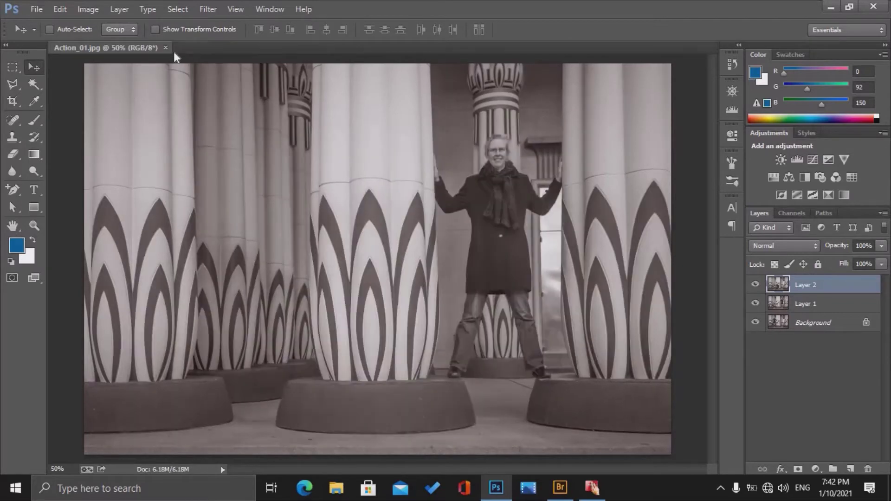
left_click(166, 48)
left_click(36, 14)
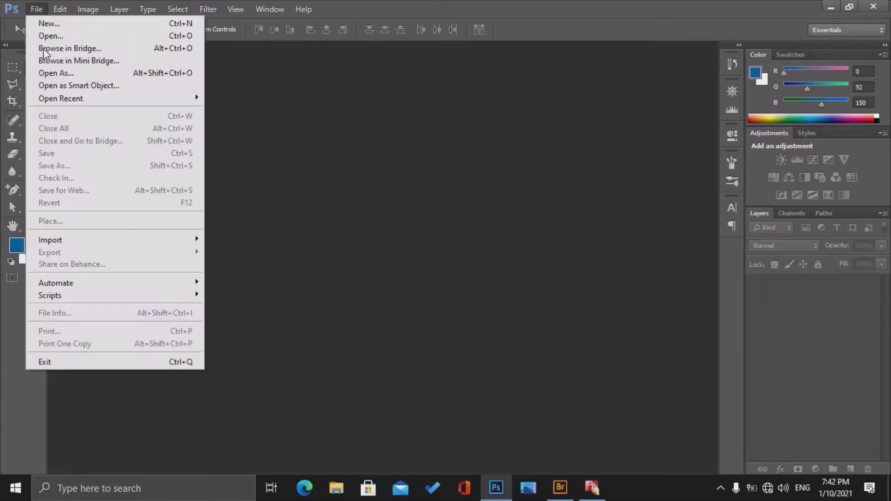
left_click(46, 50)
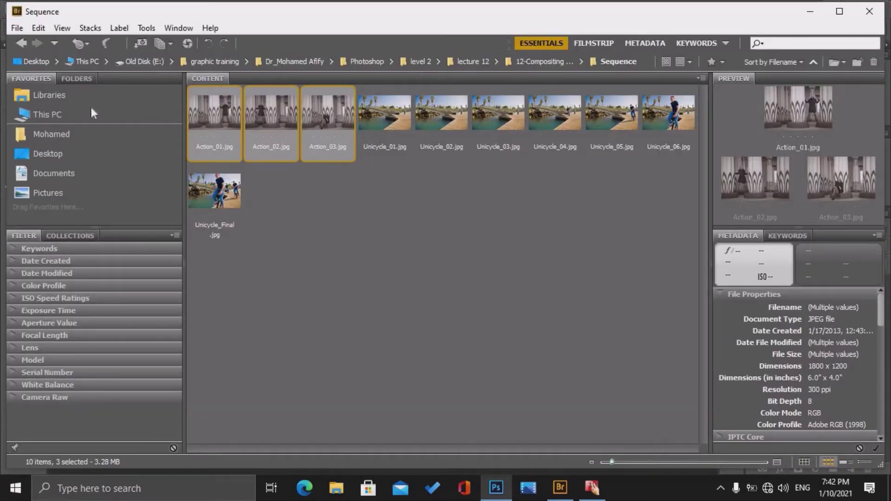
Navigate Bridge through This PC > Old Disk (E:) > graphic training > Photoshop lessons > Sequence.
left_click(48, 116)
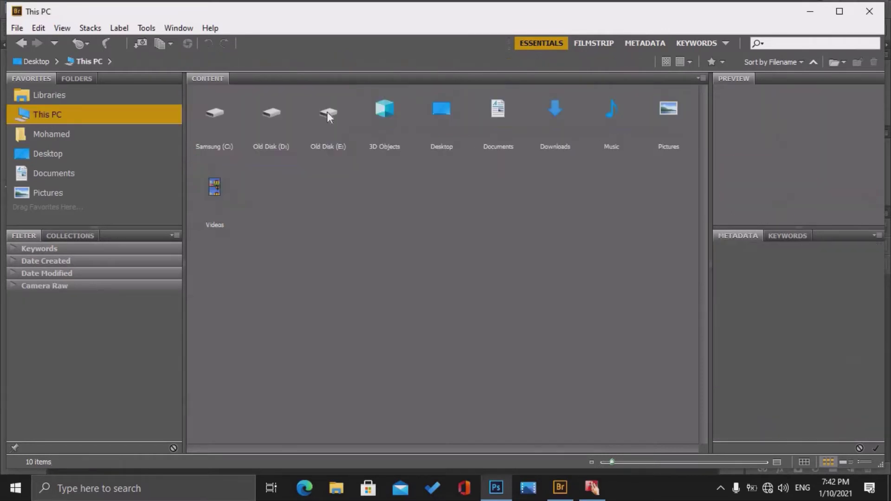
left_click(327, 112)
double_click(323, 151)
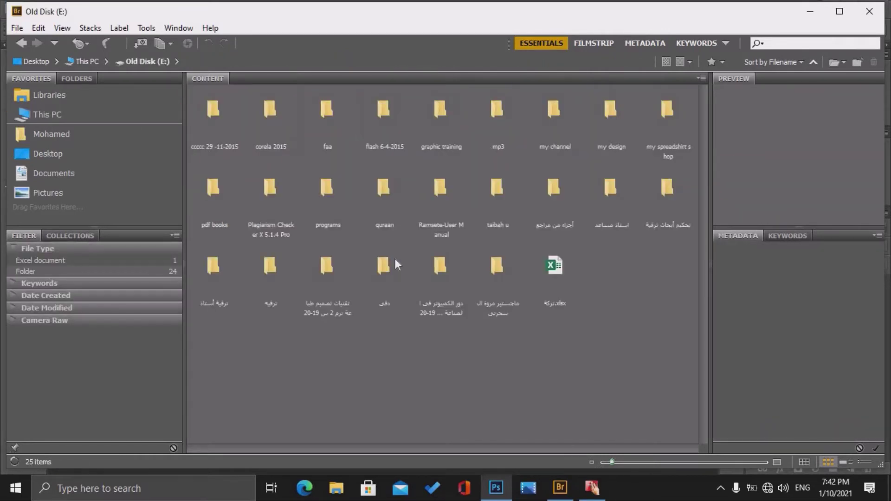
double_click(441, 116)
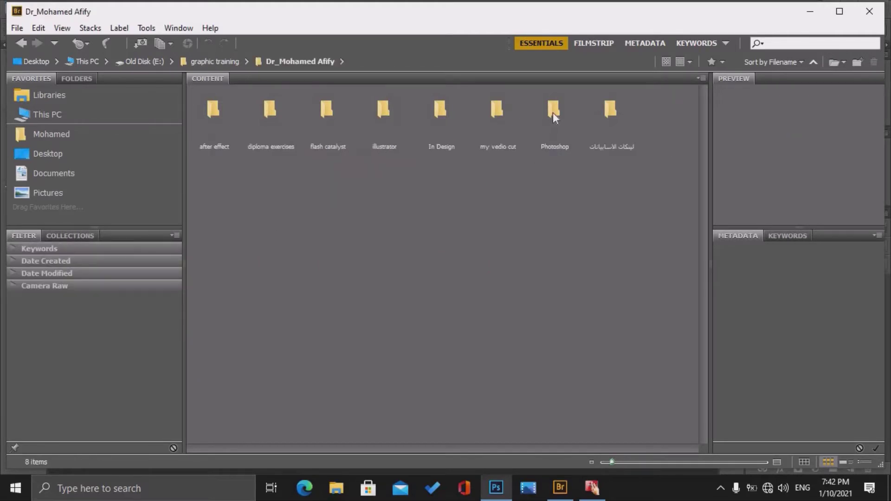
double_click(552, 112)
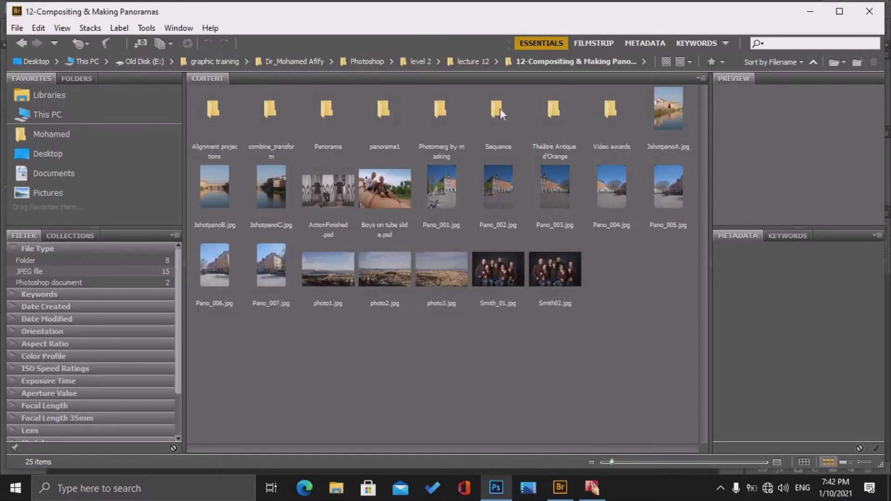
double_click(500, 111)
Select several photos including Unicycle_Final, rate them four stars, then clear the selection.
left_click(327, 158)
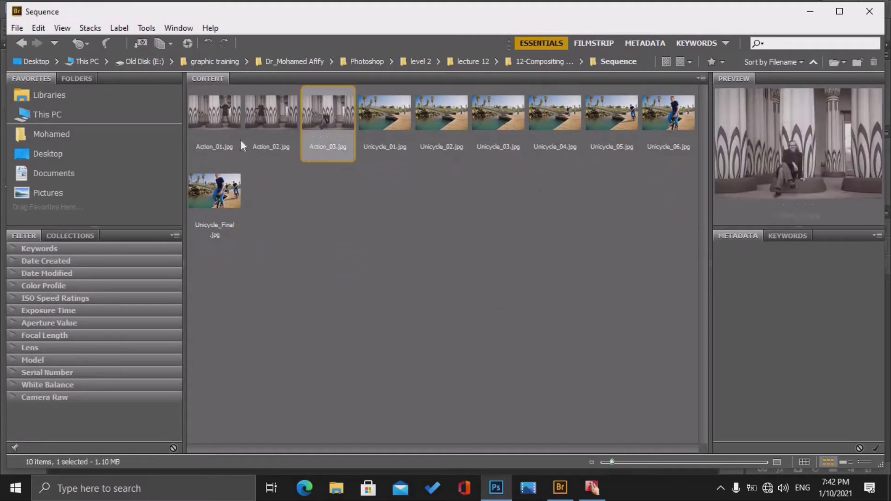
left_click(271, 116, "ctrl")
left_click(214, 190, "ctrl")
left_click(217, 123, "ctrl")
key("ctrl+4")
key("ctrl+shift+a")
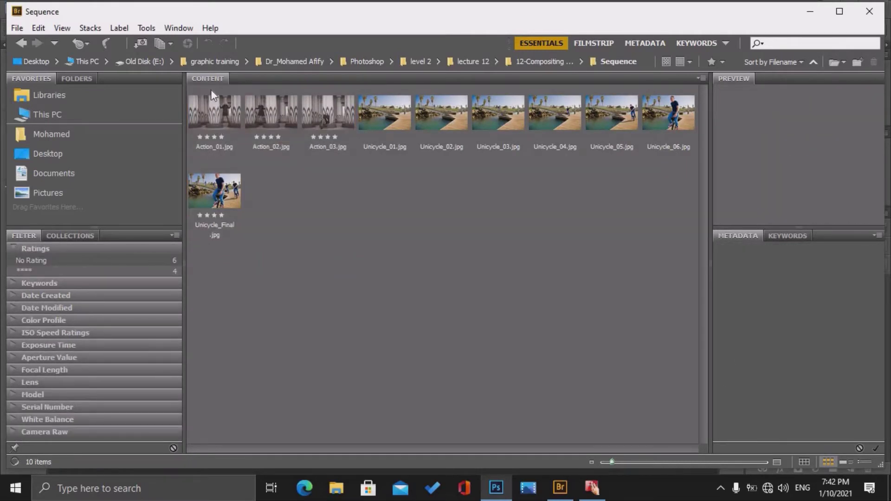
Select Action_01 through Action_03 together and bring up the Tools menu.
left_click_drag(210, 90, 324, 135)
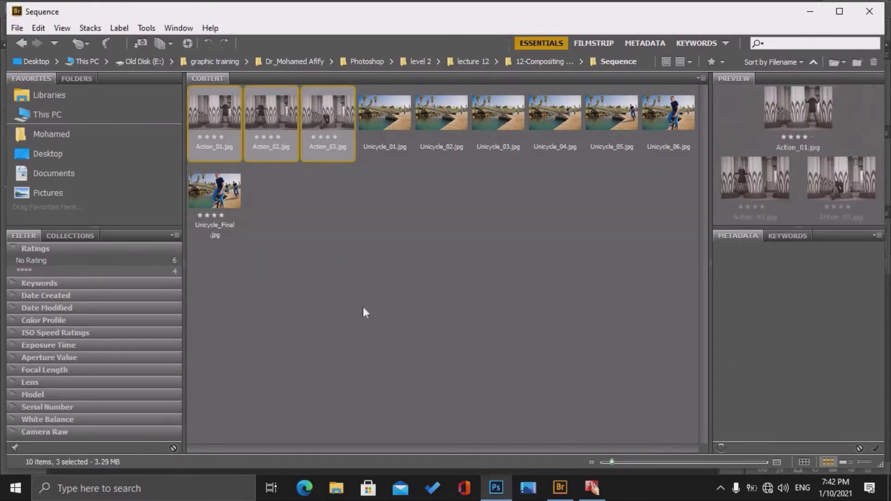
key("ctrl+shift+a")
left_click(216, 132)
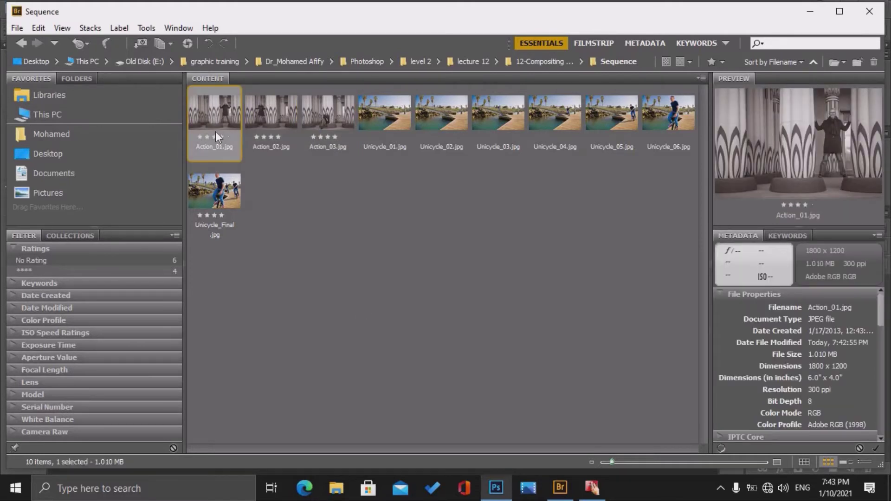
left_click(325, 120, "shift")
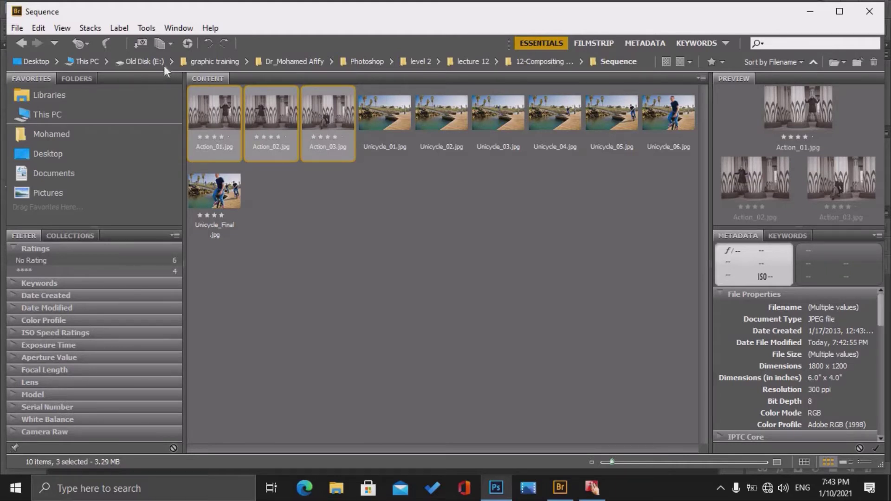
left_click(151, 29)
mouse_move(174, 143)
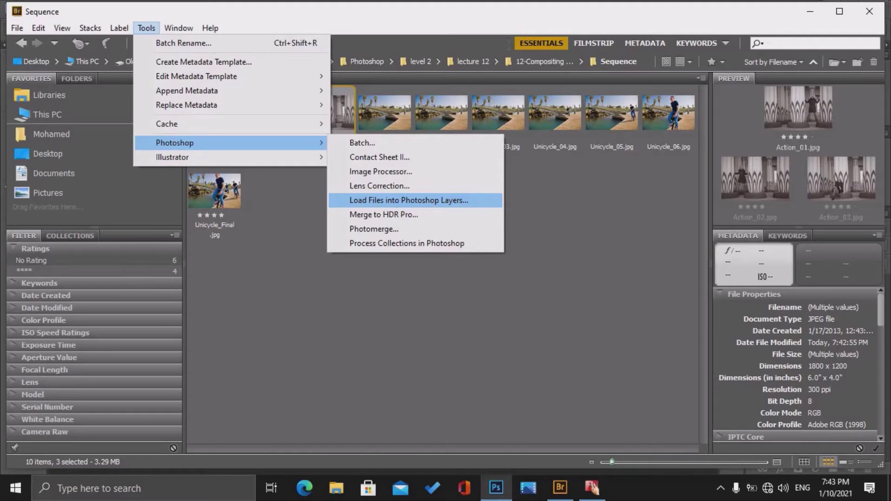
Choose Tools > Photoshop > Load Files into Photoshop Layers for the three Action photos.
left_click(389, 200)
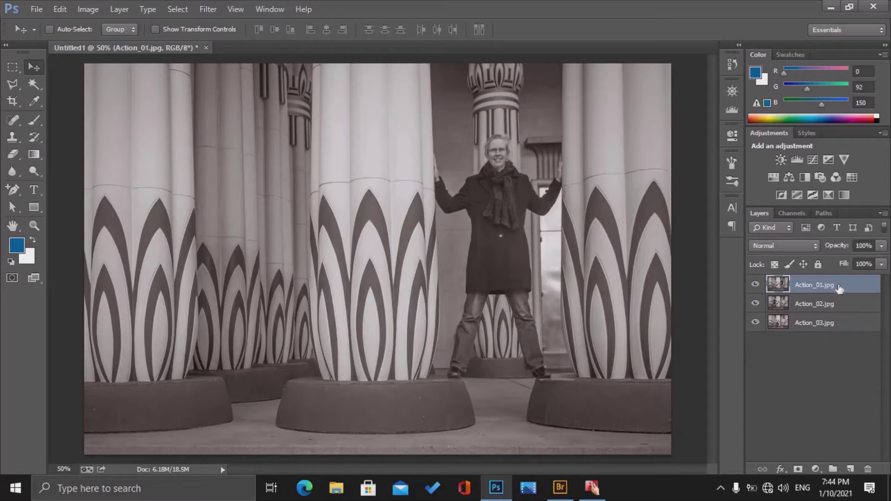
Select all three Action layers and run Edit > Auto-Align Layers with Auto projection.
left_click(847, 324, "shift")
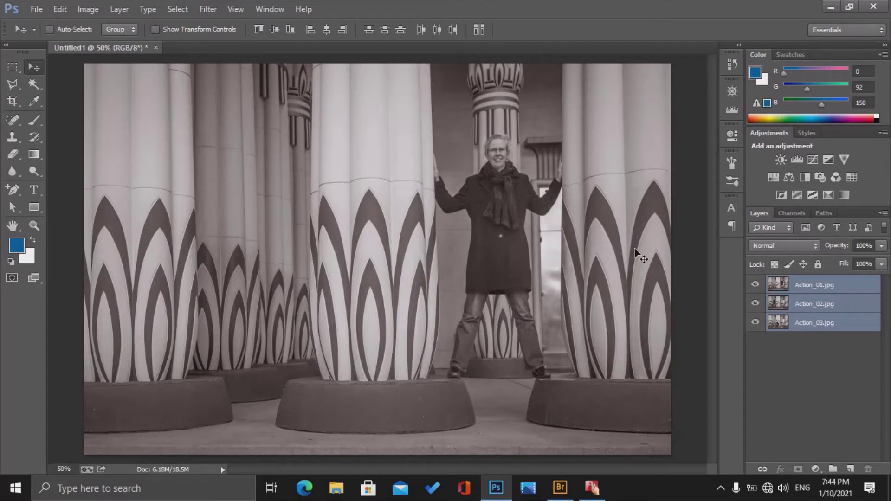
left_click(60, 9)
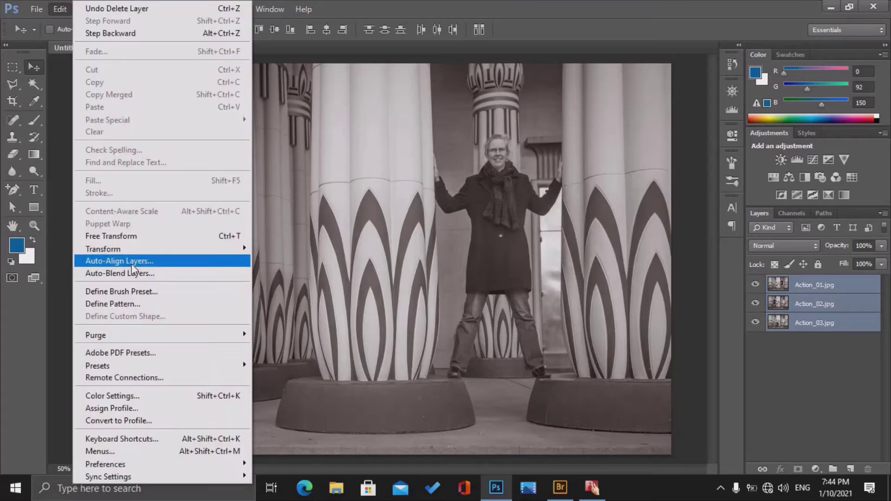
left_click(150, 262)
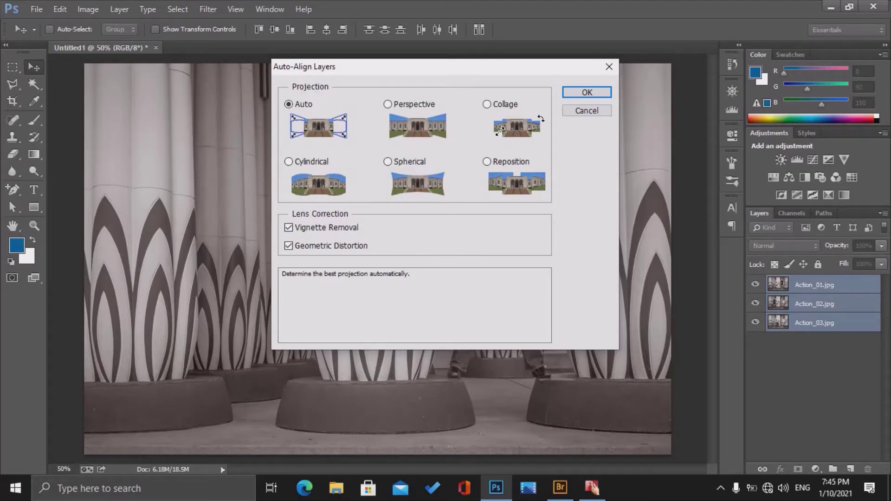
left_click(586, 92)
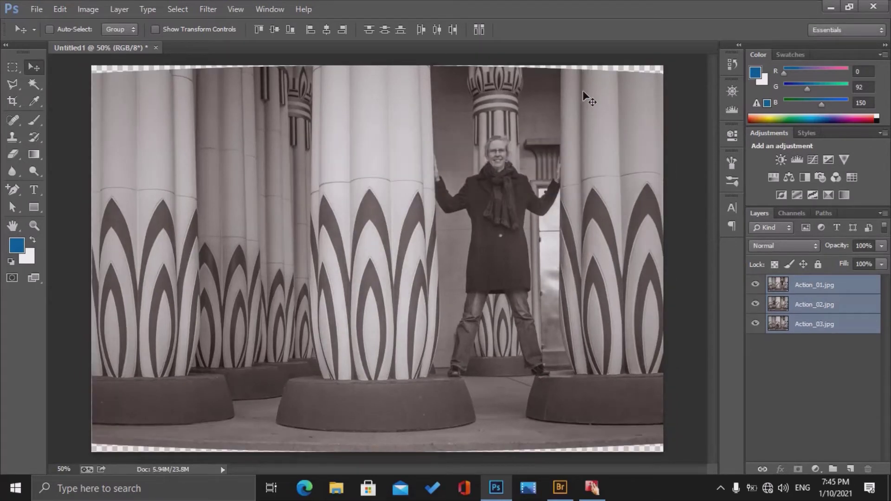
Toggle Action_01 and Action_02 layer visibility to compare their alignment.
left_click(755, 284)
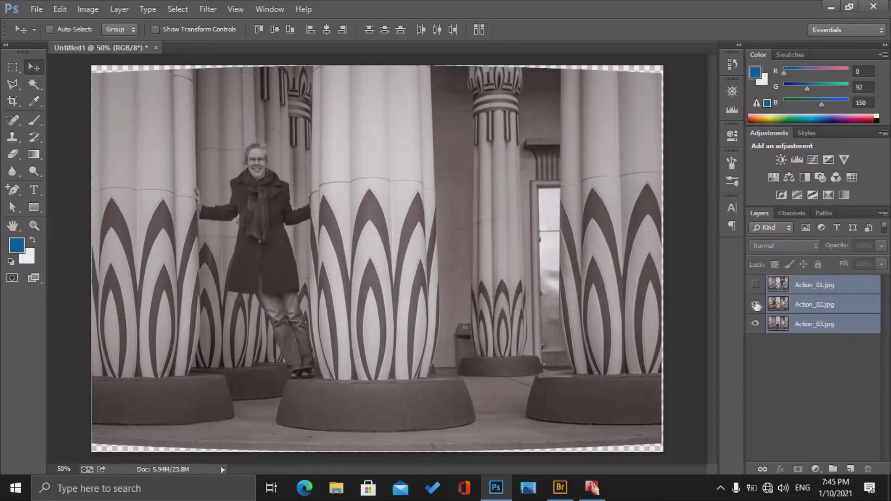
left_click(755, 304)
left_click(755, 284)
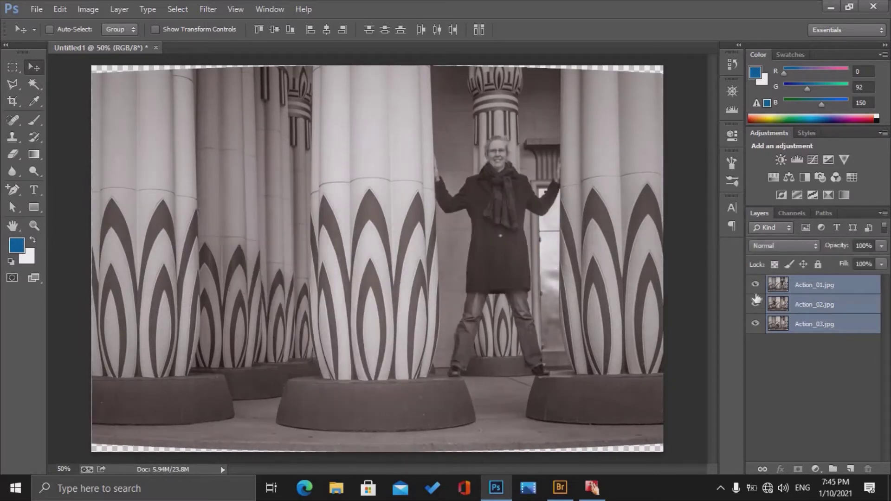
left_click(755, 304, "alt")
Crop the transparent top and bottom edges off the aligned image.
left_click(12, 101)
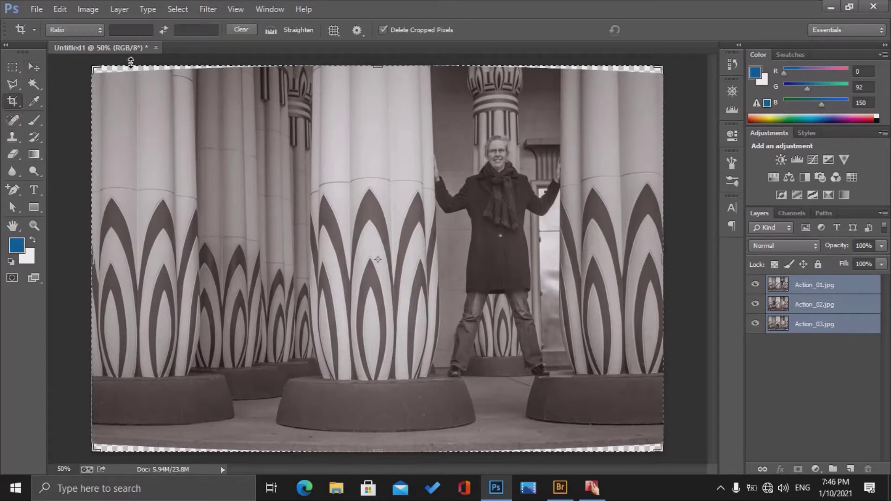
left_click(378, 259)
left_click_drag(381, 69, 382, 75)
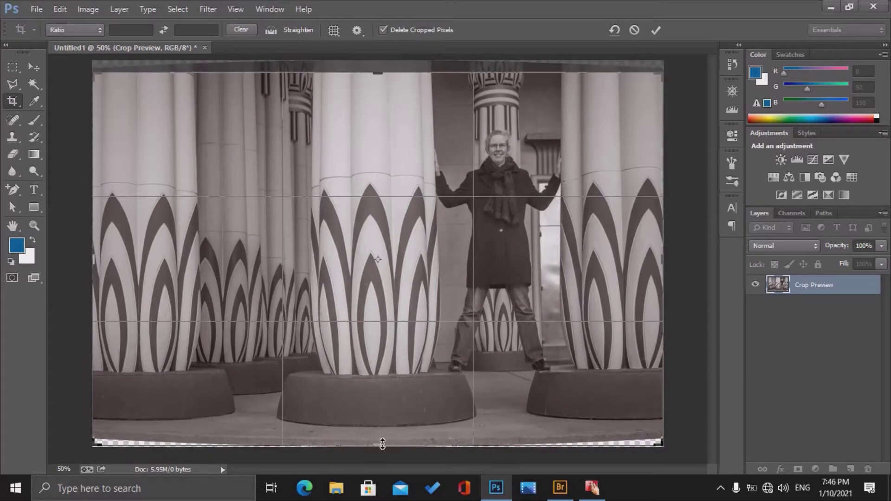
left_click_drag(381, 439, 382, 439)
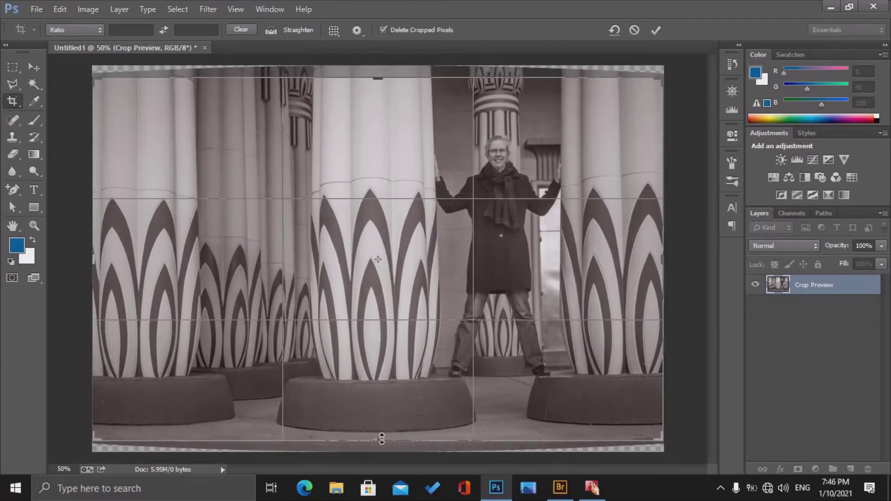
key("Return")
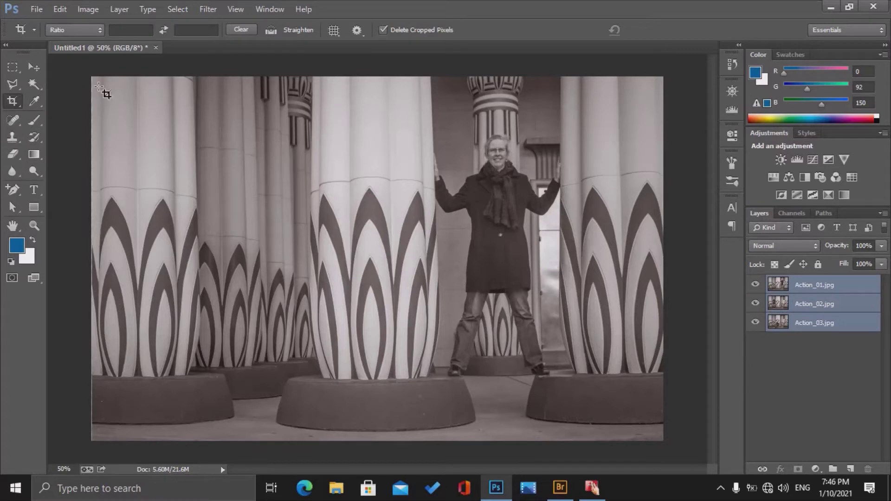
Recrop to a box covering nearly the whole image, then return to the Move tool and deselect all layers.
left_click_drag(93, 78, 658, 429)
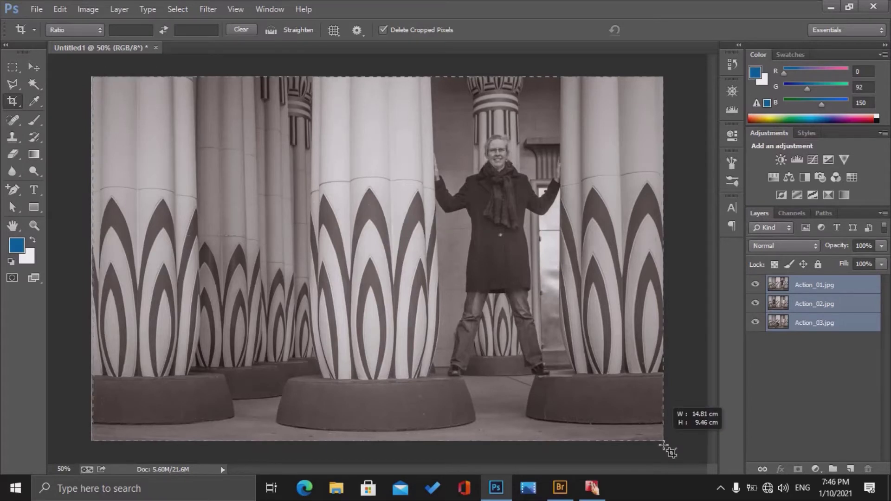
key("Return")
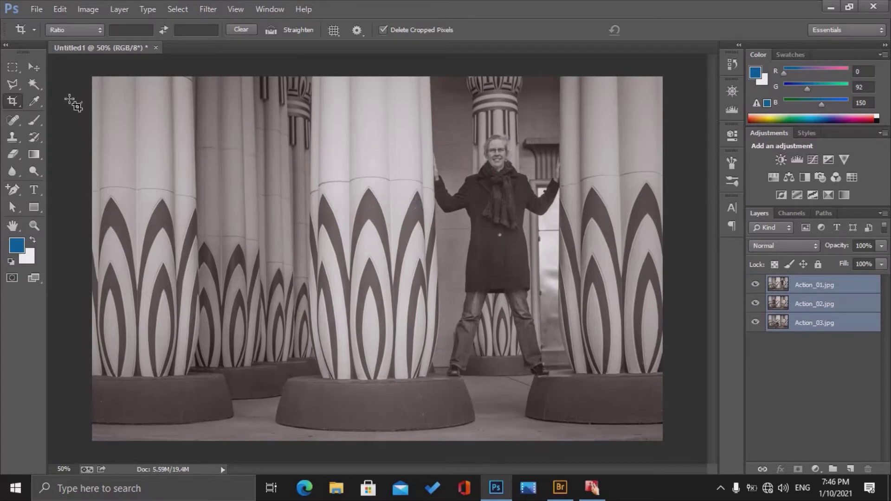
left_click(33, 68)
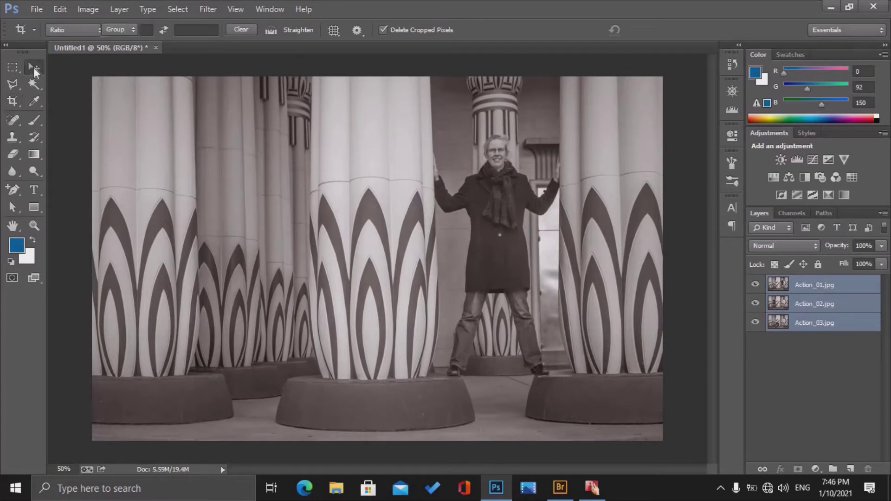
left_click(803, 369)
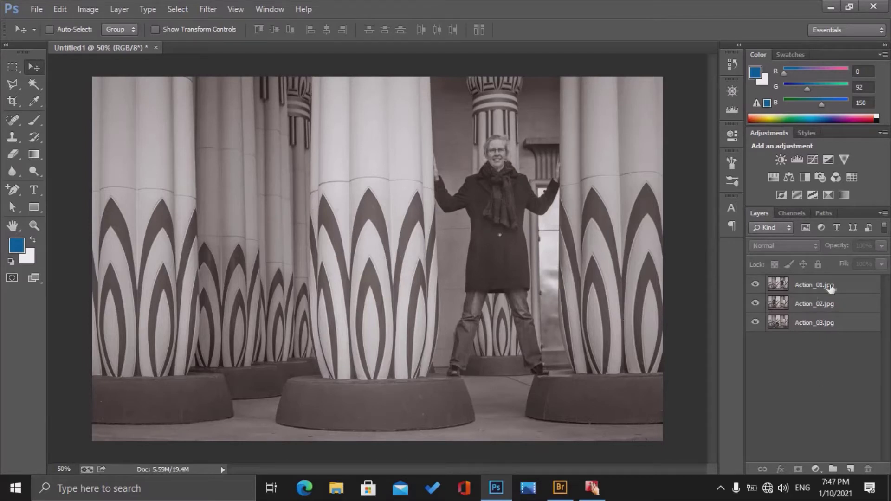
Auto-blend the three Action layers using Stack Images so each gains a mask.
left_click(828, 287)
left_click(828, 322)
left_click(830, 286, "shift")
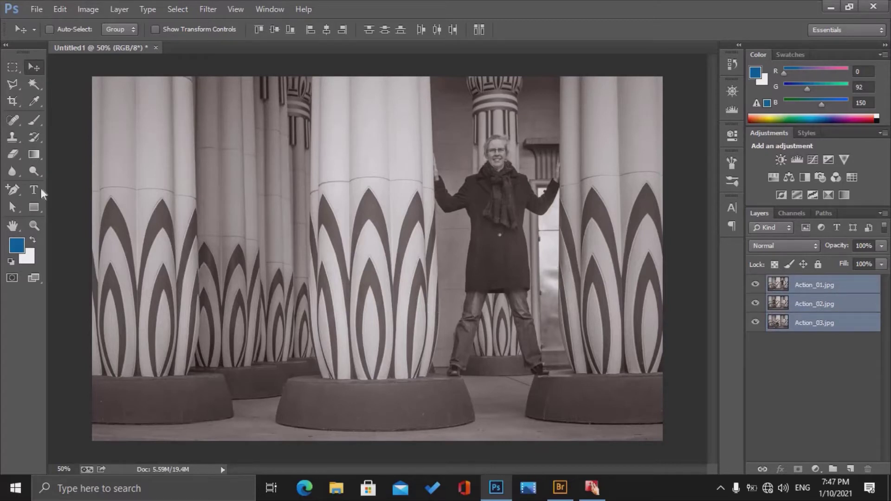
left_click(60, 10)
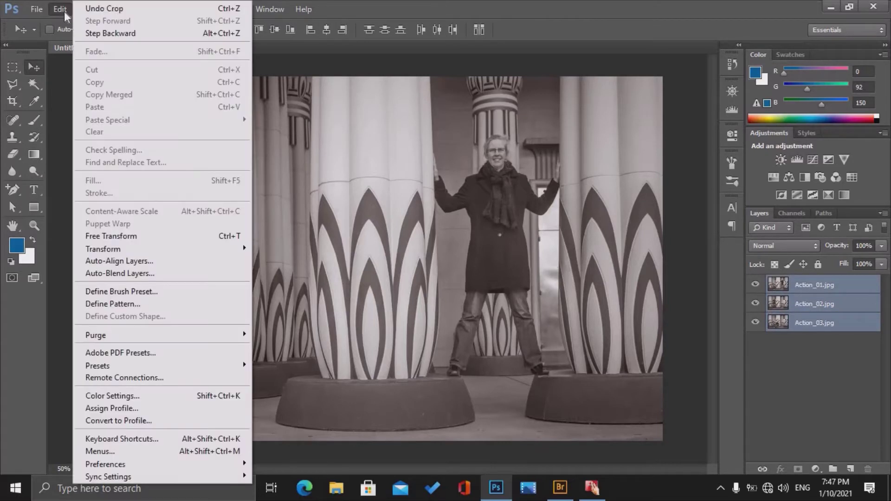
left_click(123, 274)
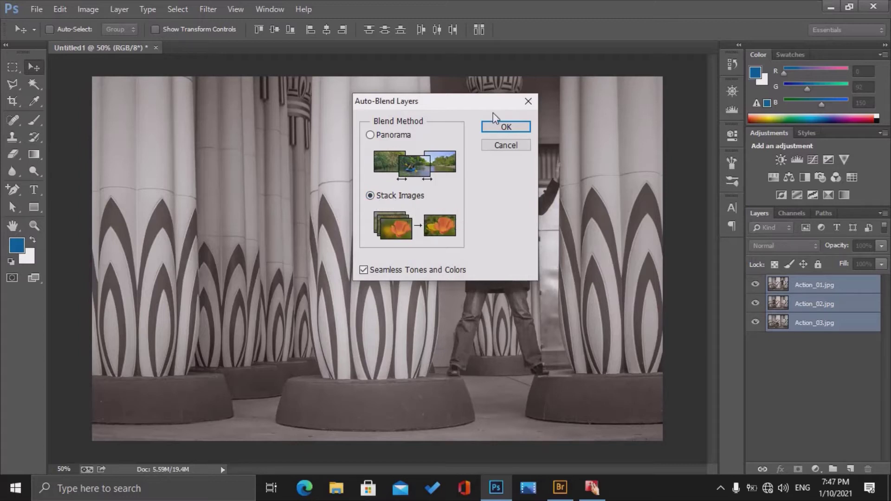
left_click(506, 128)
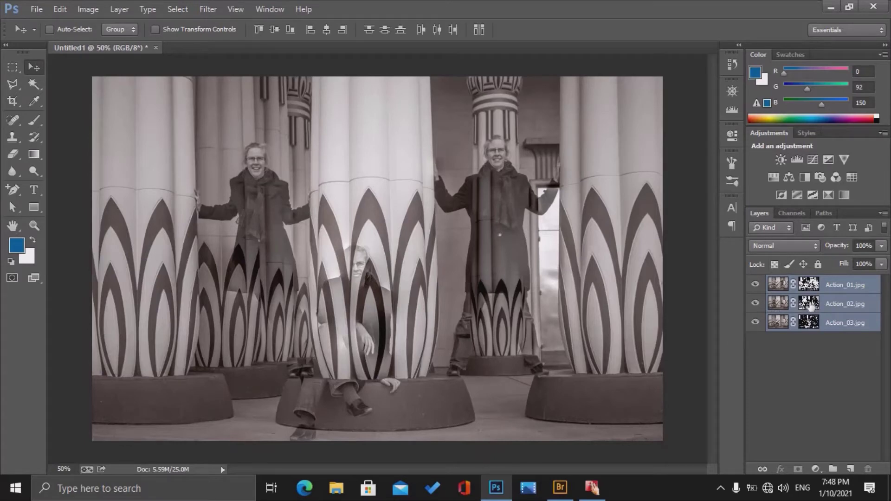
left_click(814, 335)
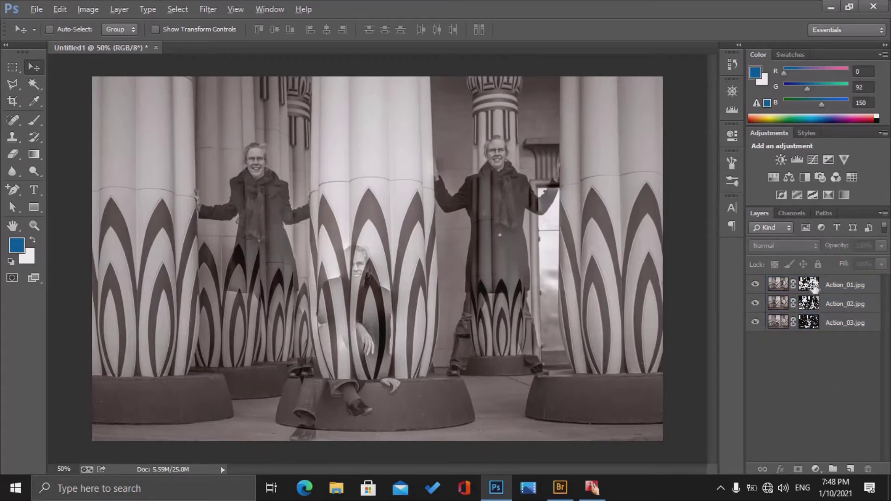
left_click(815, 287, "alt")
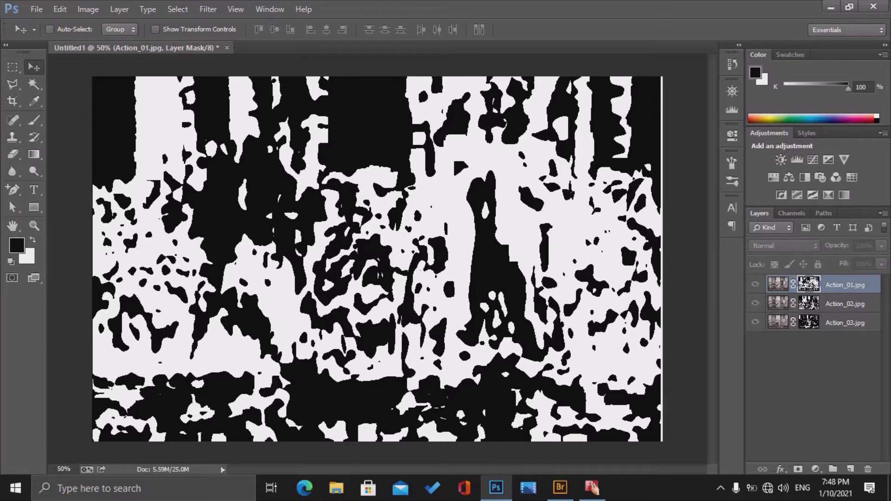
left_click(816, 311, "alt")
left_click(811, 324, "alt")
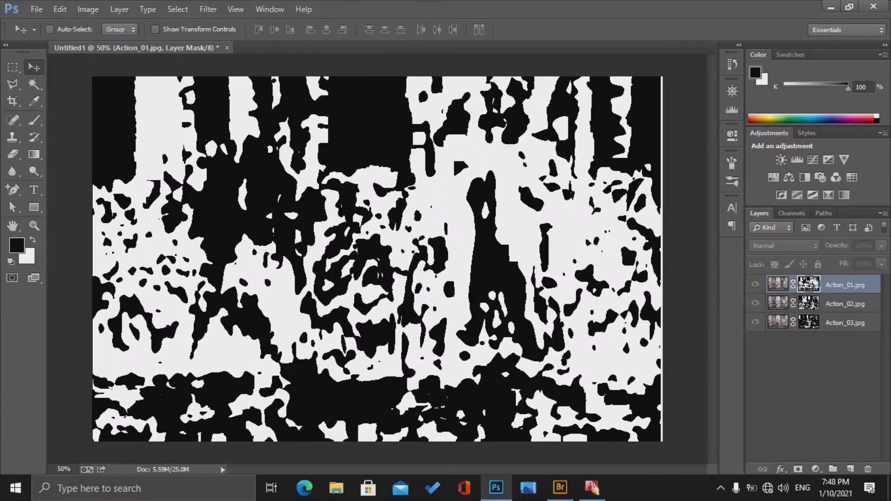
left_click(808, 285, "alt")
left_click(778, 287)
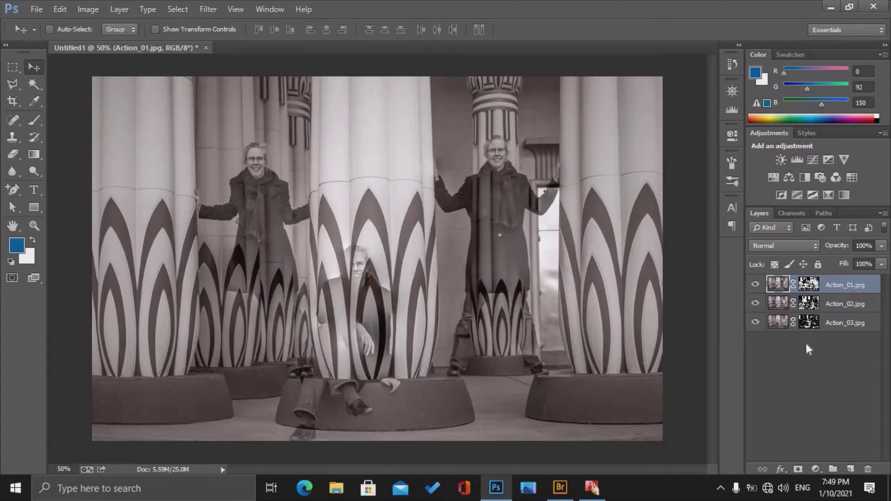
Close the blended document and reload the three Action photos from Bridge as layers.
left_click(206, 47)
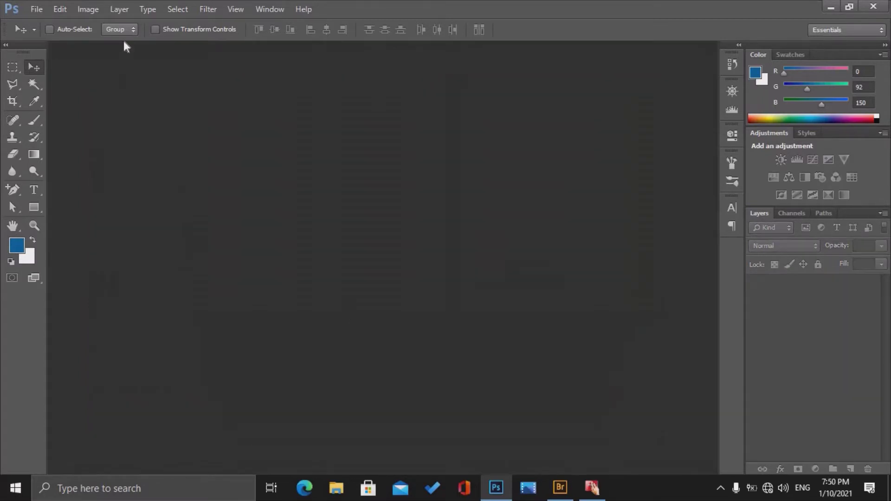
left_click(36, 9)
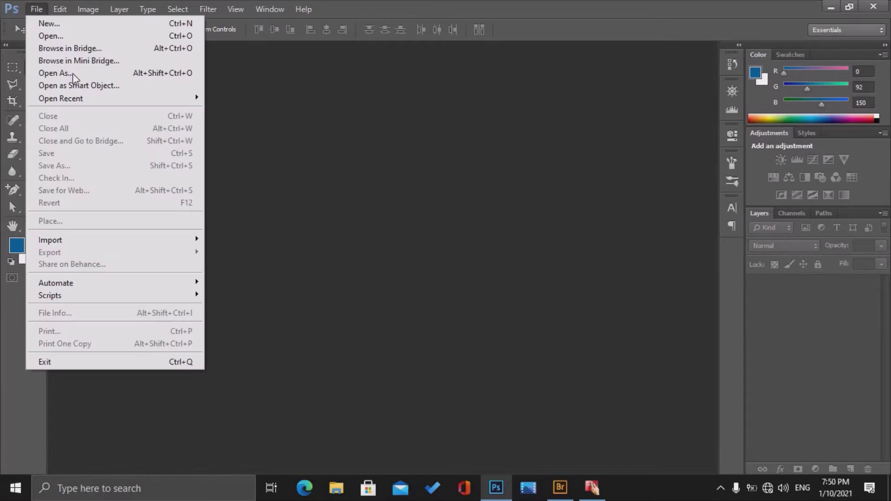
left_click(100, 52)
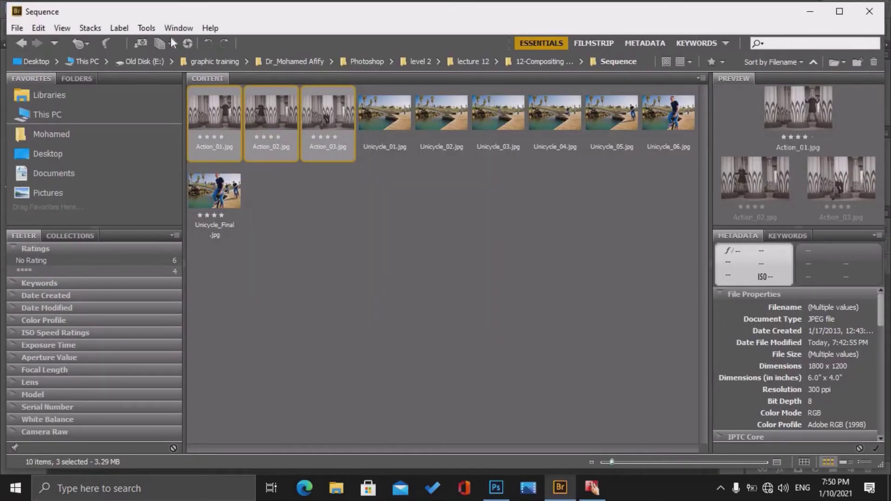
left_click(146, 28)
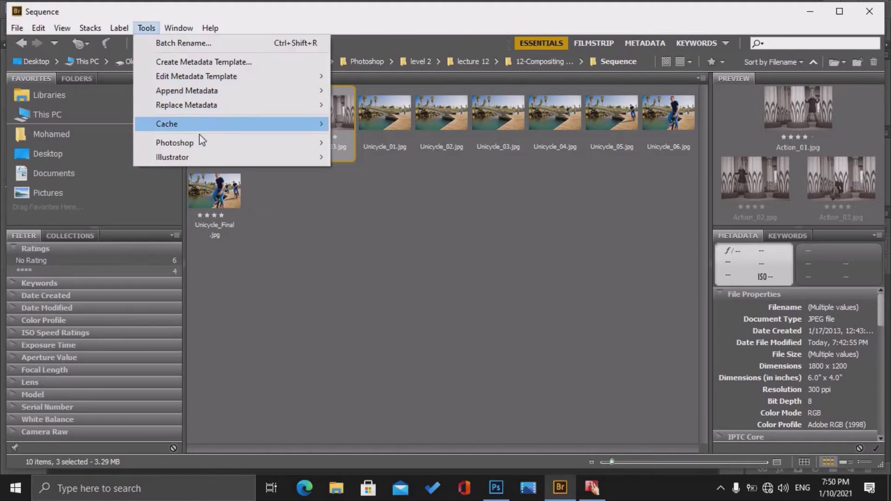
mouse_move(175, 143)
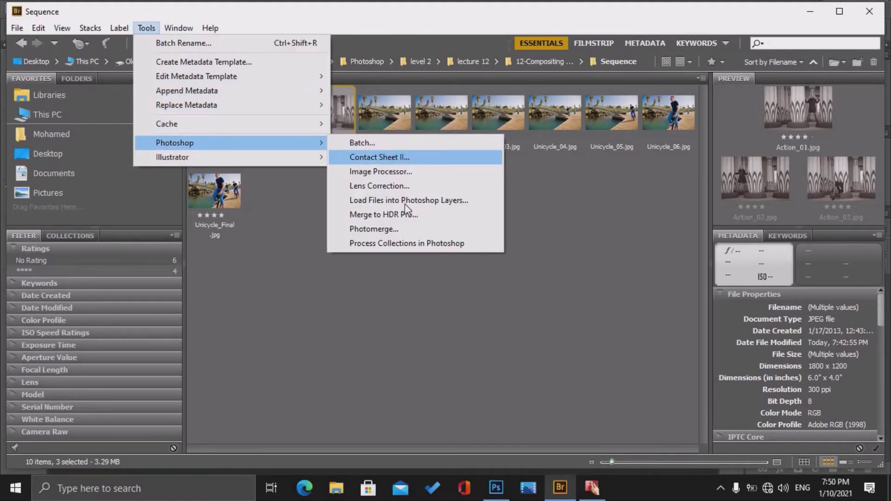
left_click(439, 201)
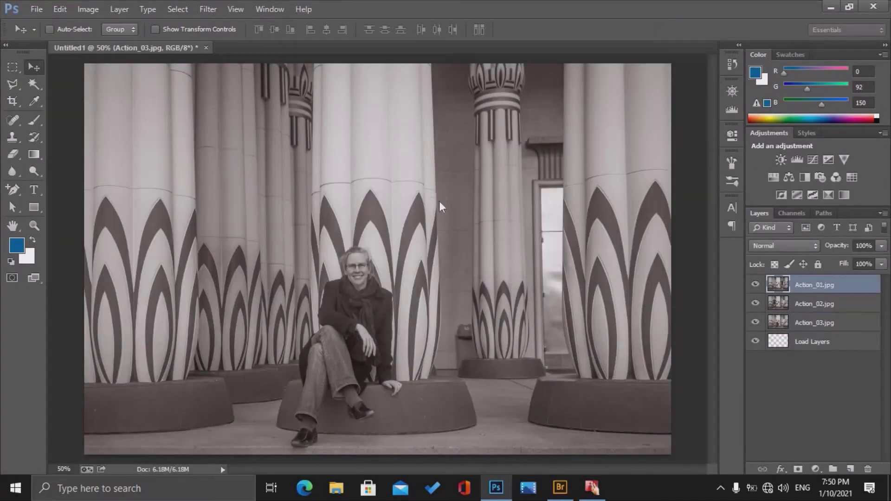
Auto-align the three Action layers using Auto projection.
left_click(821, 324, "shift")
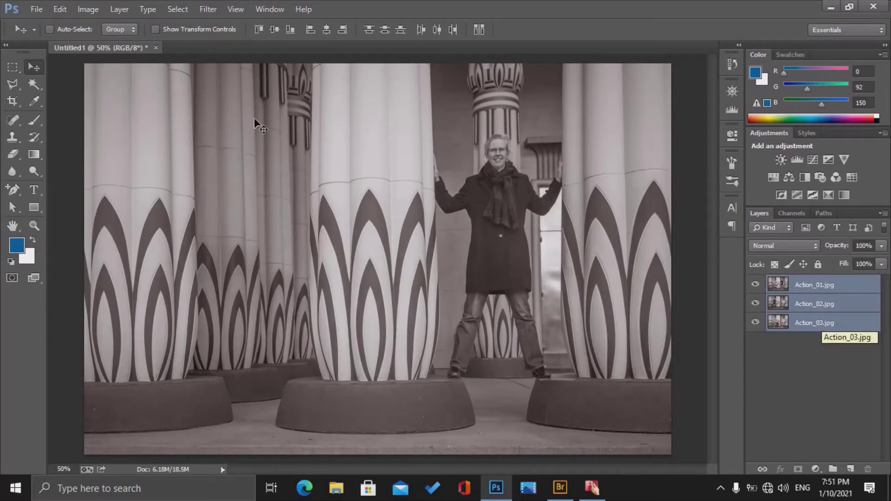
left_click(68, 12)
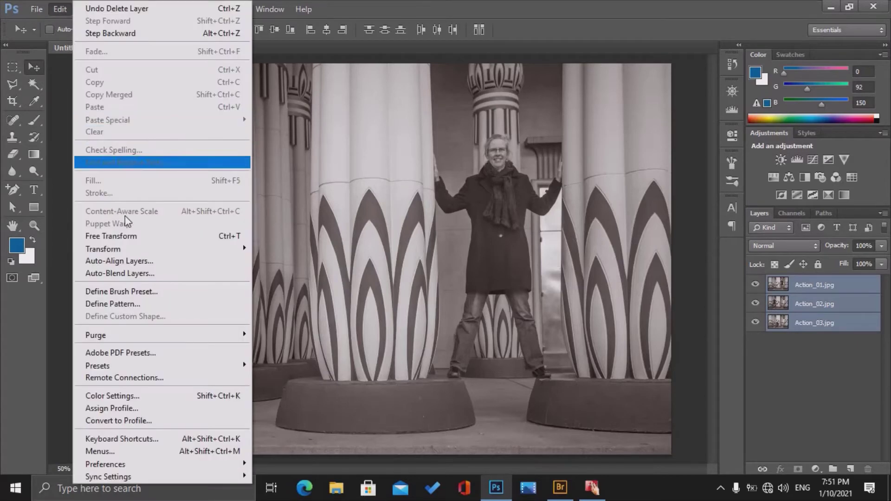
left_click(157, 263)
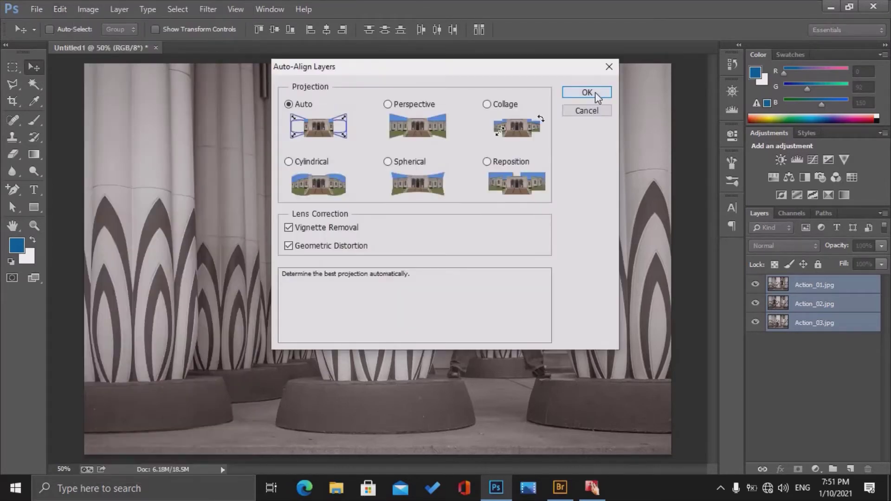
left_click(595, 92)
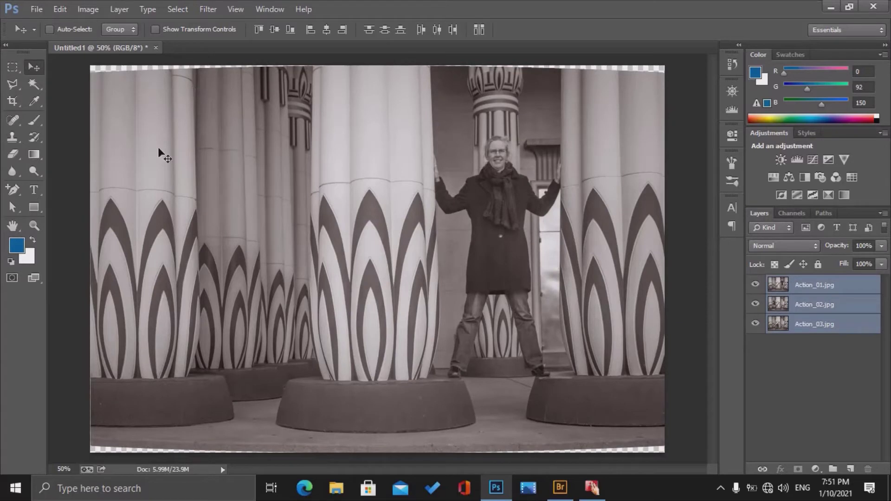
Crop all four edges inside the transparent border left by alignment.
left_click(12, 101)
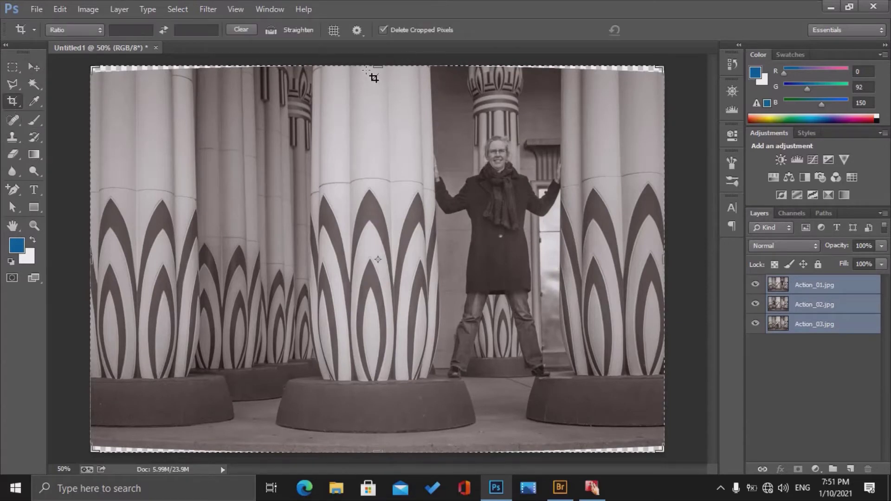
left_click_drag(379, 72, 379, 78)
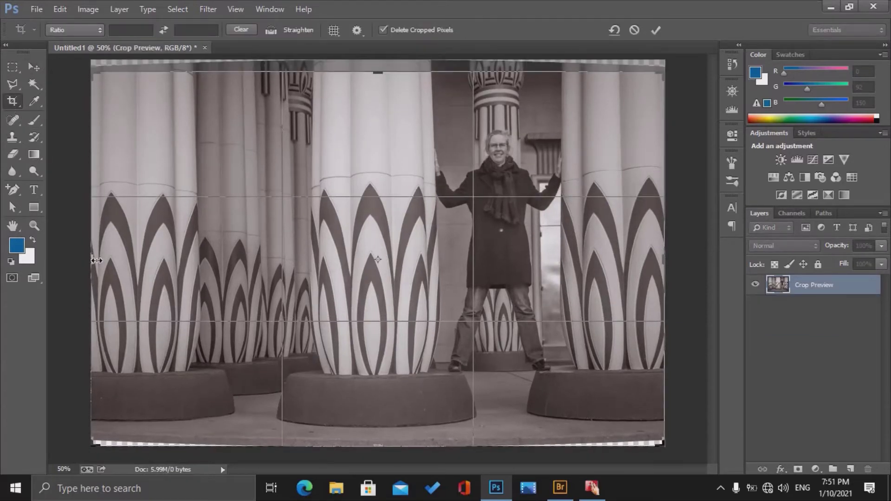
left_click_drag(92, 260, 100, 260)
left_click_drag(372, 444, 373, 437)
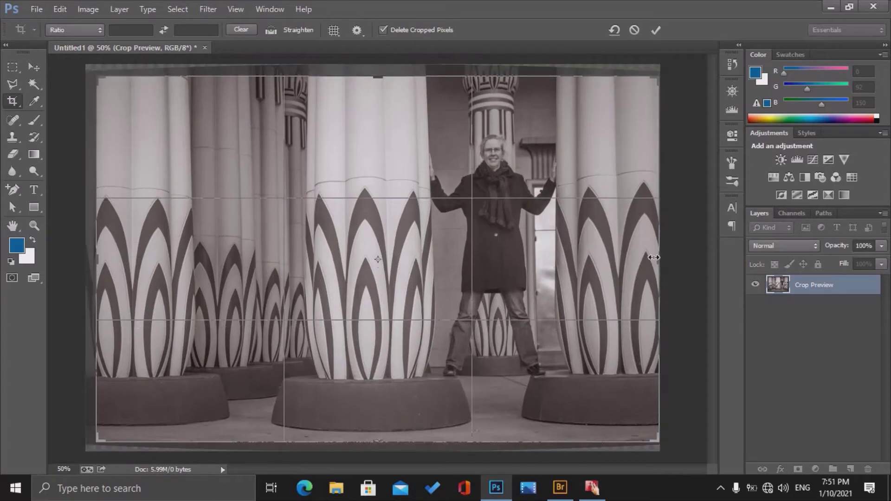
left_click_drag(656, 254, 653, 258)
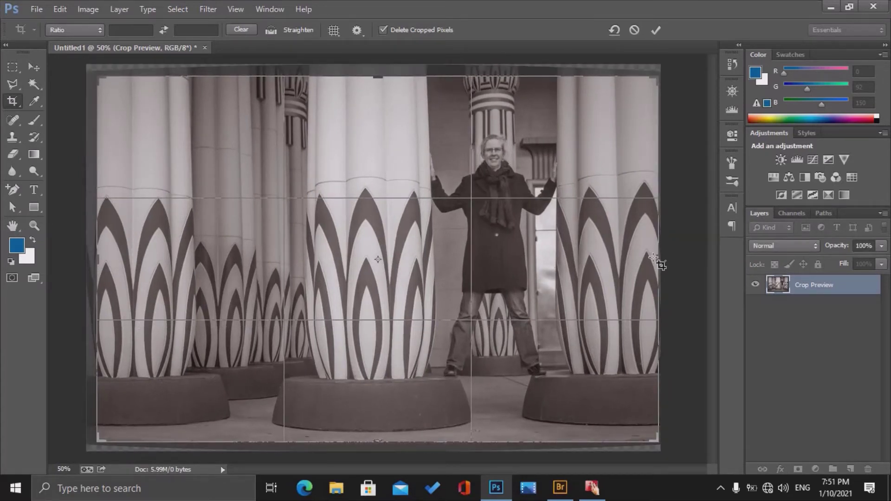
key("Return")
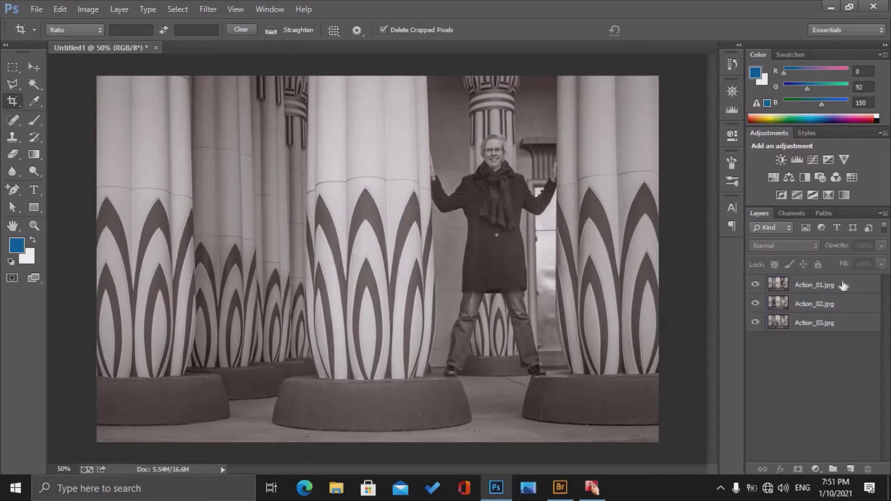
left_click(842, 285)
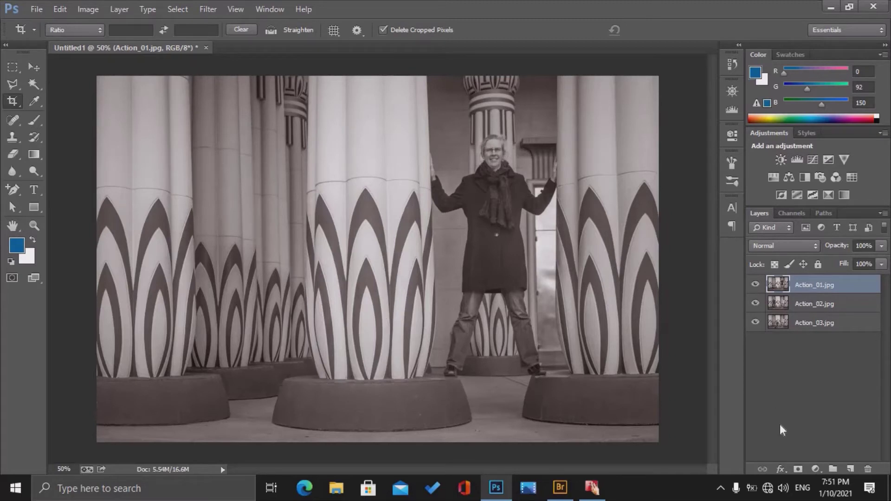
Add black hide-all layer masks to Action_01.jpg and Action_02.jpg.
left_click(797, 469, "alt")
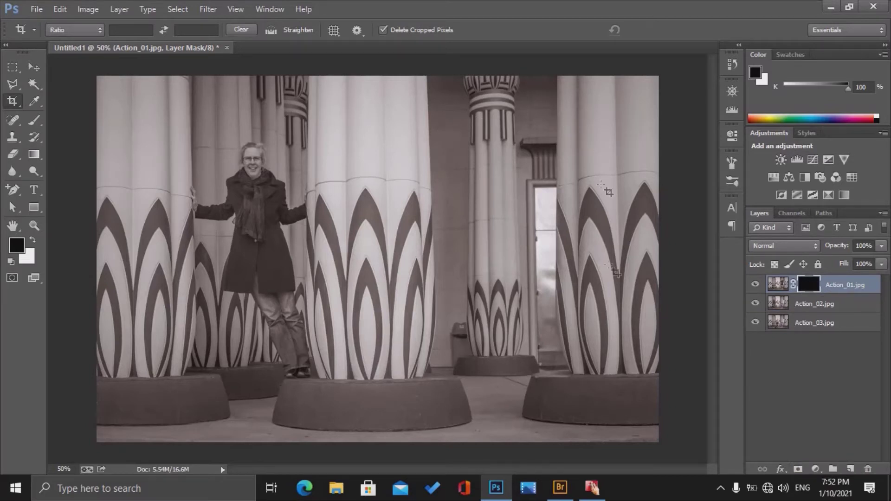
left_click(853, 307)
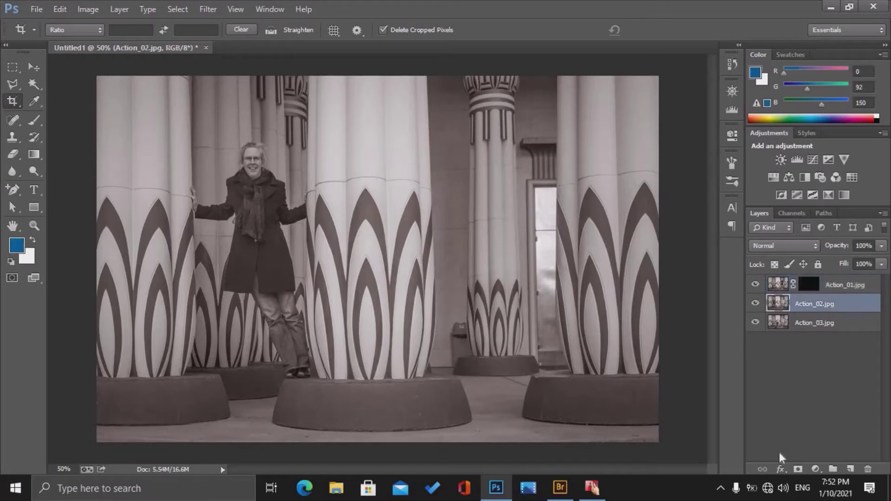
left_click(798, 467, "alt")
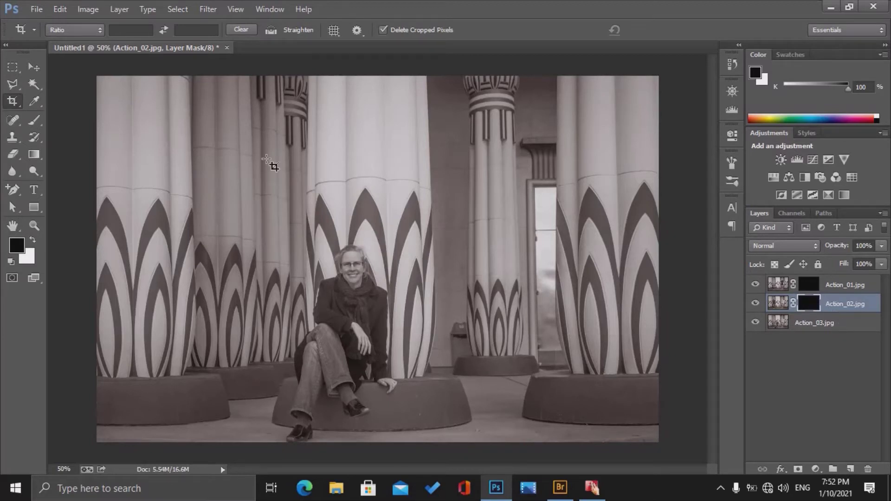
Brush white on Action_02's mask to reveal the standing figure by the left column.
key("x")
left_click(36, 121)
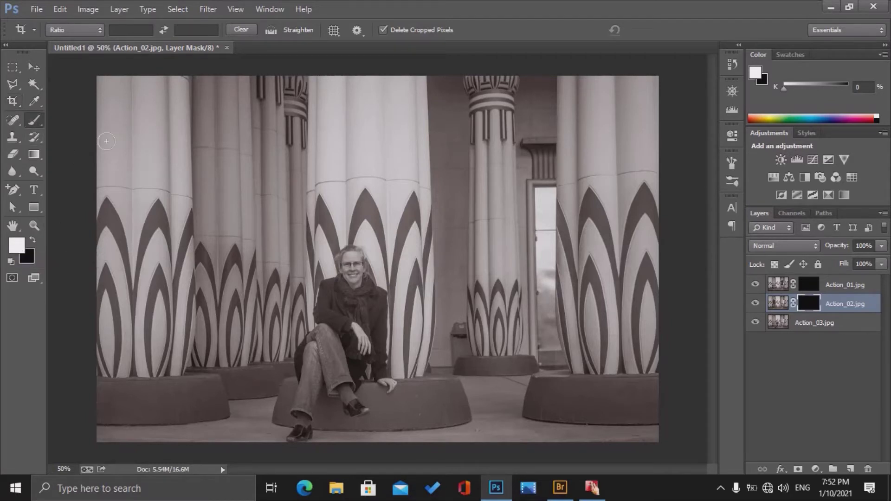
mouse_move(234, 200)
left_mouse_down()
mouse_move(248, 149)
mouse_move(286, 218)
mouse_move(189, 211)
mouse_move(185, 194)
left_mouse_up()
key("bracketleft")
key("bracketleft")
key("bracketleft")
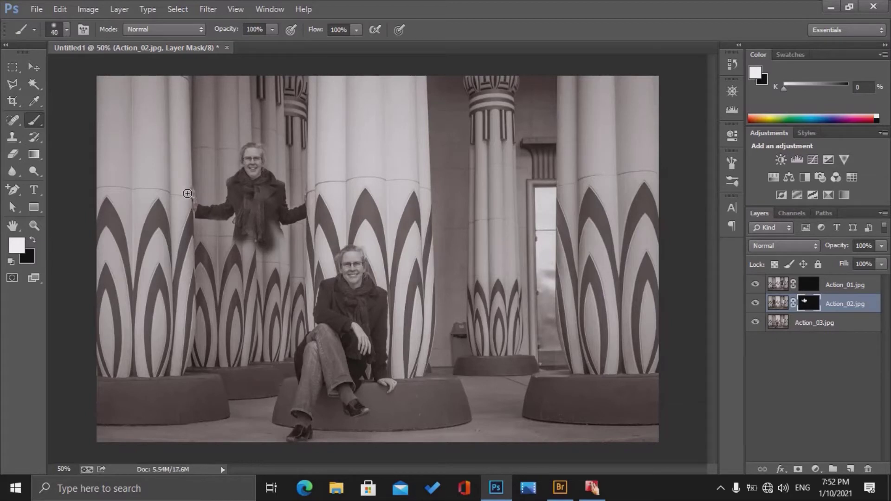
key("bracketleft")
mouse_move(274, 220)
left_mouse_down()
mouse_move(291, 293)
mouse_move(288, 361)
left_mouse_up()
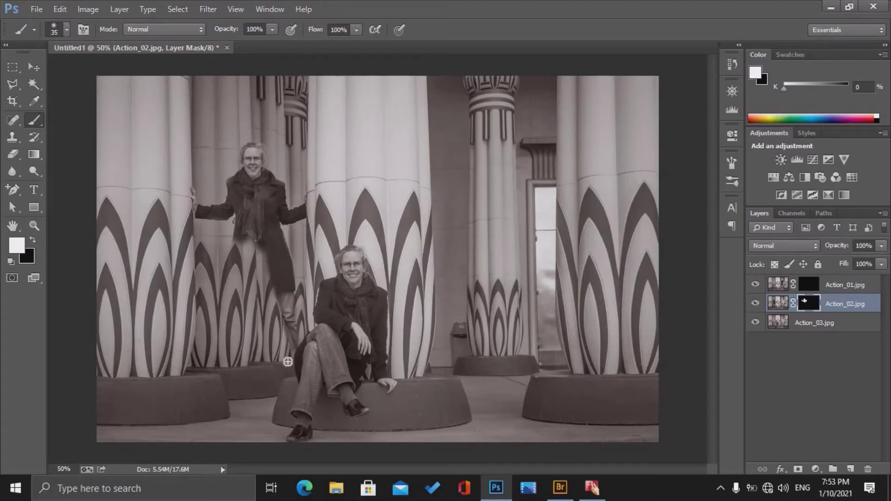
mouse_move(287, 361)
left_mouse_down()
mouse_move(237, 228)
mouse_move(261, 311)
mouse_move(239, 262)
mouse_move(231, 267)
mouse_move(239, 289)
left_mouse_up()
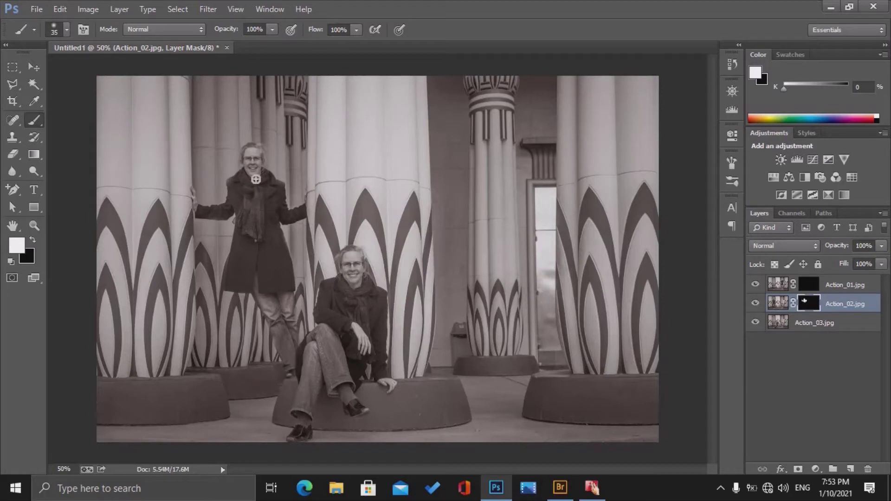
left_click_drag(259, 156, 259, 150)
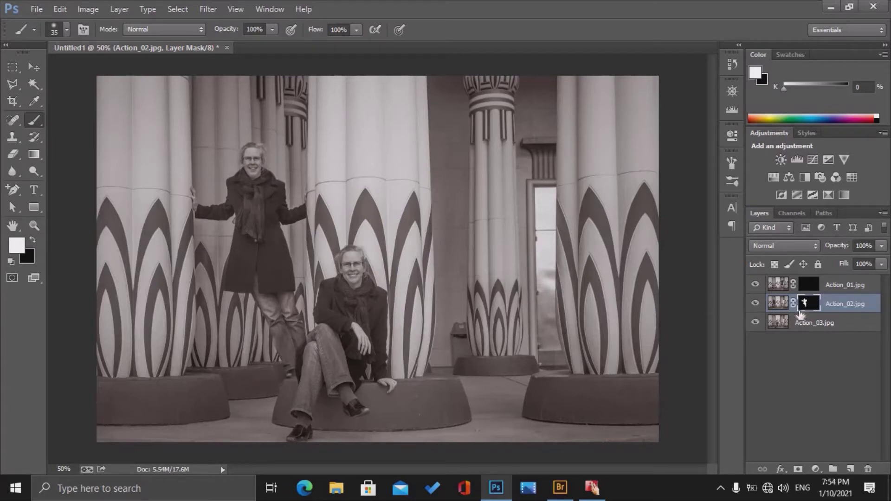
Paint Action_01's mask white to reveal the right figure, touching up stray areas with black.
left_click(810, 288)
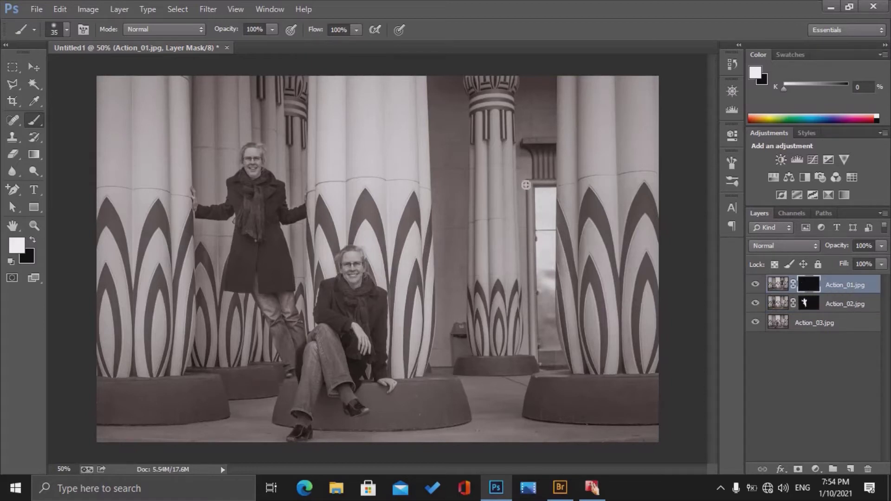
mouse_move(486, 190)
left_mouse_down()
mouse_move(518, 186)
mouse_move(494, 167)
mouse_move(506, 162)
mouse_move(487, 150)
mouse_move(499, 142)
mouse_move(492, 136)
mouse_move(503, 147)
mouse_move(483, 147)
mouse_move(497, 141)
mouse_move(504, 160)
mouse_move(473, 182)
mouse_move(548, 198)
mouse_move(544, 204)
mouse_move(558, 144)
left_mouse_up()
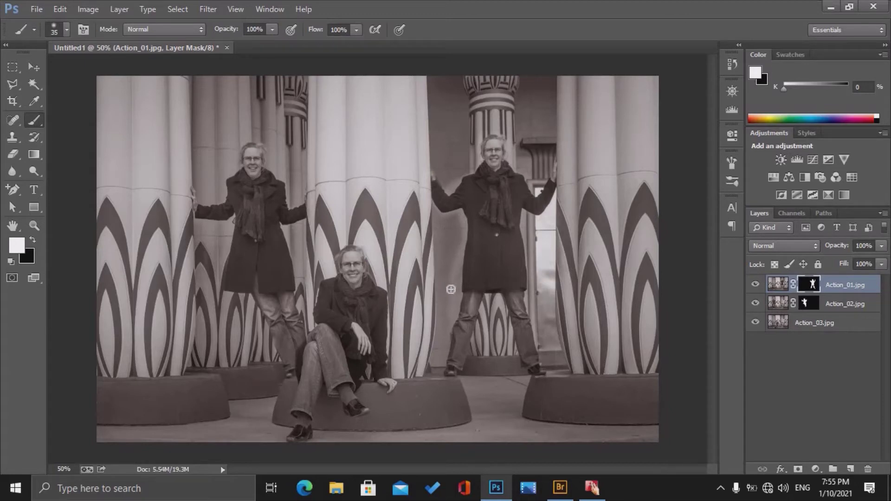
key("x")
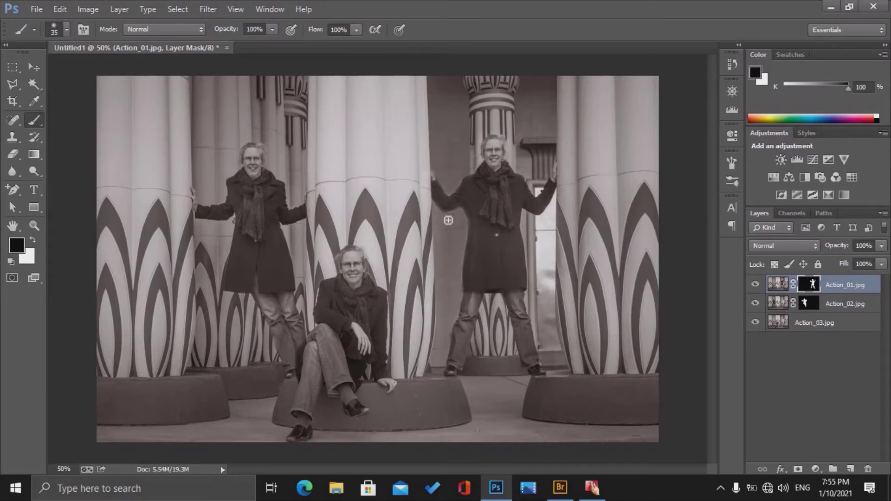
key("x")
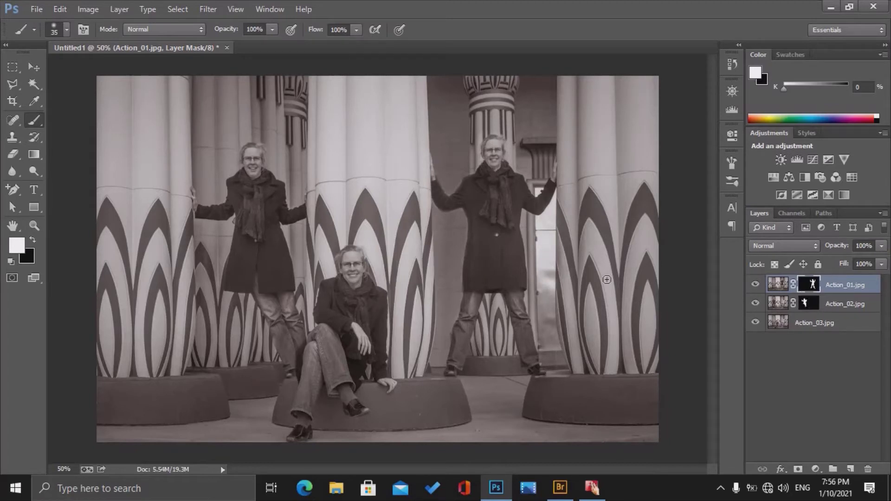
key("ctrl+plus")
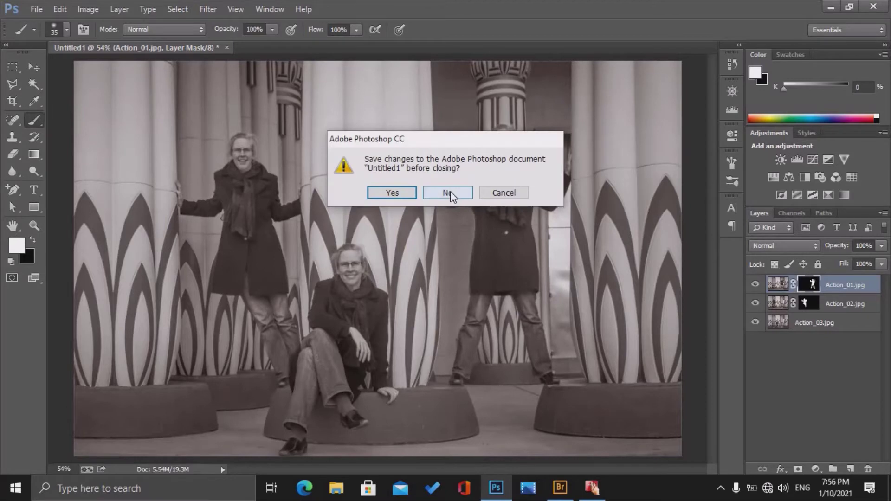
Close the composite unsaved and load Unicycle_01–06 from Bridge as Photoshop layers.
left_click(450, 191)
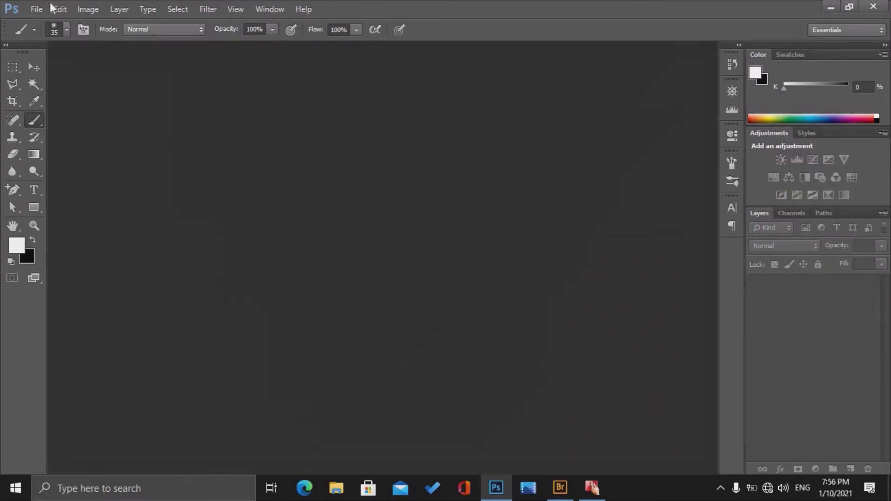
left_click(36, 9)
left_click(86, 49)
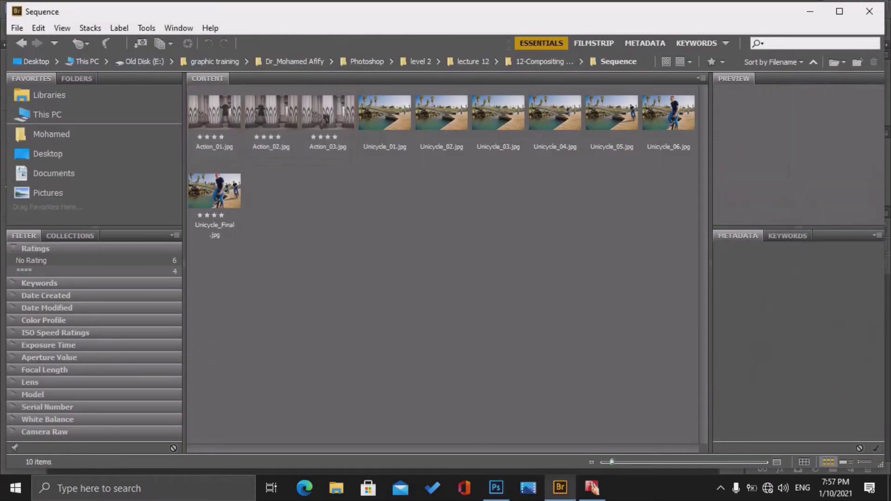
left_click(398, 121)
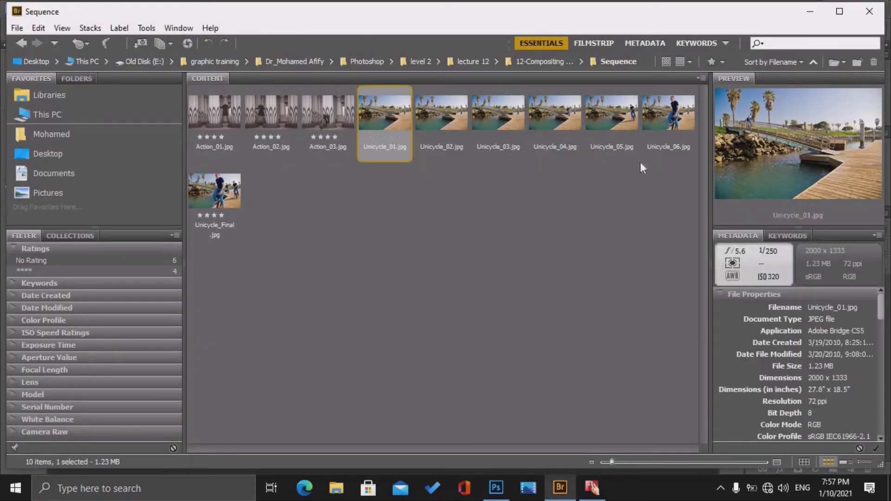
left_click(681, 117, "shift")
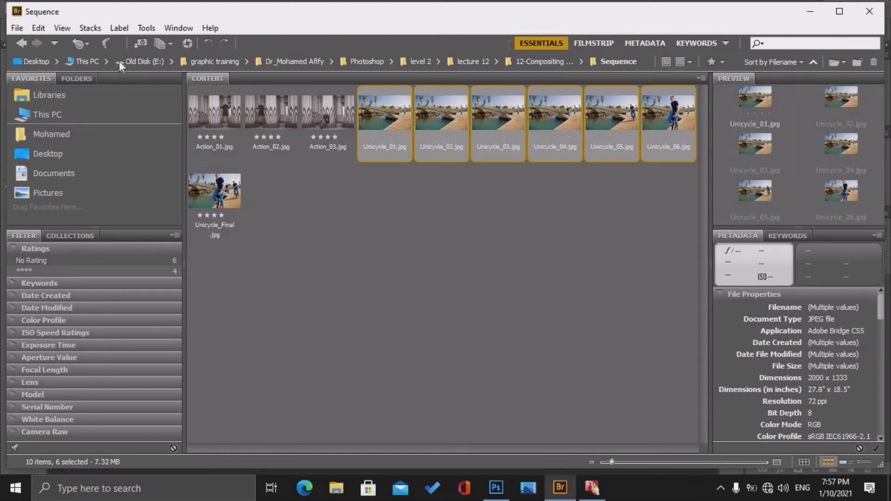
left_click(145, 27)
mouse_move(174, 143)
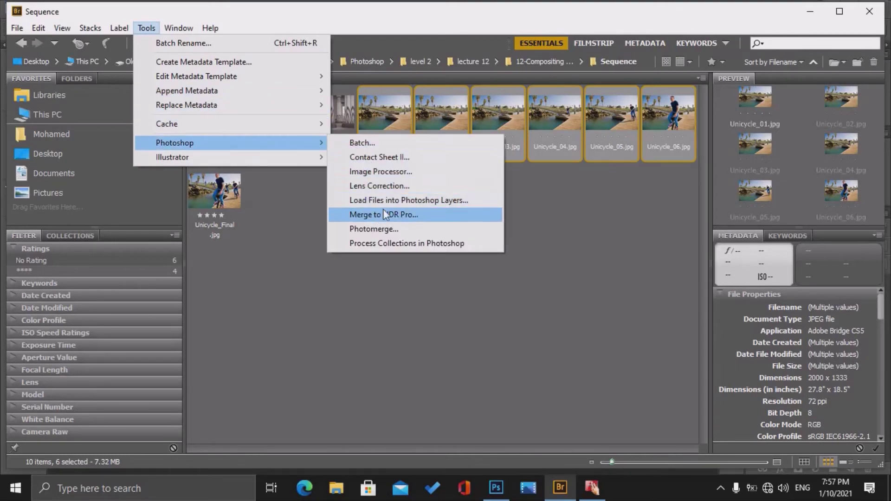
left_click(392, 203)
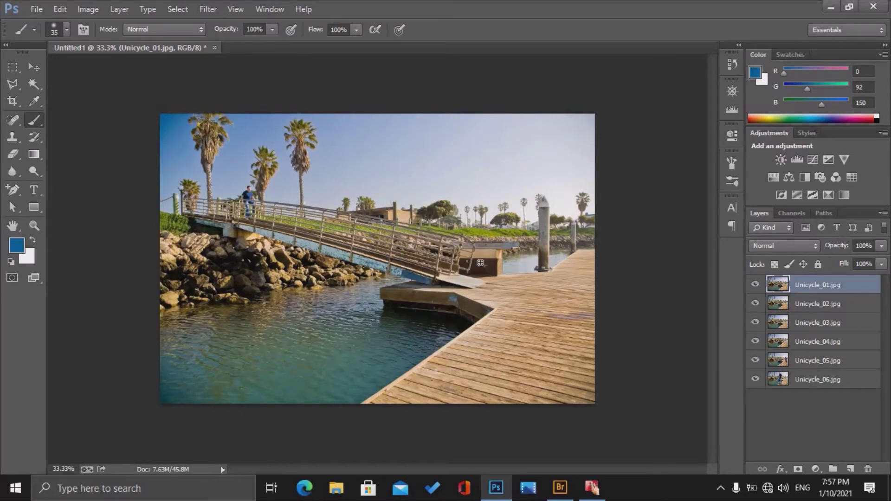
Auto-align all six Unicycle layers with Auto projection.
left_click(830, 384, "shift")
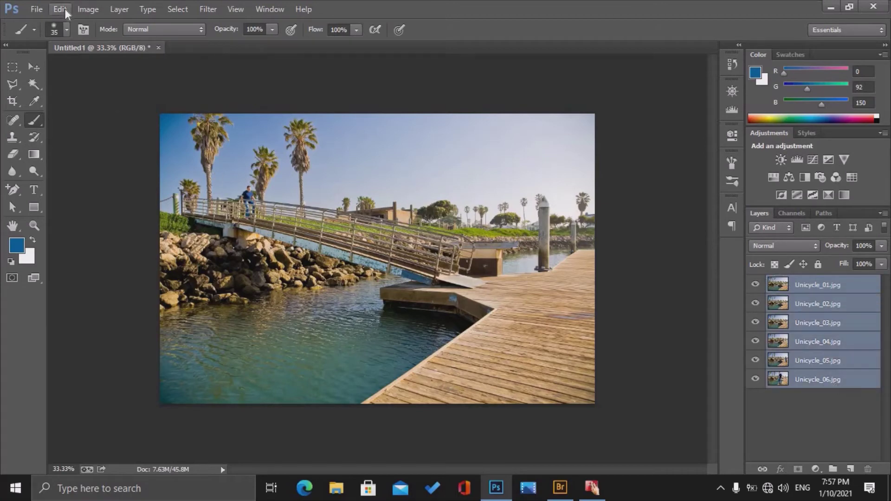
left_click(59, 9)
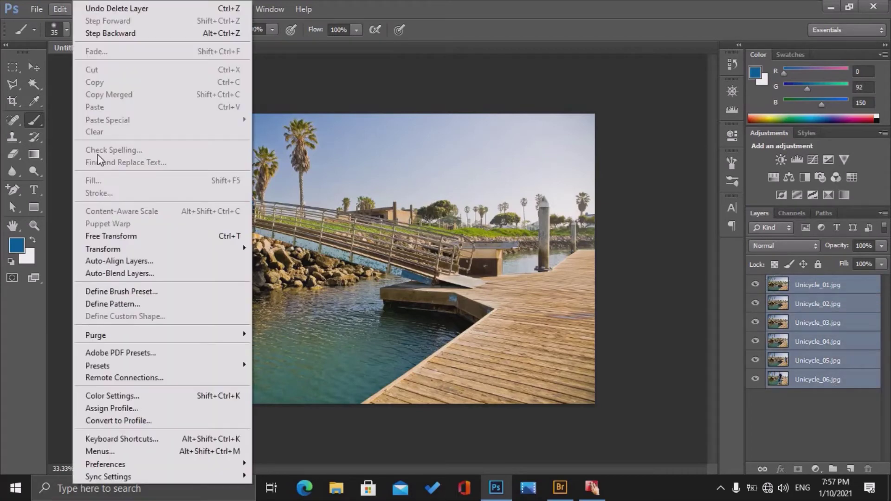
left_click(153, 261)
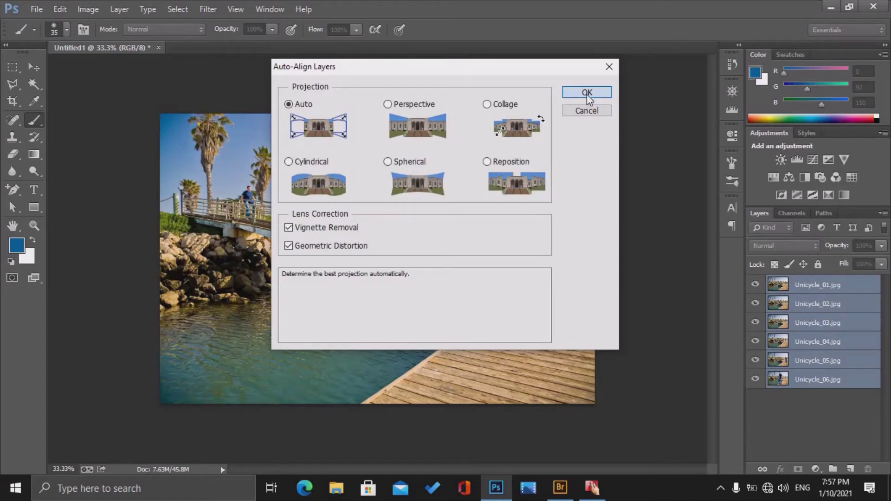
left_click(584, 93)
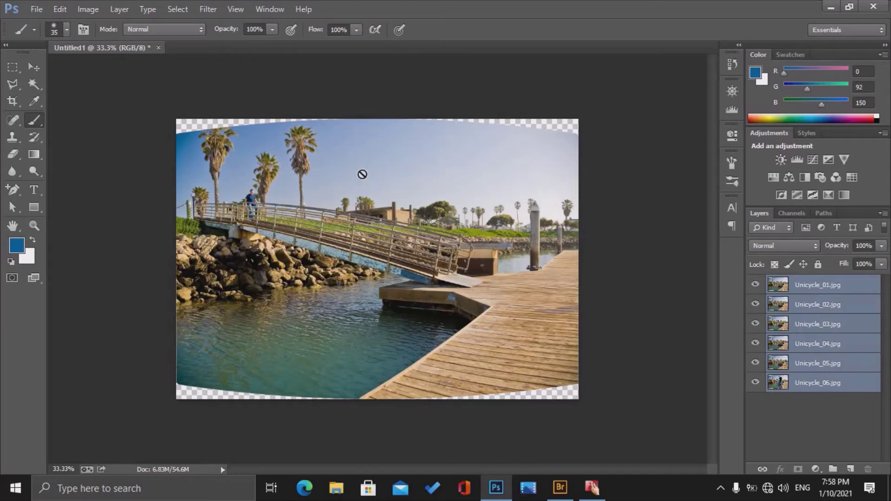
Add black hide-all masks to Unicycle_05 up through Unicycle_01, stepping up with Alt+].
left_click(827, 426)
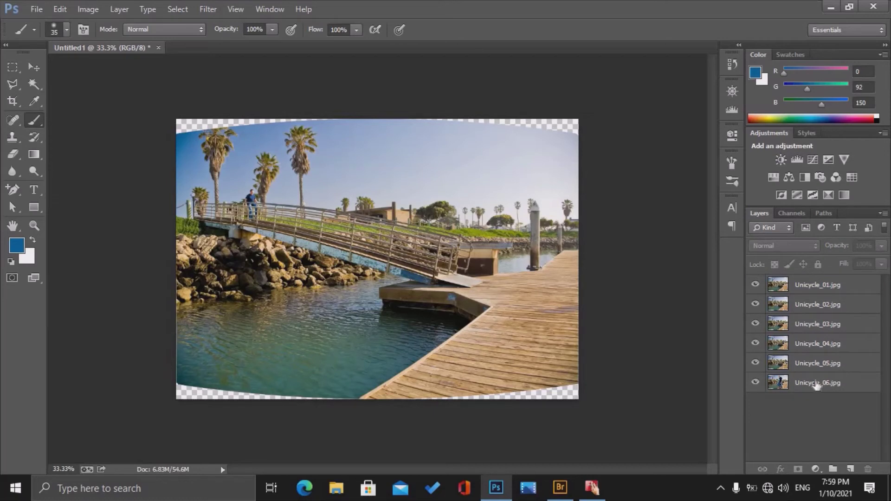
left_click(854, 364)
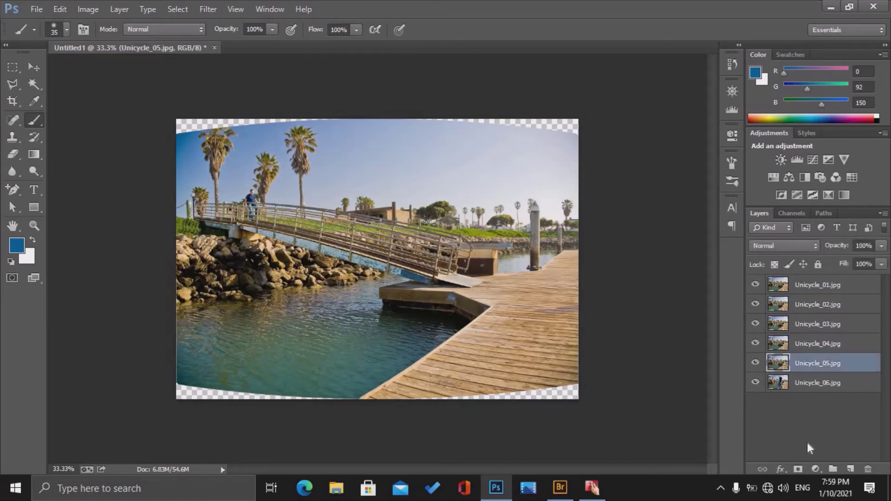
left_click(797, 468, "alt")
key("alt+bracketright")
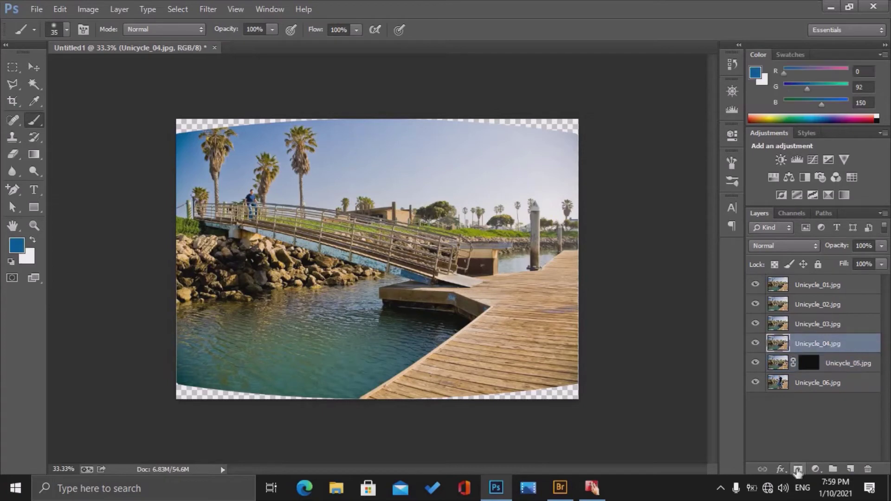
left_click(797, 469, "alt")
key("alt+bracketright")
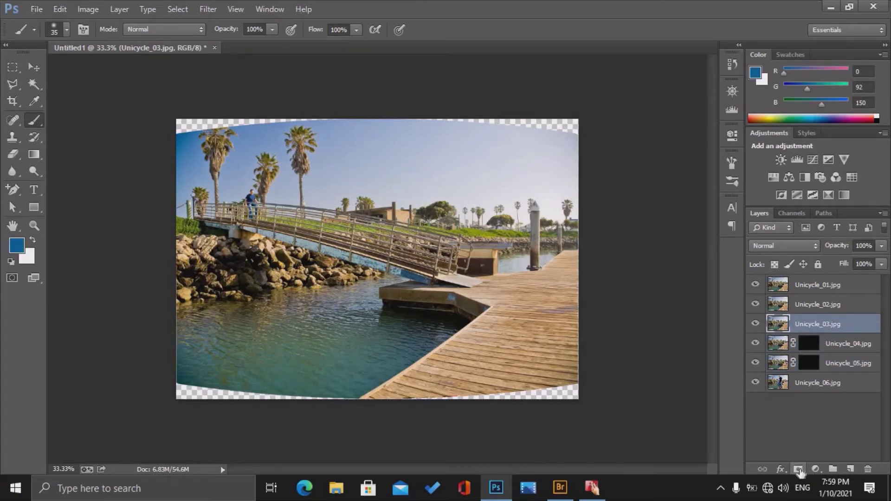
left_click(798, 469, "alt")
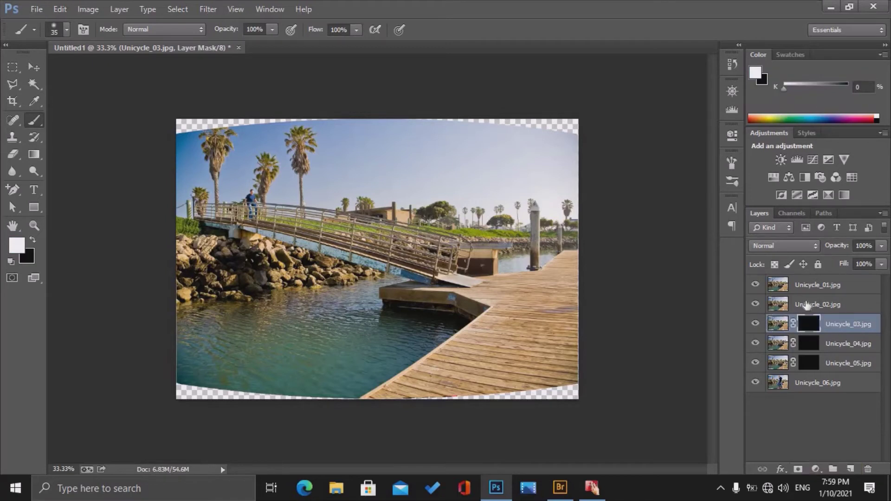
key("alt+bracketright")
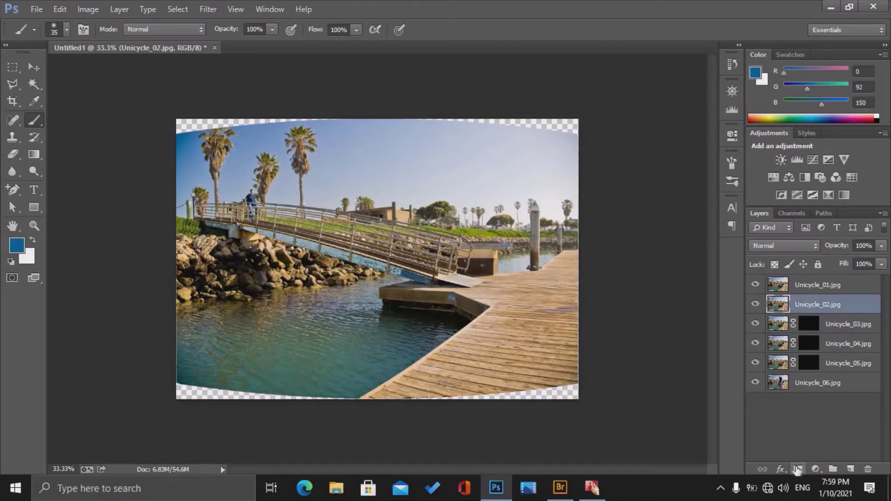
left_click(797, 469, "alt")
key("alt+bracketright")
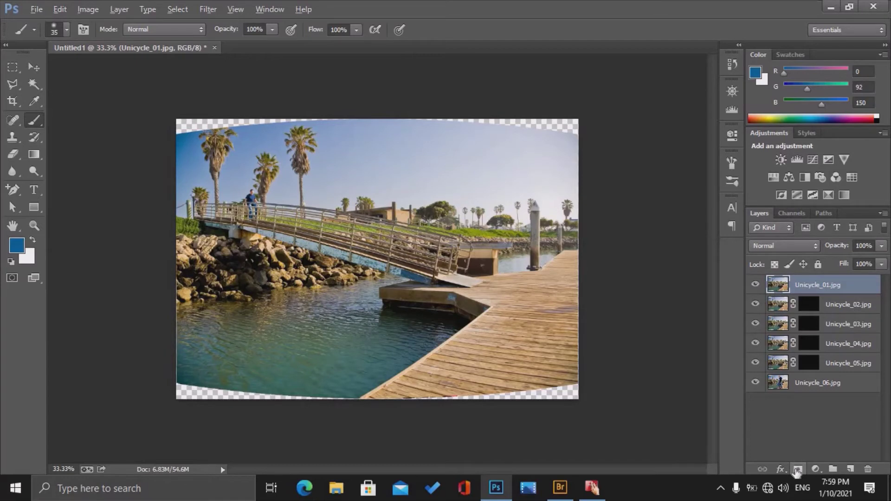
left_click(797, 469, "alt")
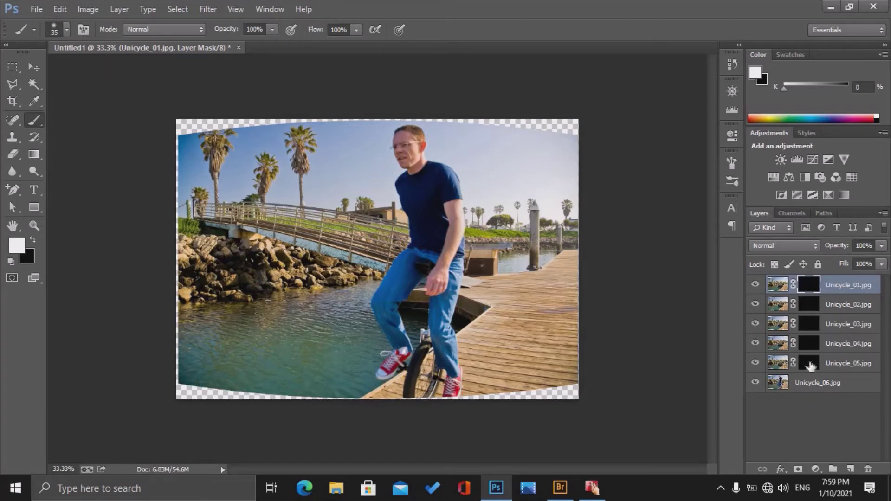
Paint white into the Unicycle_05 and Unicycle_04 masks to reveal the two dock riders.
left_click(808, 365)
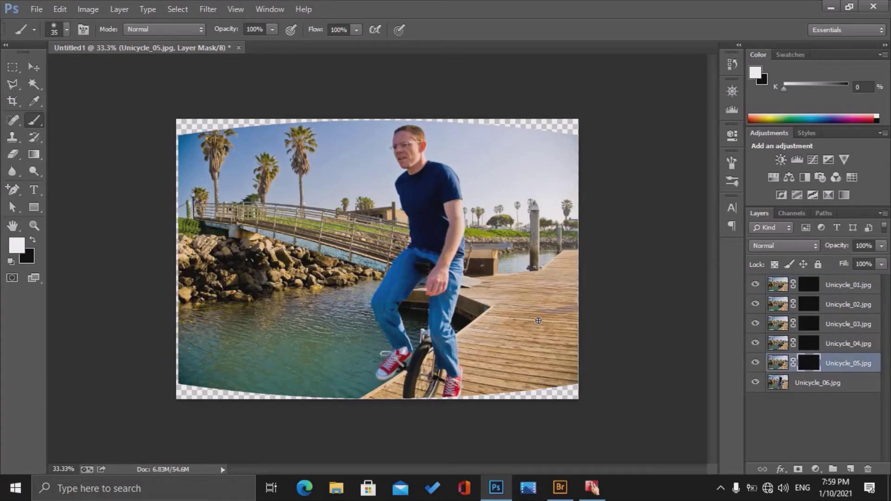
left_click_drag(543, 315, 553, 314)
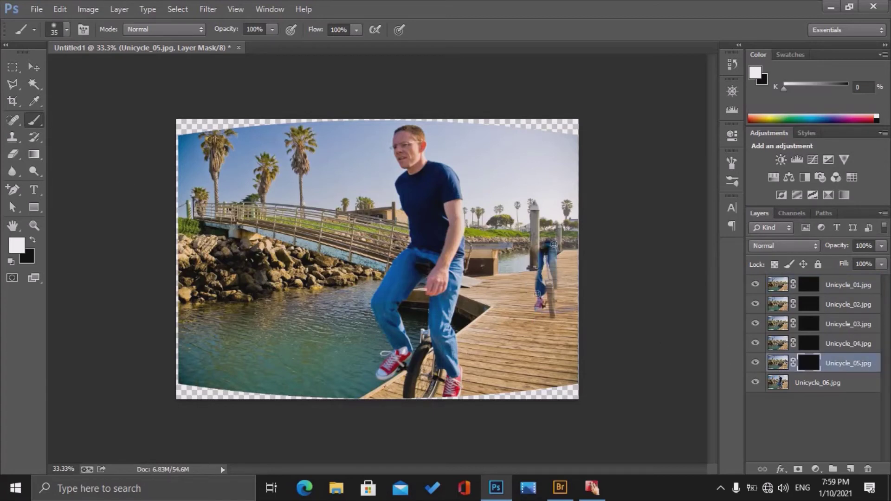
mouse_move(529, 323)
left_mouse_down()
mouse_move(537, 319)
mouse_move(523, 330)
mouse_move(467, 335)
mouse_move(474, 333)
left_mouse_up()
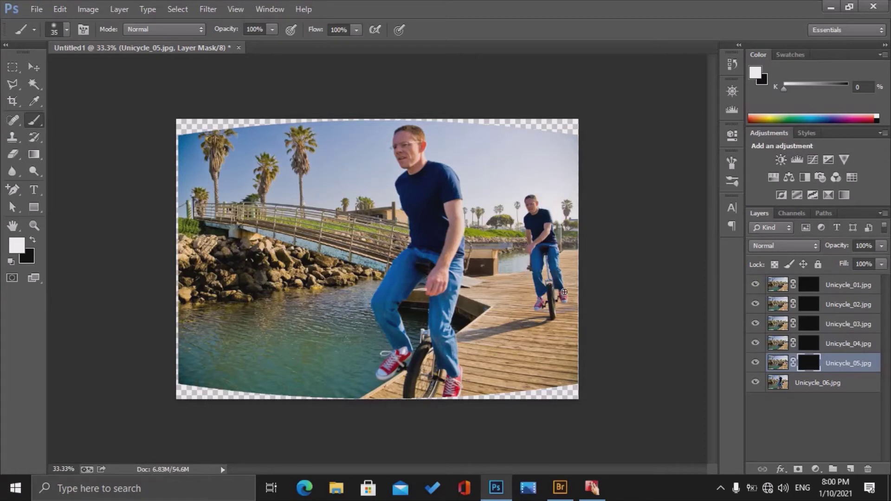
left_click(808, 344)
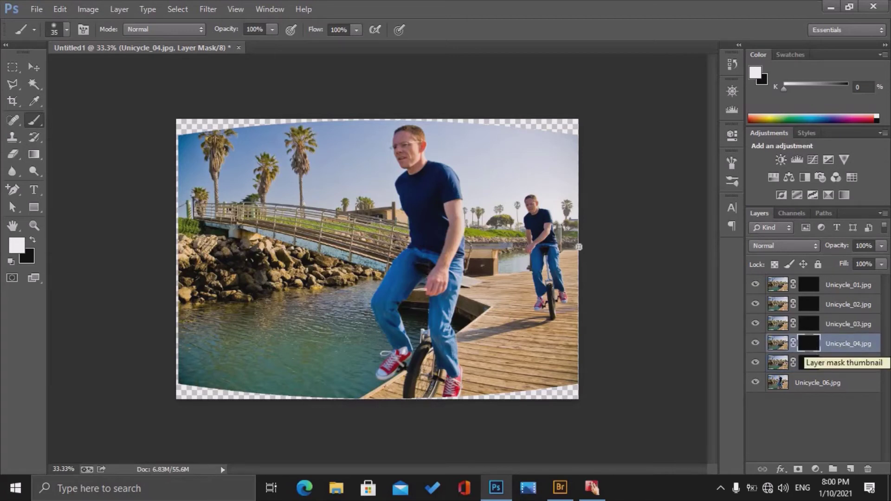
mouse_move(497, 241)
left_mouse_down()
mouse_move(492, 229)
mouse_move(489, 286)
mouse_move(494, 273)
mouse_move(478, 287)
left_mouse_up()
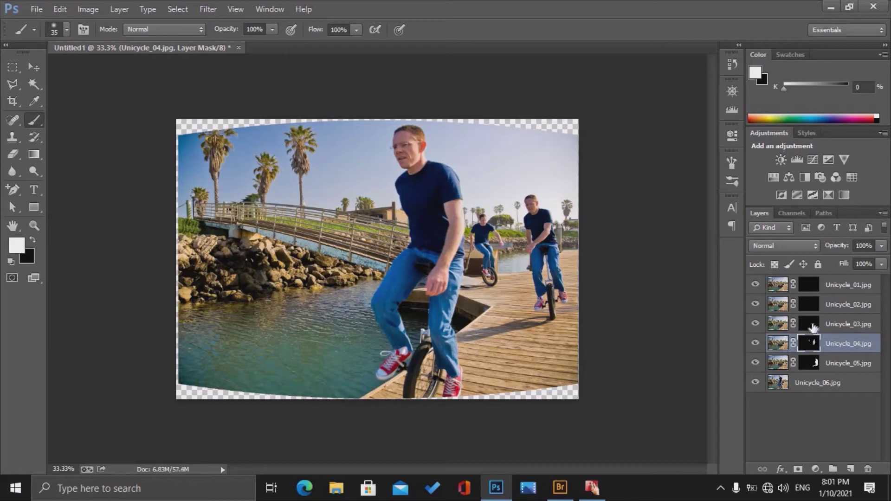
Paint white into the Unicycle_03, 02 and 01 masks to reveal the end, middle and far-left bridge riders.
left_click(812, 327)
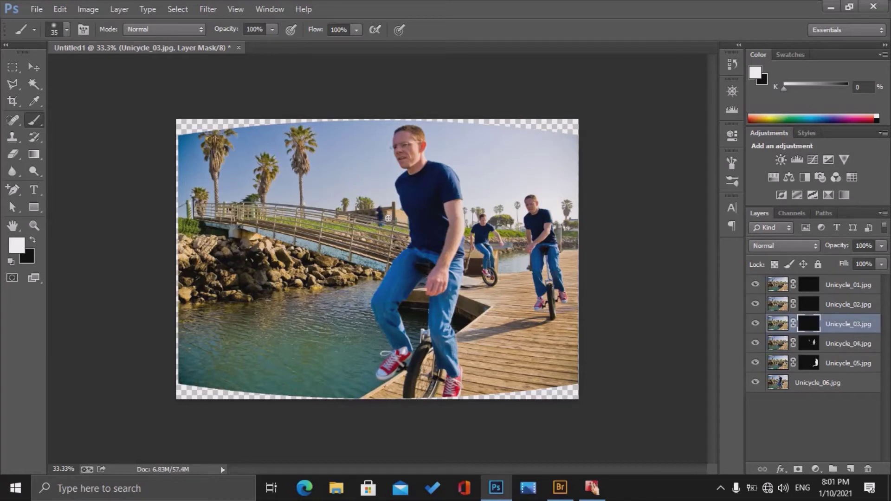
mouse_move(387, 214)
left_mouse_down()
mouse_move(389, 195)
mouse_move(385, 256)
left_mouse_up()
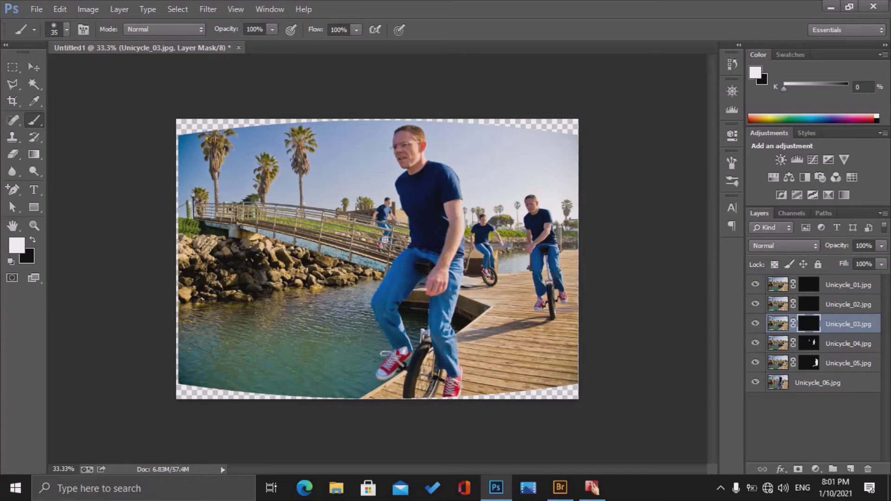
left_click(808, 305)
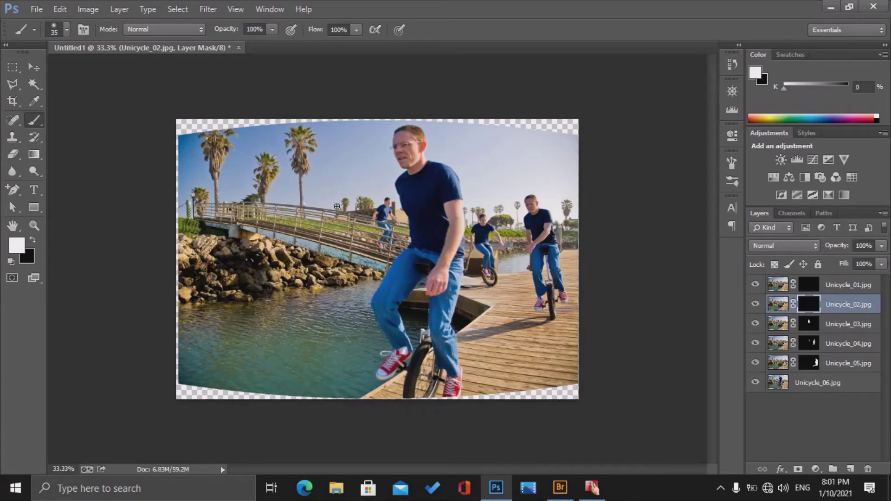
left_click_drag(333, 195, 323, 242)
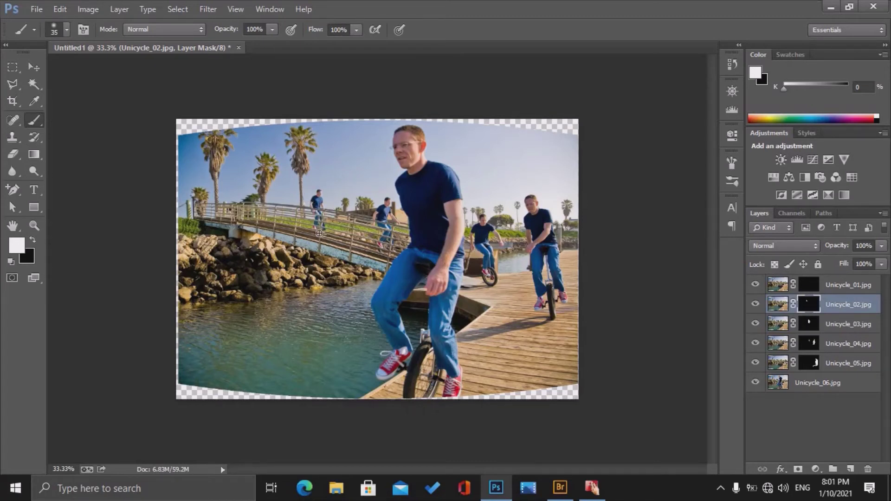
left_click(810, 285)
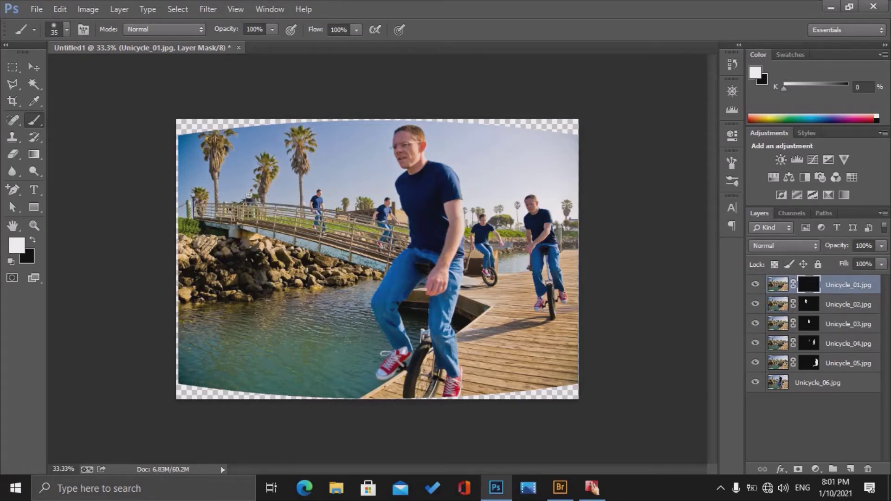
left_click_drag(256, 218, 255, 195)
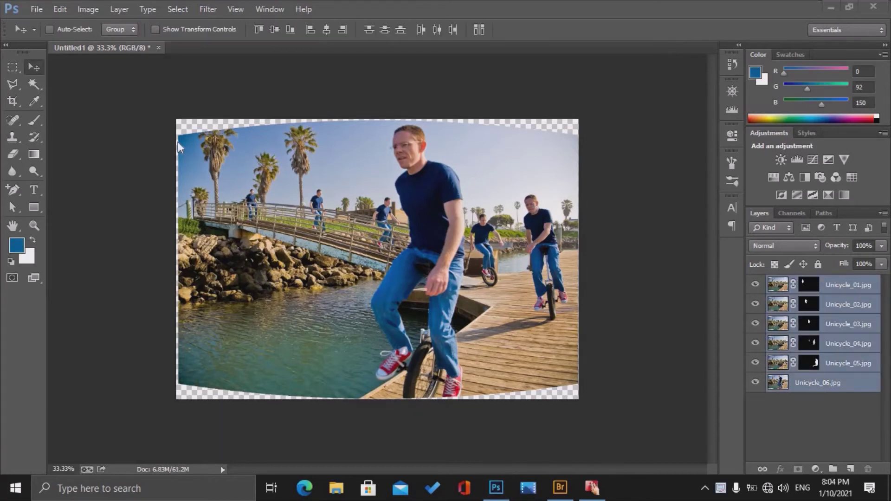
Try cropping the panorama inside the transparent gaps, then cancel the crop.
left_click(16, 103)
left_click_drag(378, 119, 379, 128)
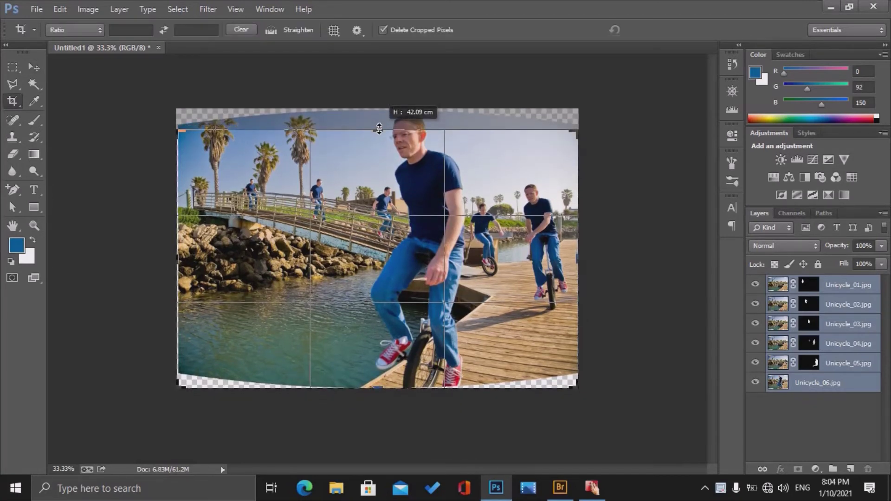
left_click_drag(379, 387, 379, 382)
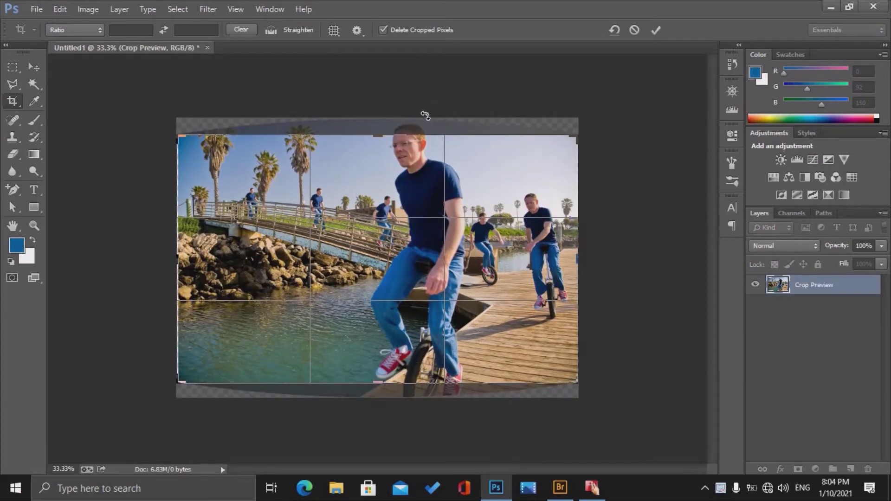
left_click(633, 29)
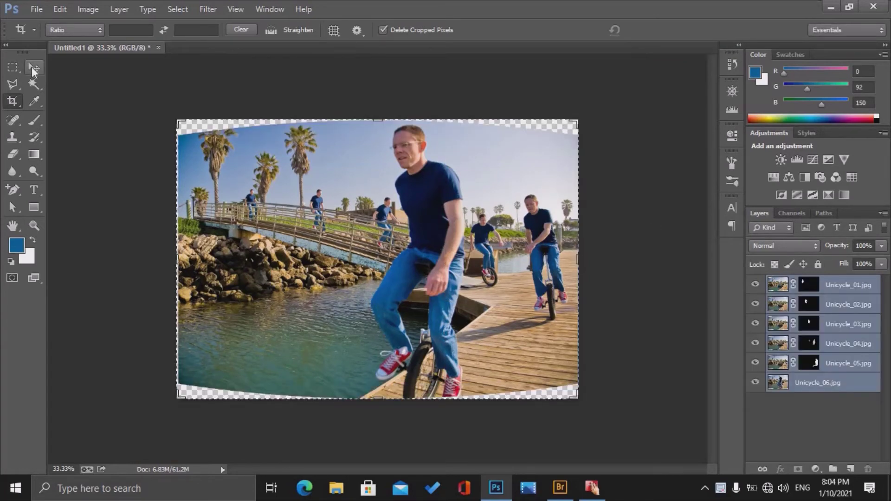
Merge the selected Unicycle layers into a single Unicycle_01.jpg layer.
left_click(34, 68)
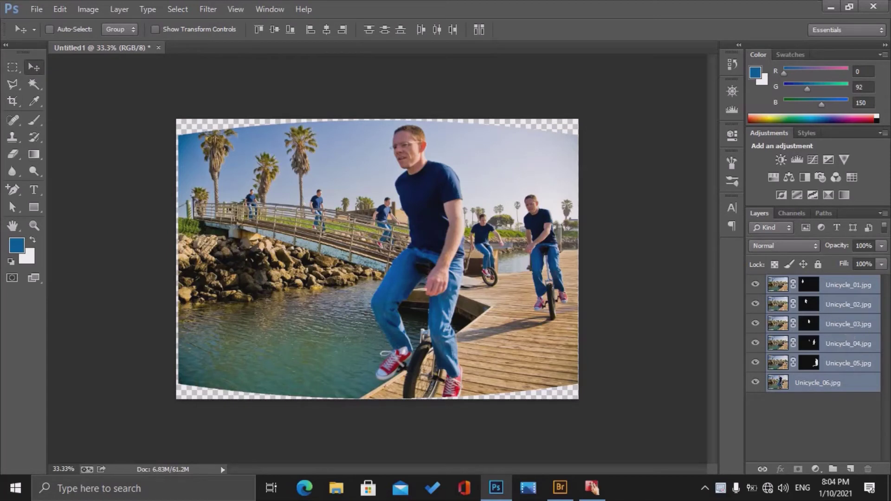
right_click(835, 371)
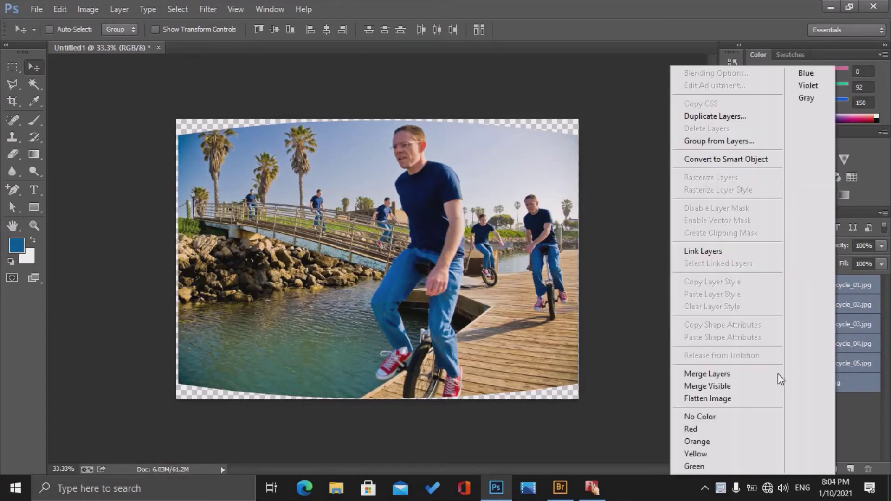
left_click(707, 374)
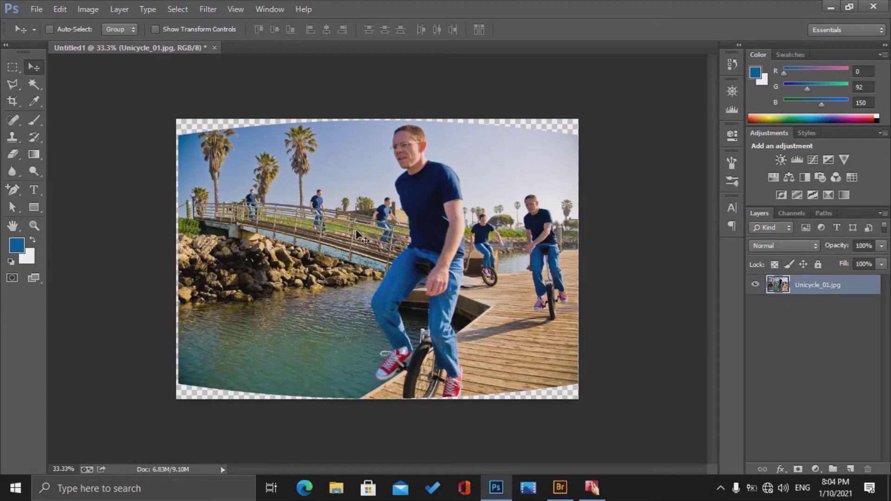
Marquee-select the transparent strips along the top edge and top-left gap.
left_click(12, 67)
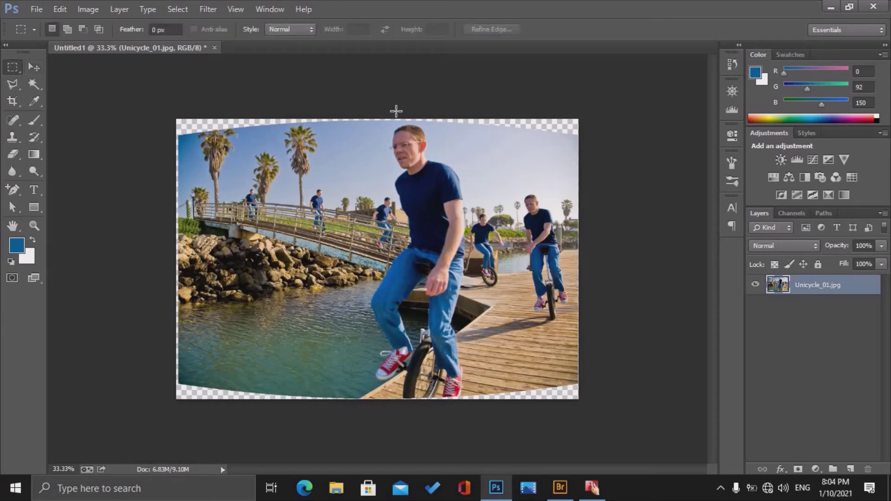
left_click_drag(344, 120, 579, 124)
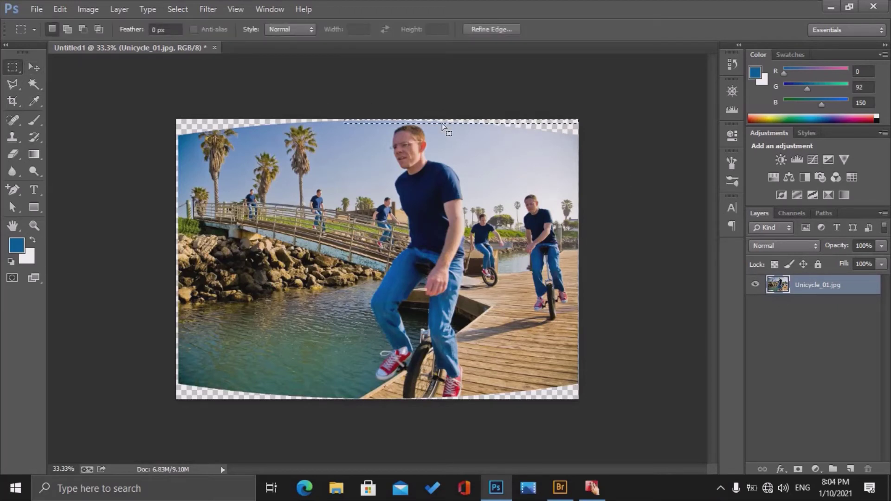
left_click(67, 29)
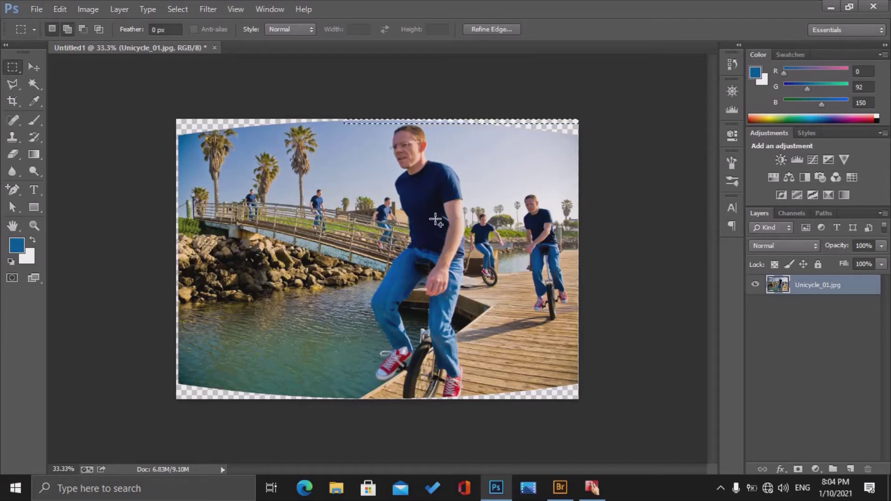
left_click_drag(436, 147, 606, 116)
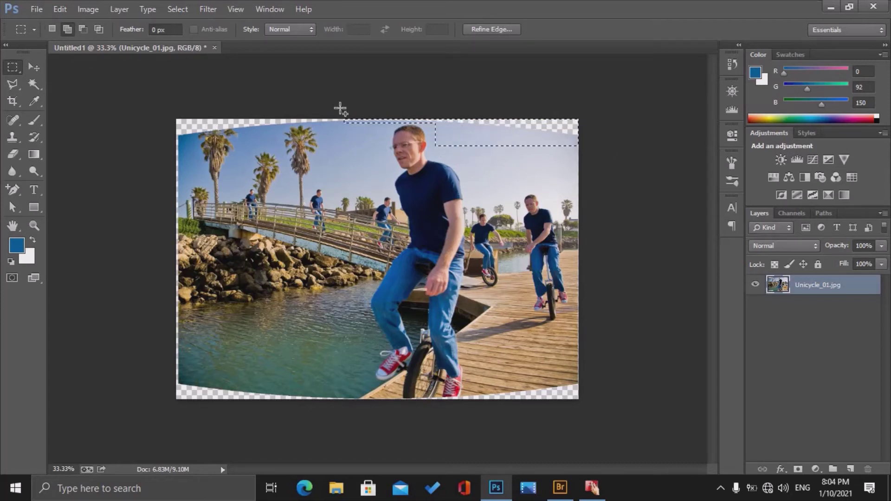
left_click_drag(349, 115, 207, 121)
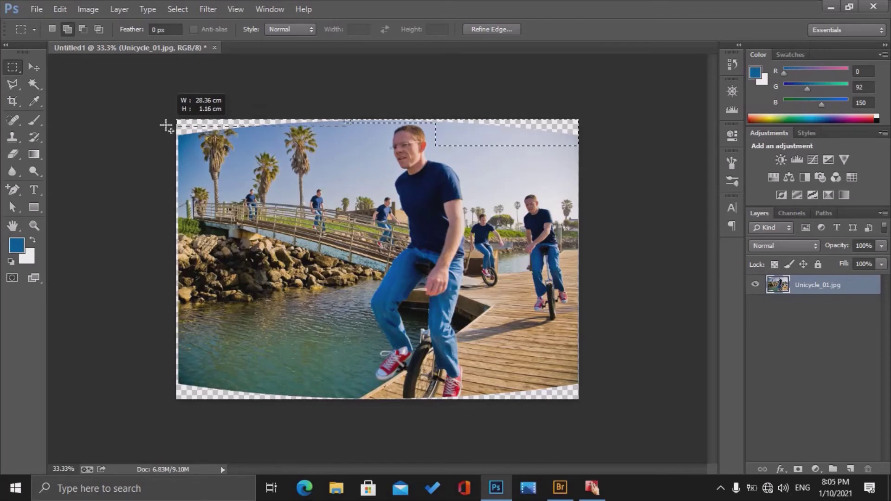
left_click_drag(276, 124, 177, 138)
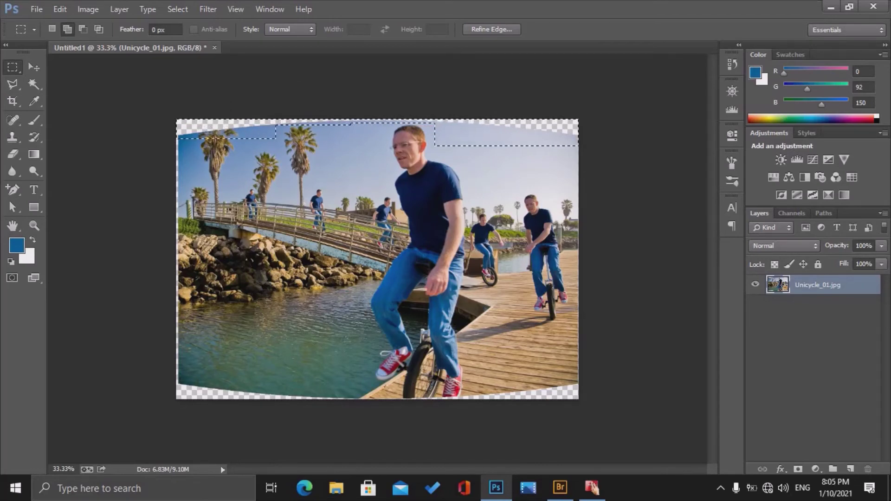
Fill the top selection with Content-Aware and deselect.
left_click(61, 11)
left_click(112, 178)
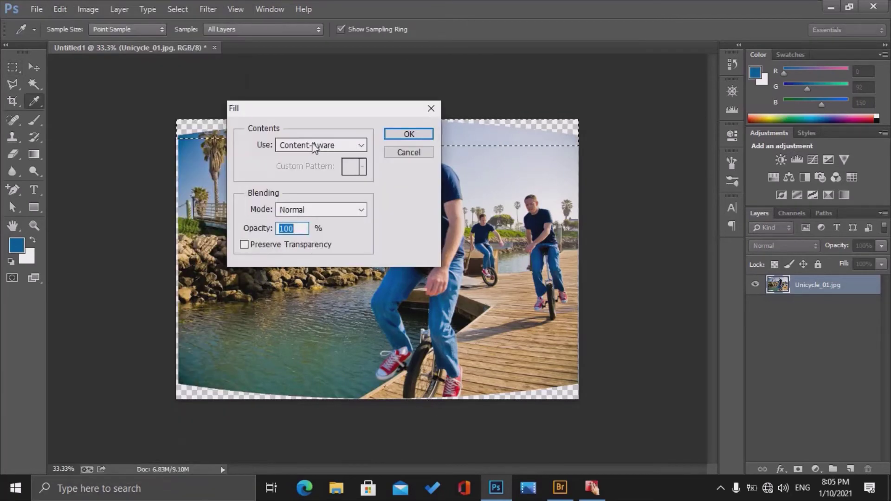
left_click(313, 145)
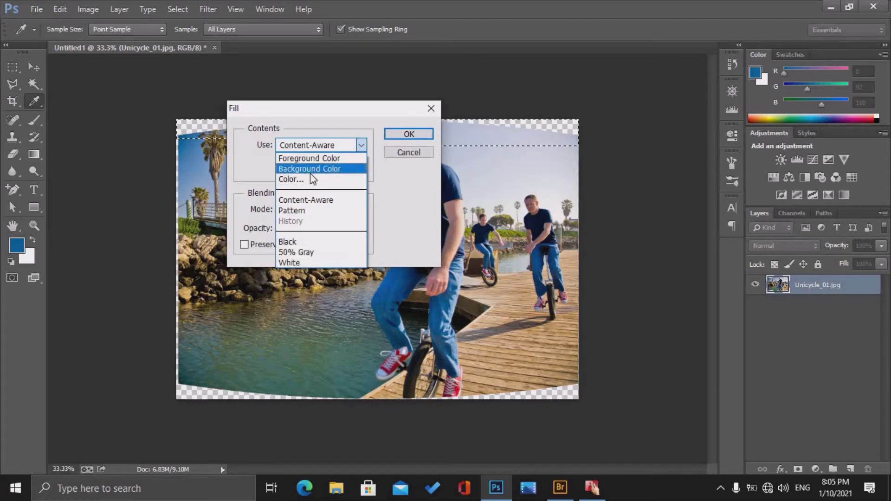
left_click(324, 201)
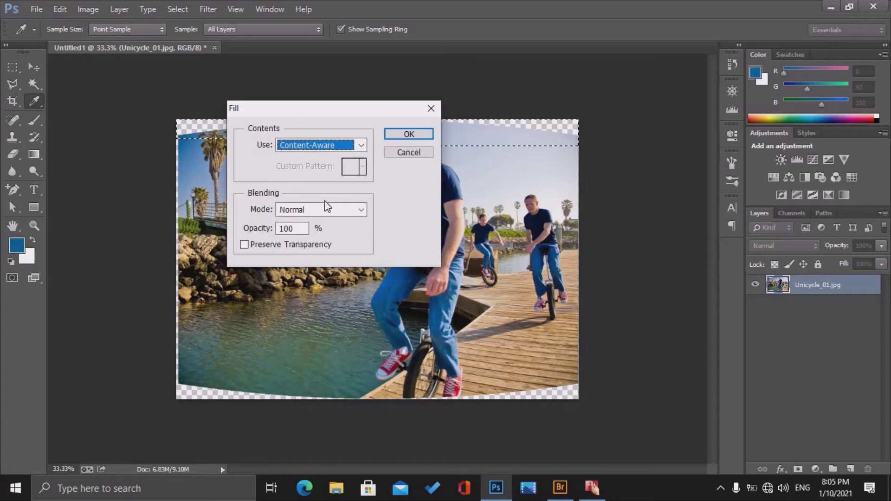
left_click(409, 136)
key("m")
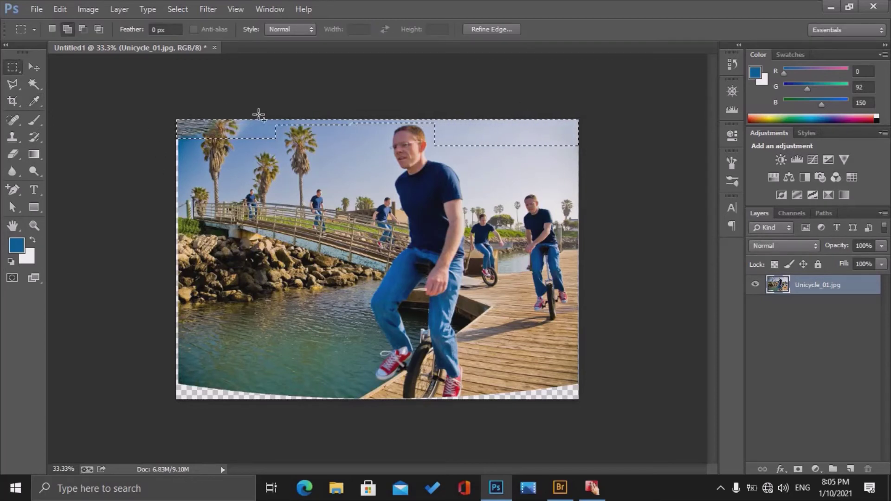
key("ctrl+d")
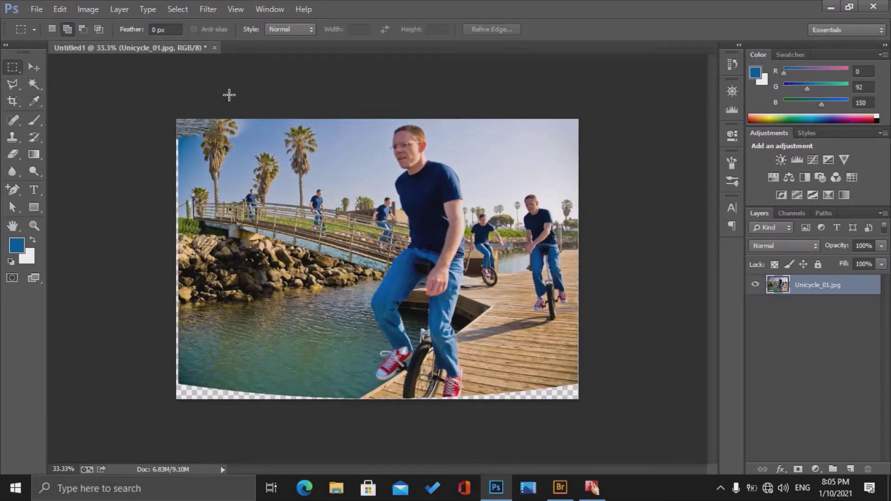
Content-Aware fill the remaining top-left corner gaps in two passes, then deselect.
left_click_drag(270, 147, 122, 116)
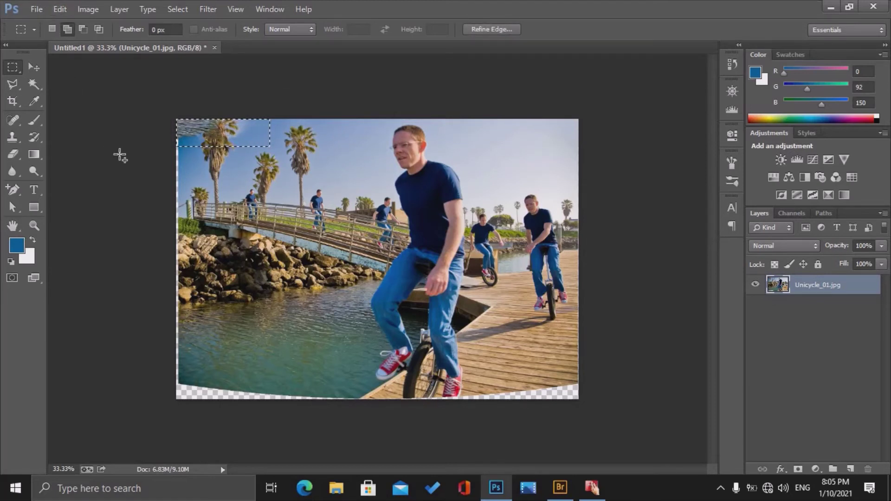
key("shift+F5")
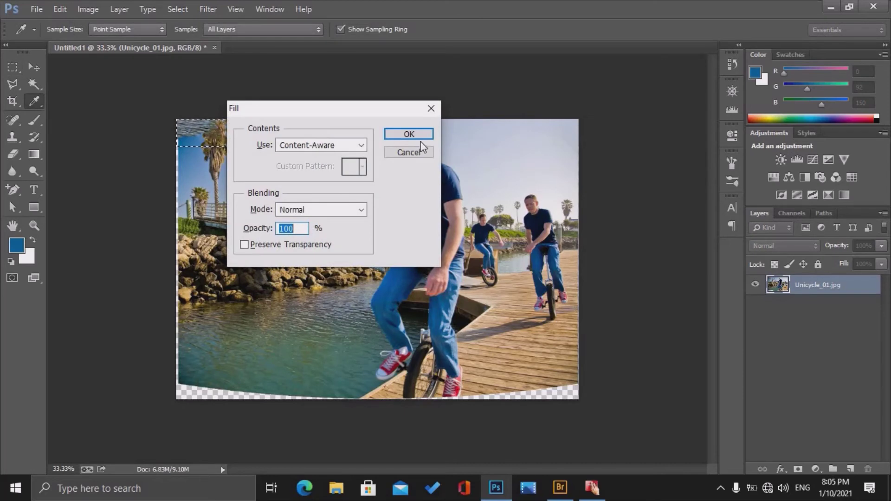
left_click(426, 139)
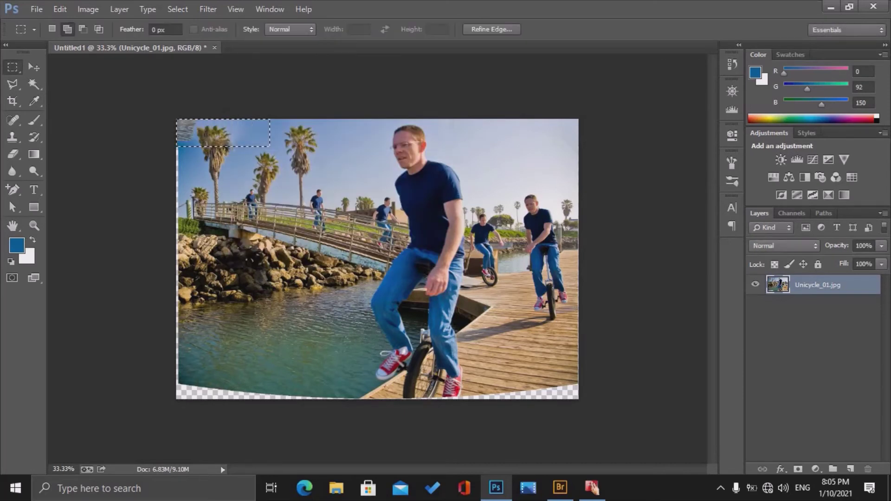
left_click(167, 155)
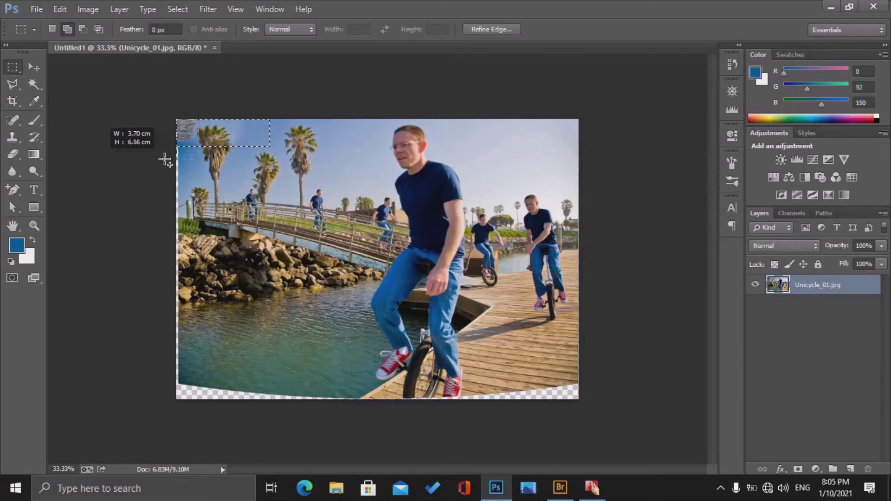
left_click_drag(200, 148, 113, 116)
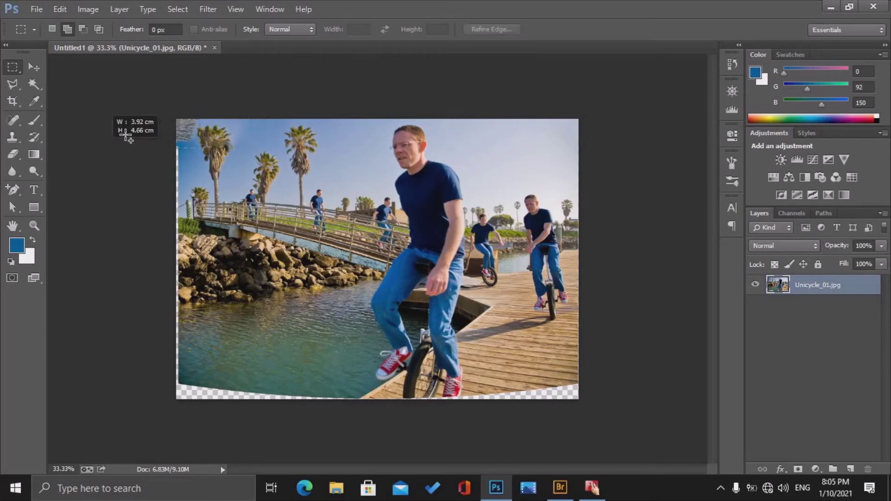
left_click(60, 9)
left_click(88, 181)
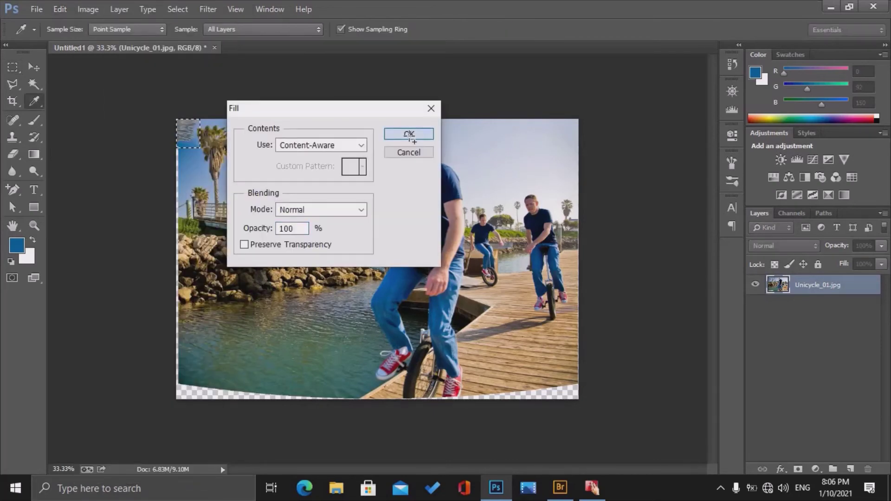
left_click(397, 132)
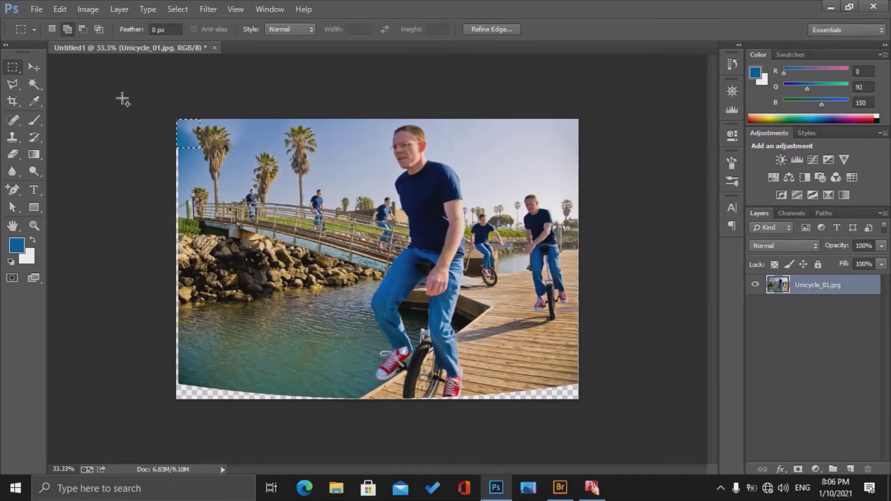
key("v")
key("ctrl+d")
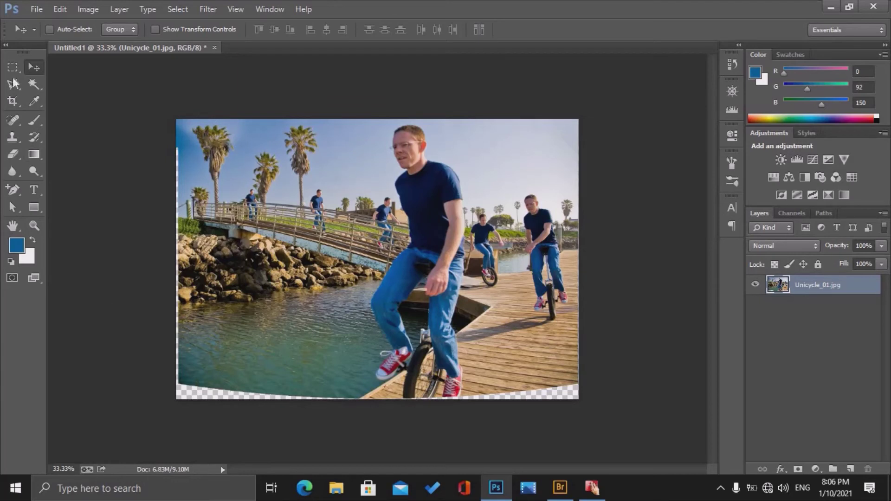
Content-Aware fill the transparent gap at the bottom-left and deselect.
left_click(12, 69)
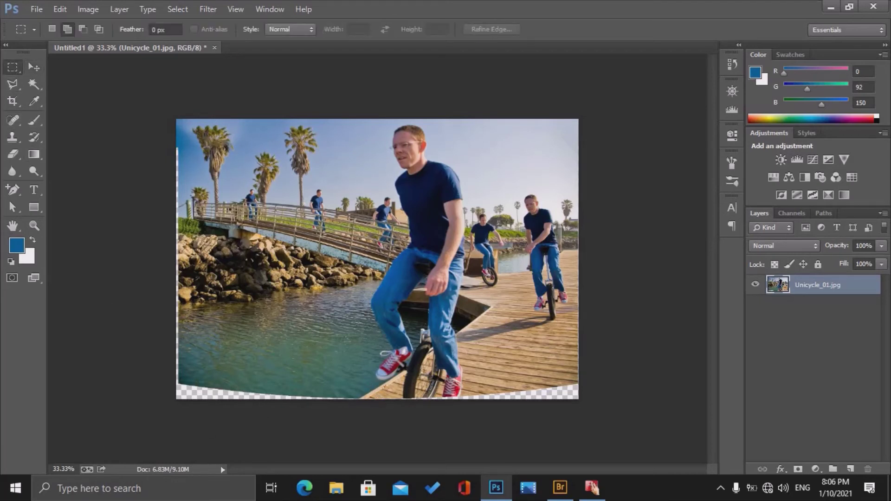
left_click_drag(375, 387, 178, 424)
left_click_drag(291, 366, 135, 413)
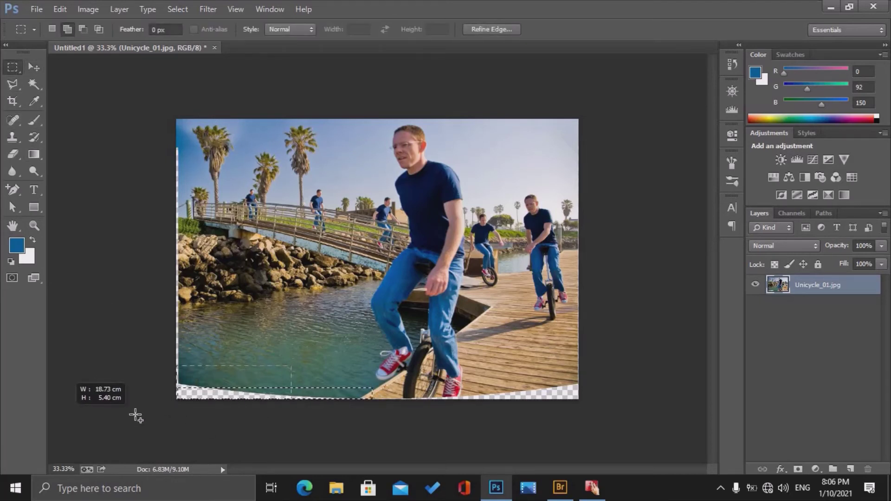
key("shift+F5")
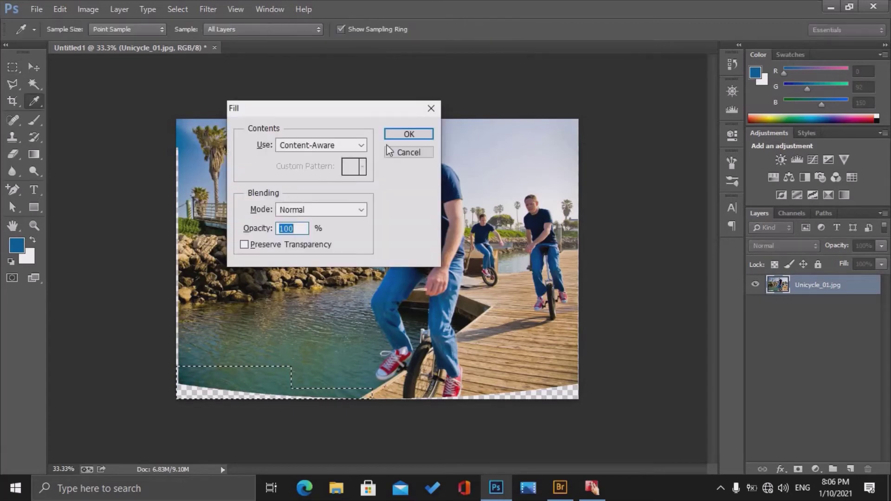
left_click(410, 133)
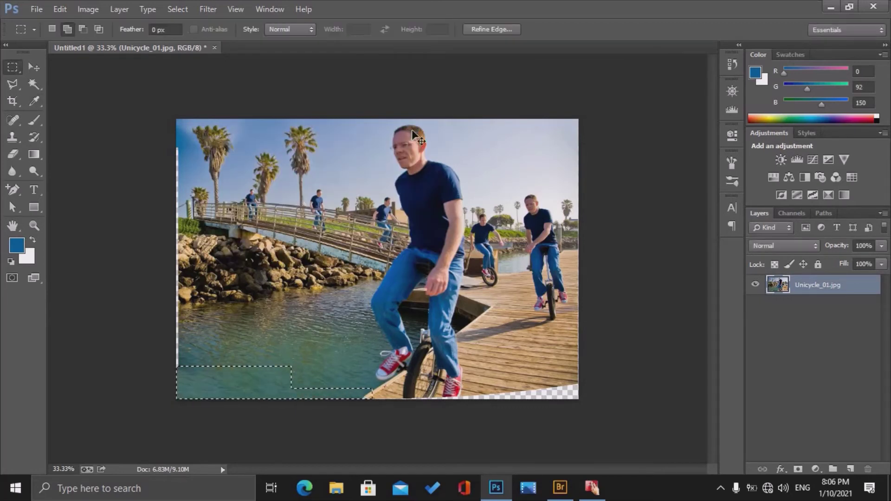
key("ctrl+d")
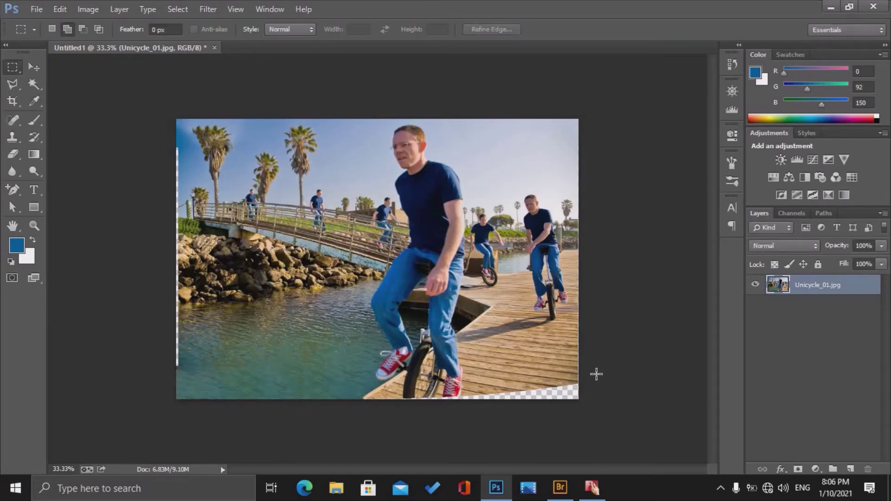
Content-Aware fill the bottom-right transparent gap and deselect.
left_click_drag(595, 372, 462, 429)
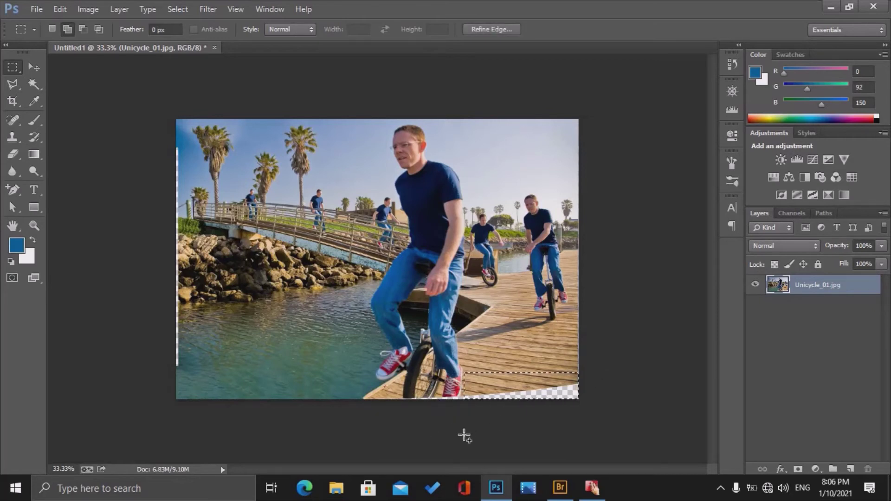
key("shift+BackSpace")
key("Return")
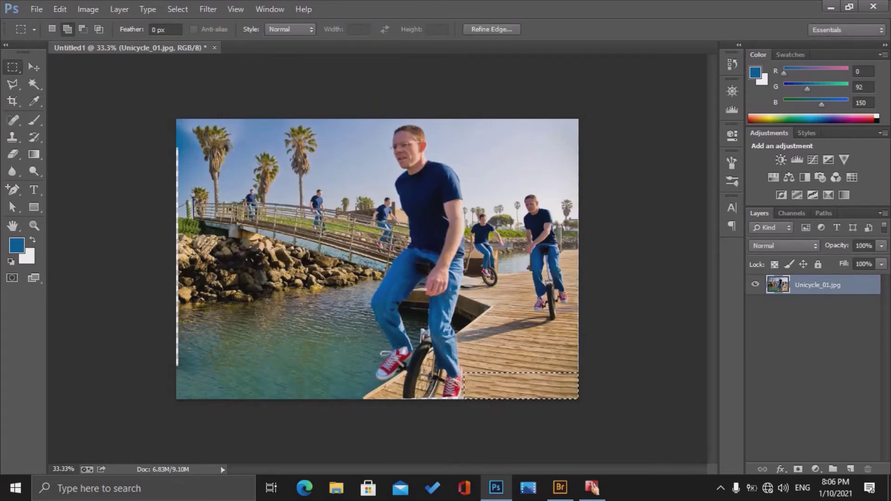
left_click(573, 397)
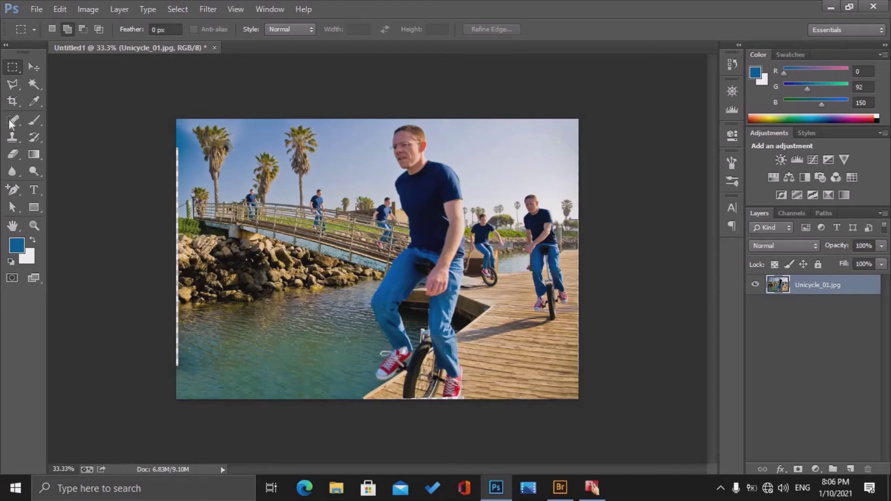
Crop the panorama with the top and left edges pulled inward past the transparent gaps.
left_click(12, 102)
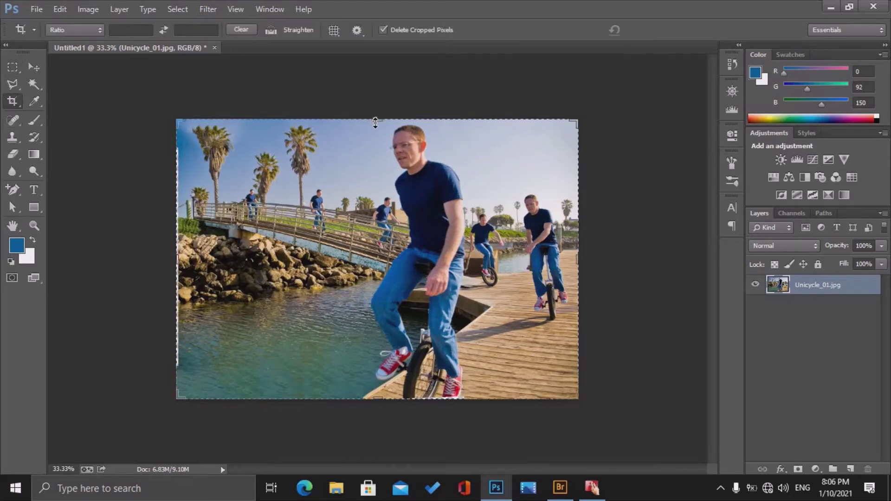
left_click_drag(375, 122, 376, 126)
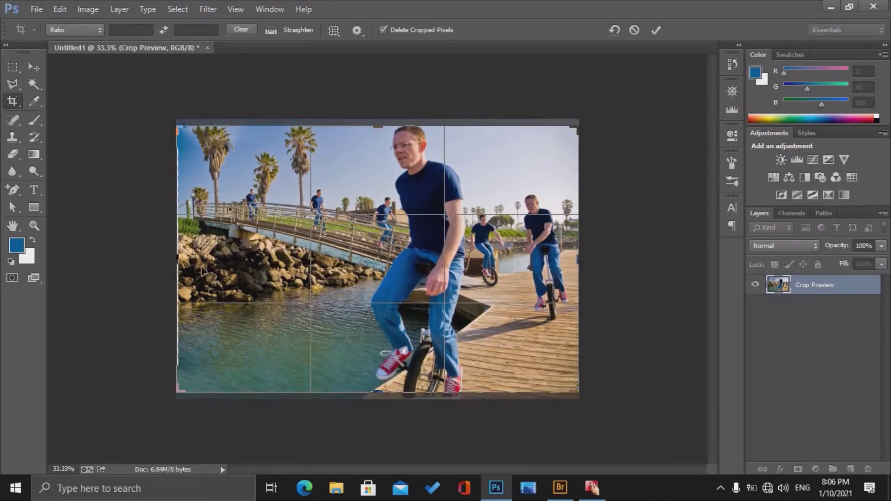
left_click_drag(177, 254, 200, 253)
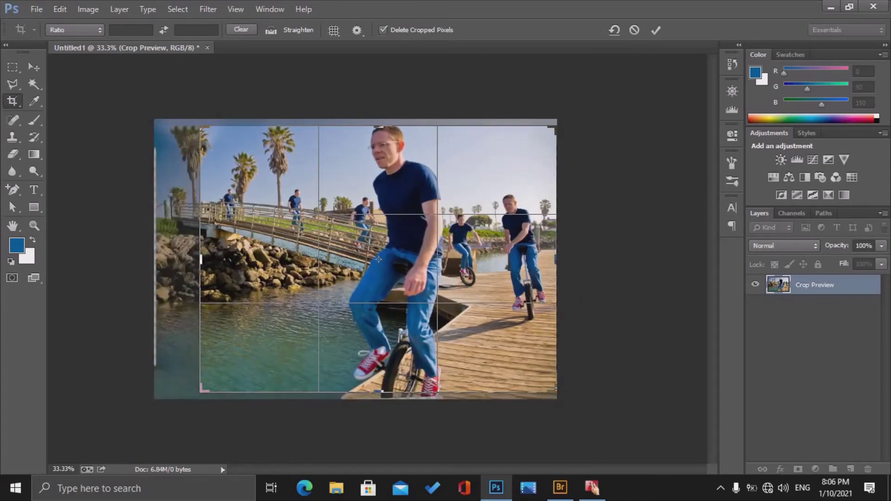
key("Return")
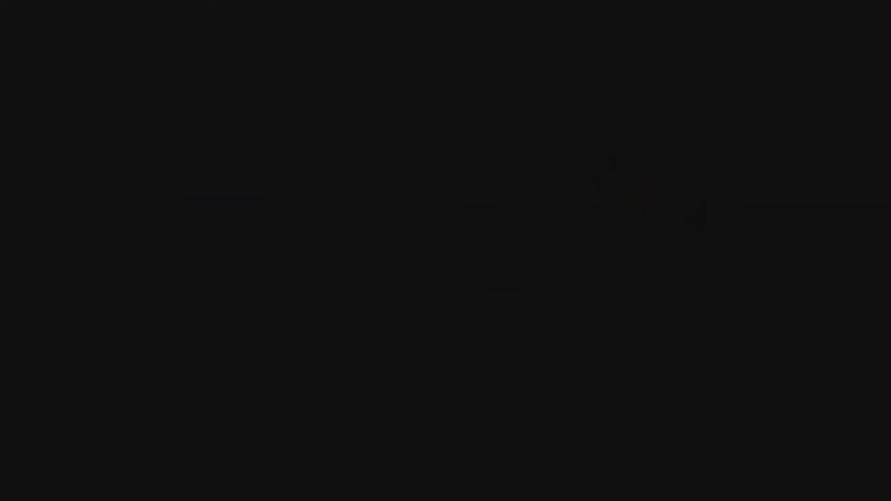
Open the four Pano images from the panorama1 folder, then close Pano_004.
key("ctrl+o")
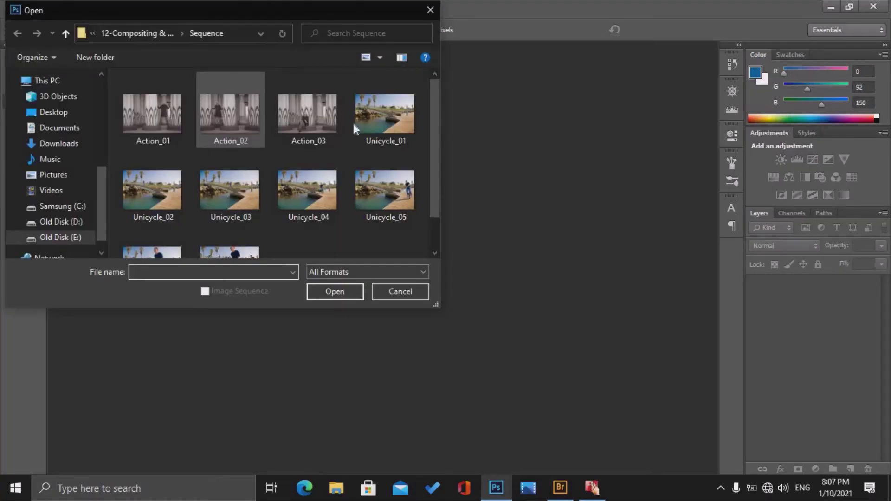
left_click(145, 33)
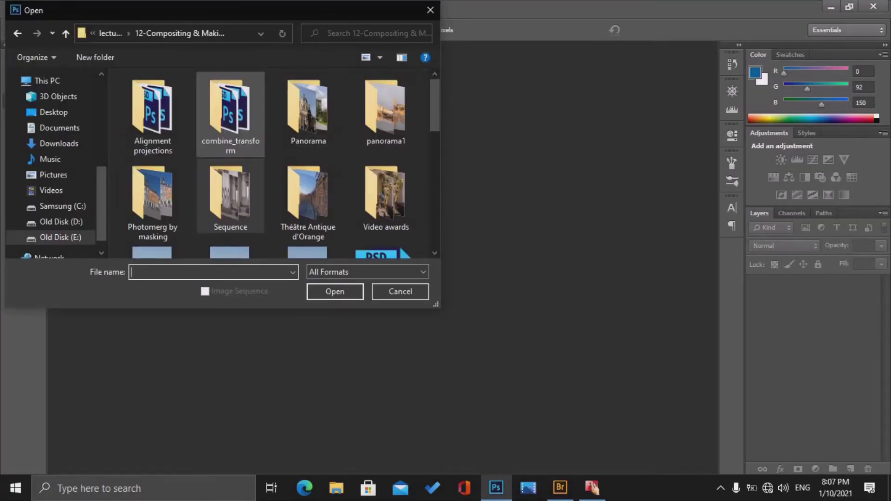
double_click(386, 112)
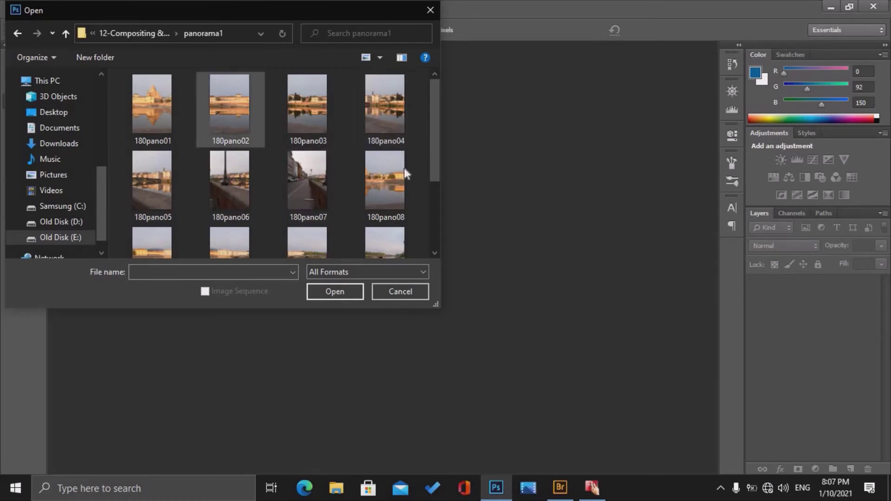
left_click(348, 291)
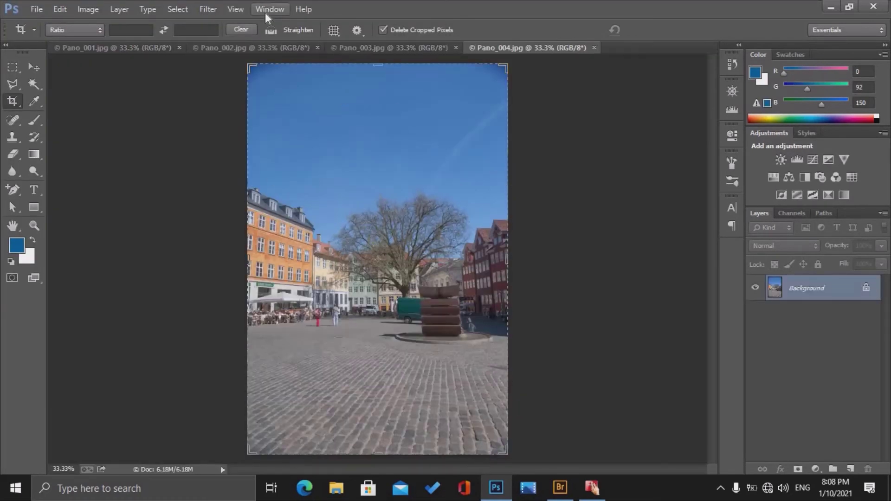
key("ctrl+w")
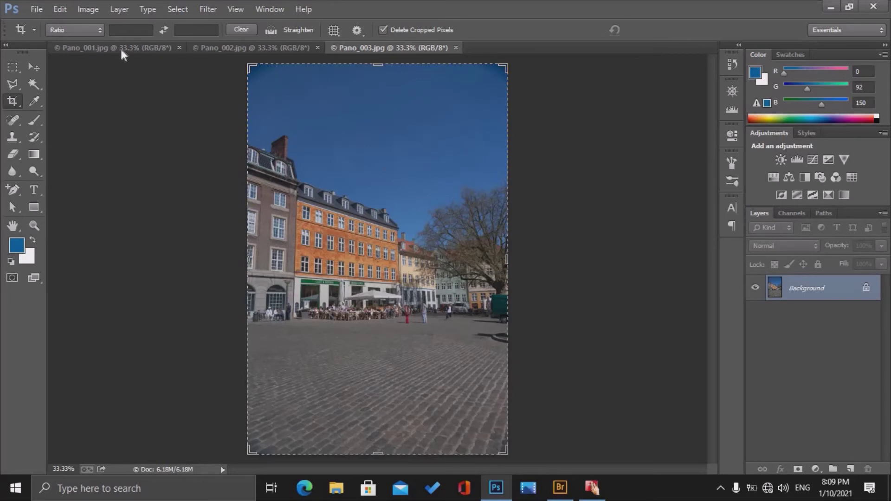
View Pano_001, Pano_002 and Pano_003 in turn and bring up the Window arrangement options.
left_click(121, 47)
left_click(232, 48)
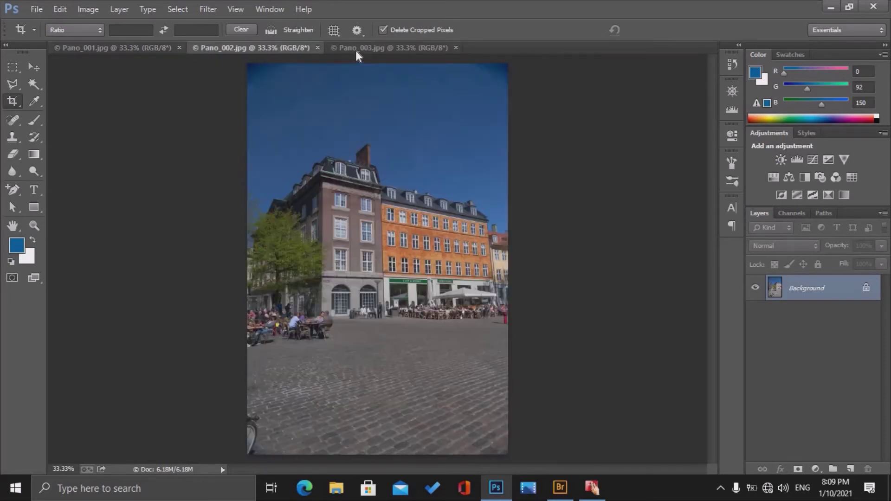
left_click(360, 48)
left_click(270, 9)
mouse_move(277, 23)
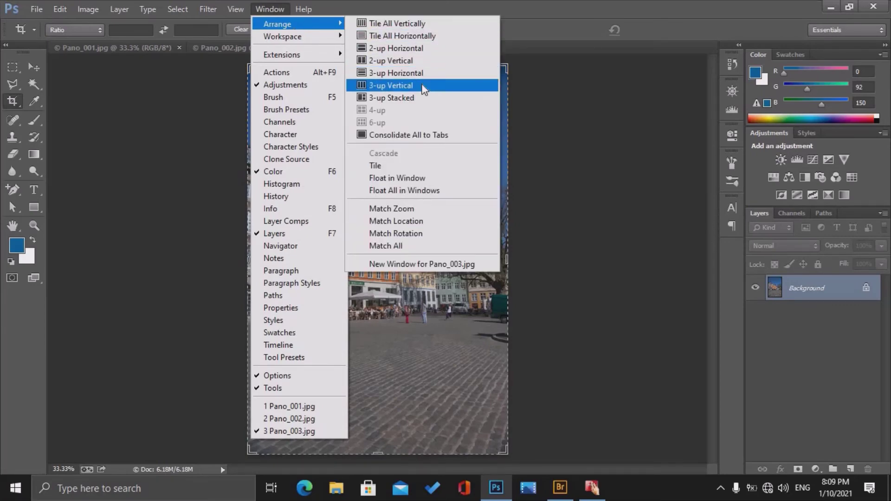
Tile the three Pano images 3-up vertical, zoom Pano_001 to 25%, then close the documents.
left_click(400, 84)
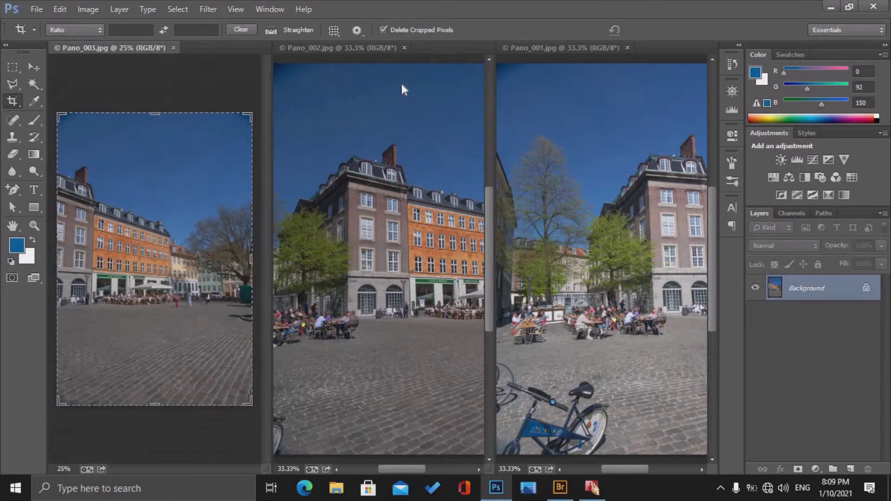
left_click(567, 44)
key("ctrl+minus")
key("v")
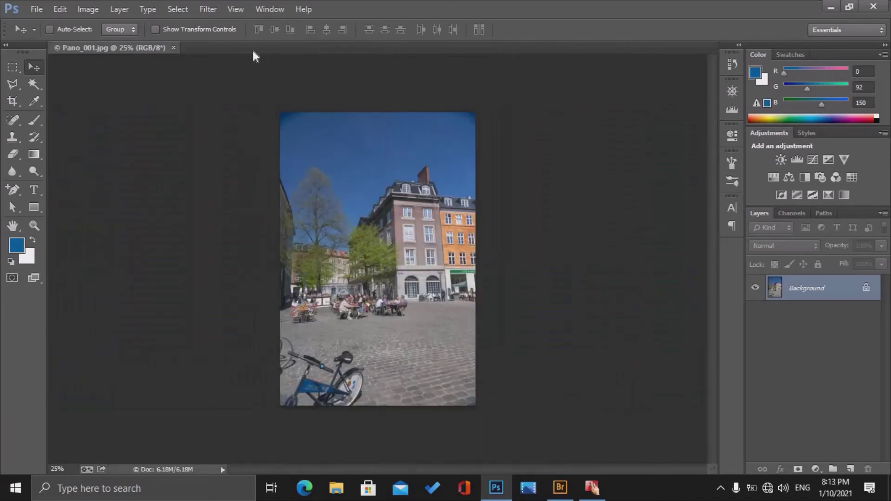
left_click(173, 48)
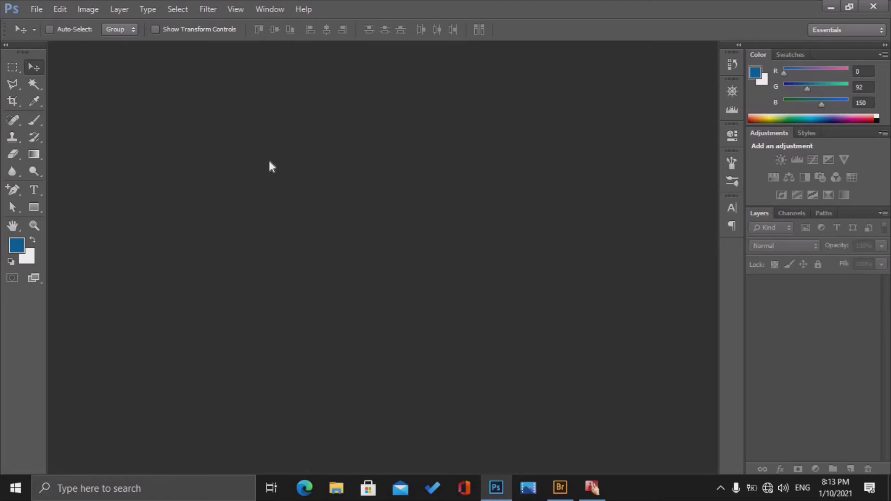
Start File > Automate > Photomerge and add Pano_001 through Pano_004 as source files.
double_click(269, 158)
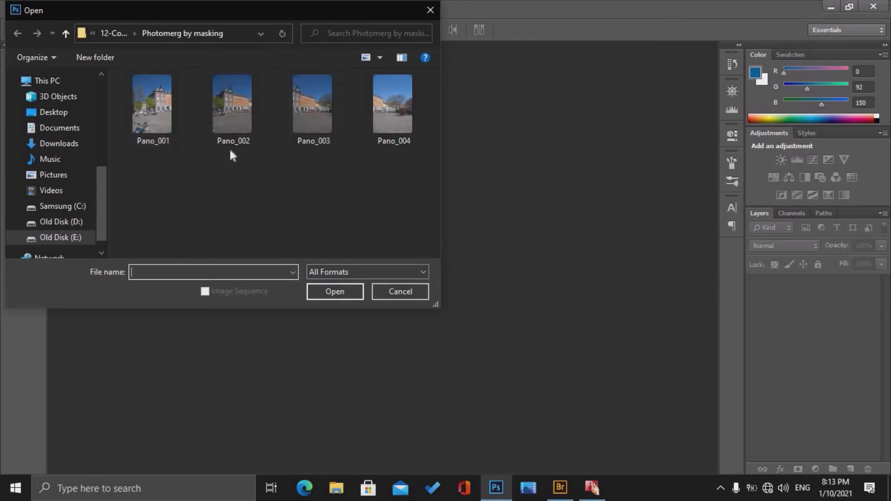
left_click(400, 291)
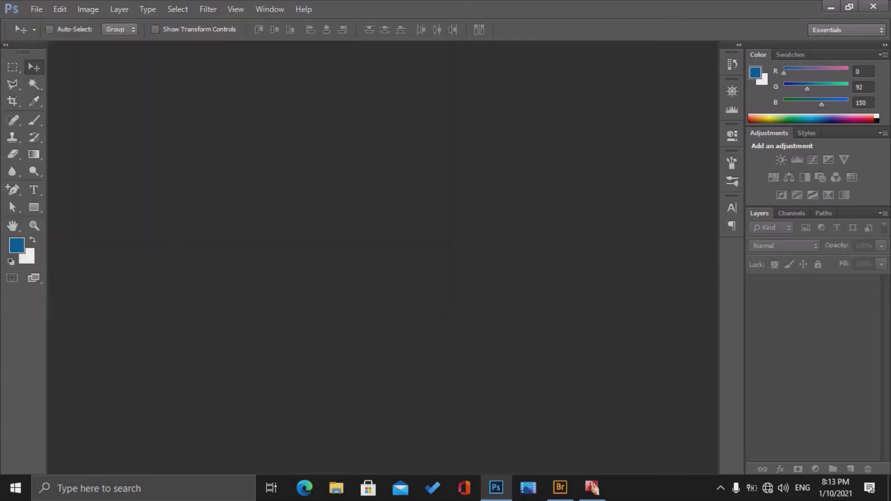
left_click(37, 9)
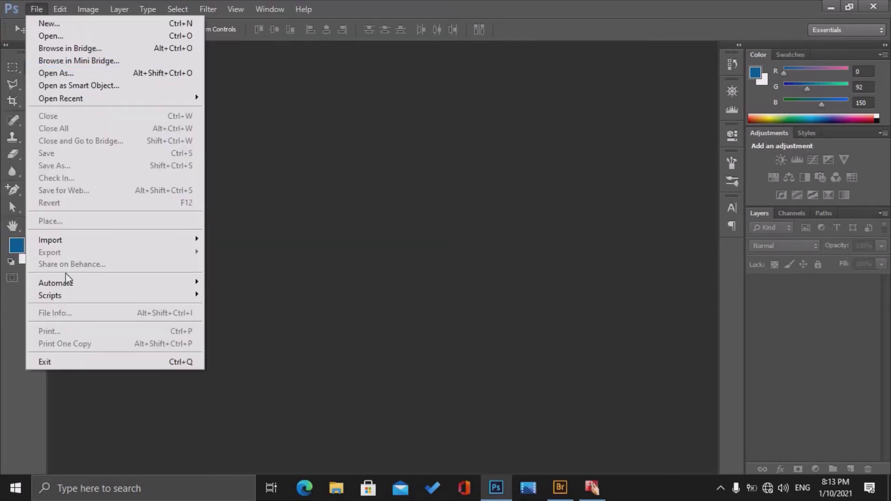
mouse_move(56, 283)
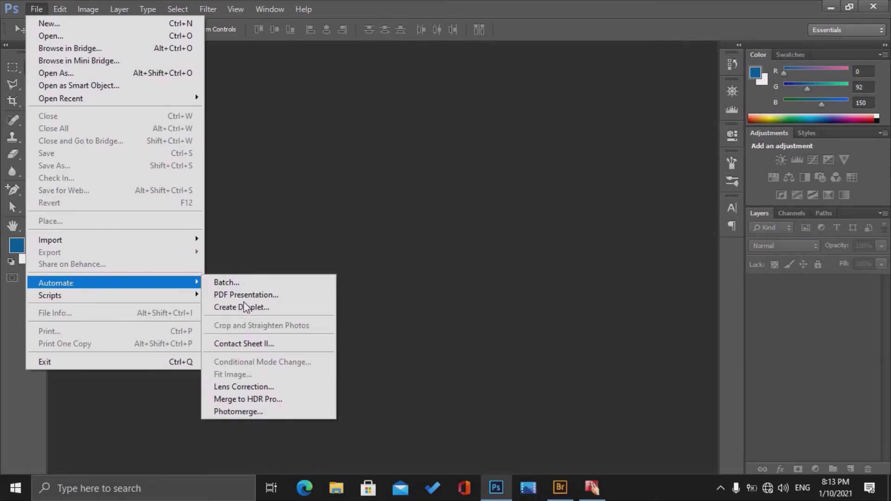
left_click(254, 413)
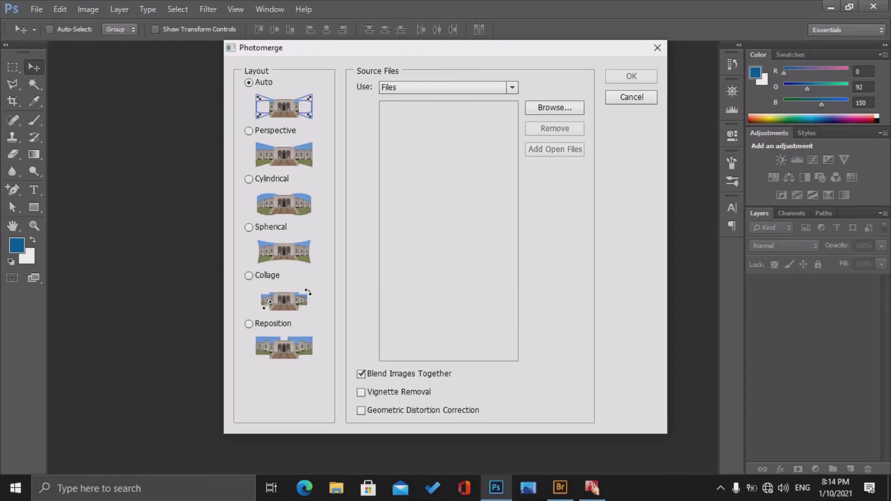
left_click(551, 108)
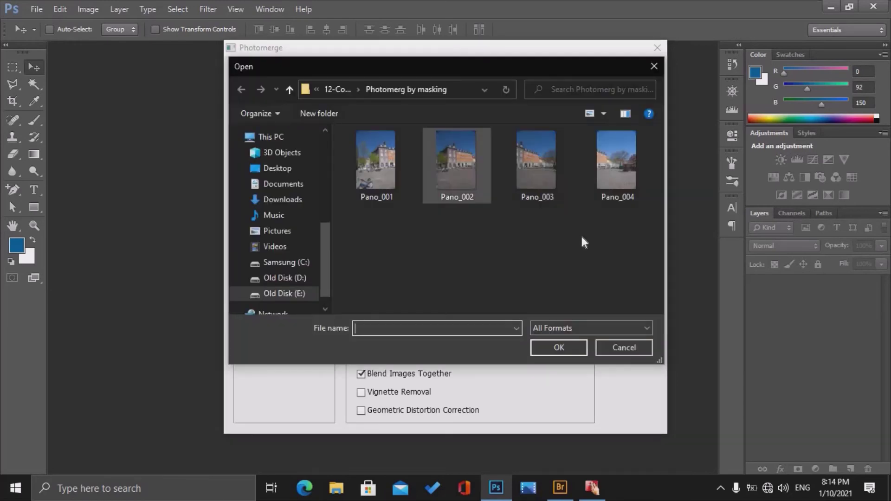
left_click_drag(652, 246, 360, 169)
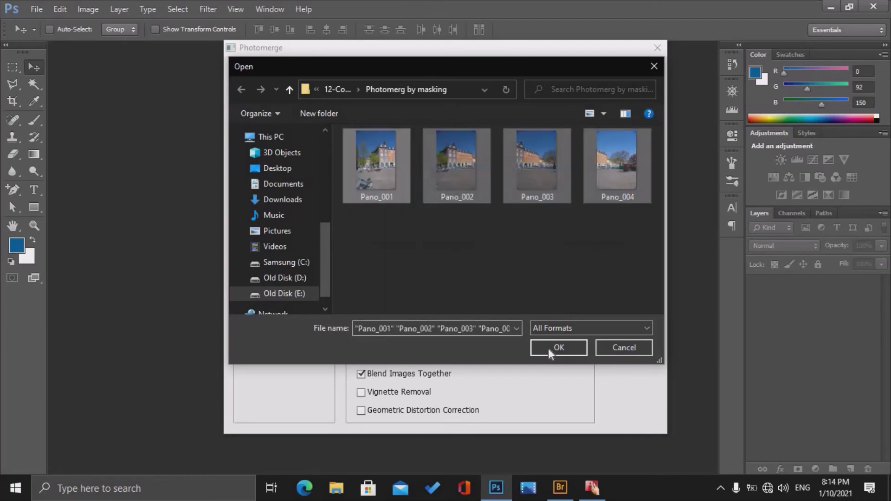
left_click(563, 348)
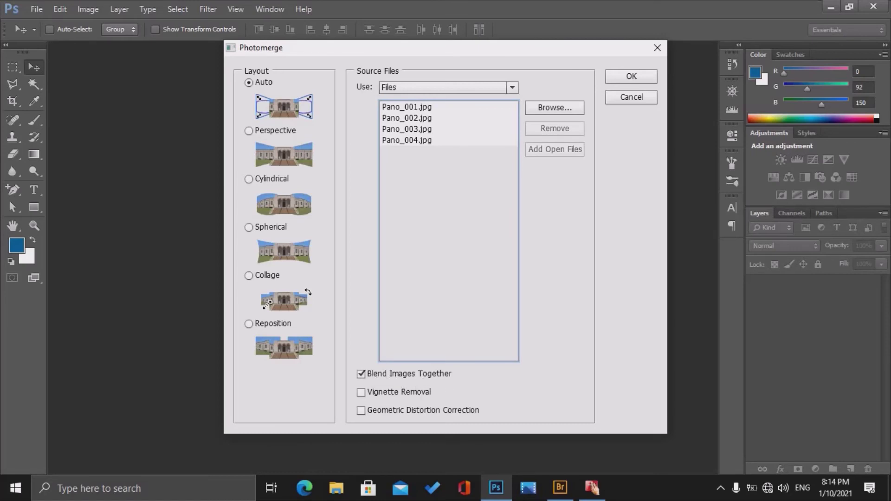
Enable Vignette Removal and Geometric Distortion Correction and run the merge.
left_click(361, 392)
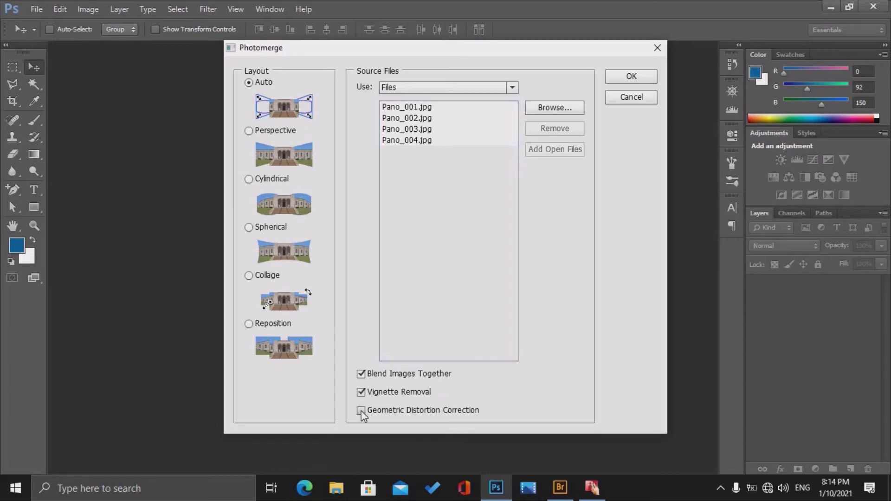
left_click(361, 411)
left_click(630, 76)
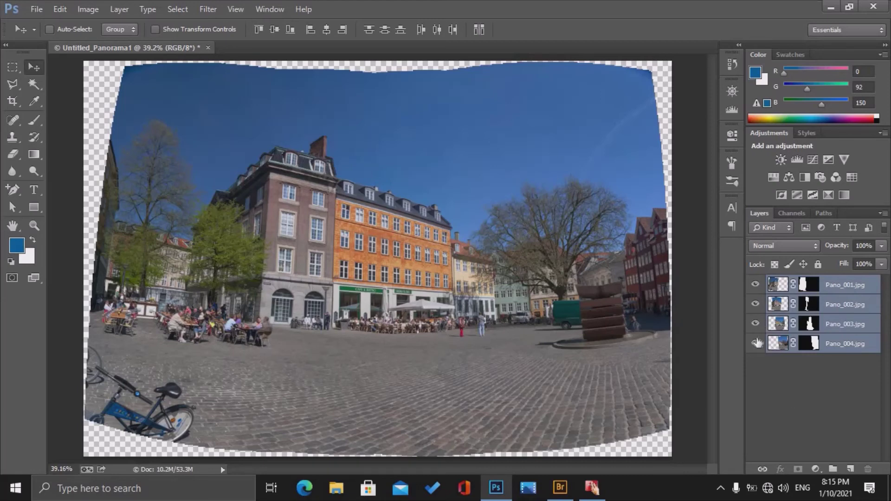
Hide Pano_001 and zoom to 700% on the grey building's masked edge.
left_click(756, 285)
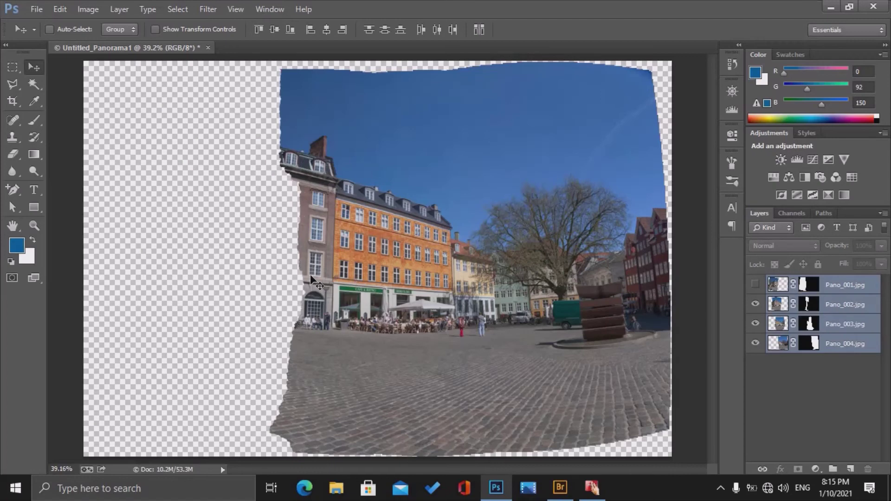
scroll(310, 275, "up", 3)
scroll(310, 276, "up", 1)
scroll(310, 275, "up", 1)
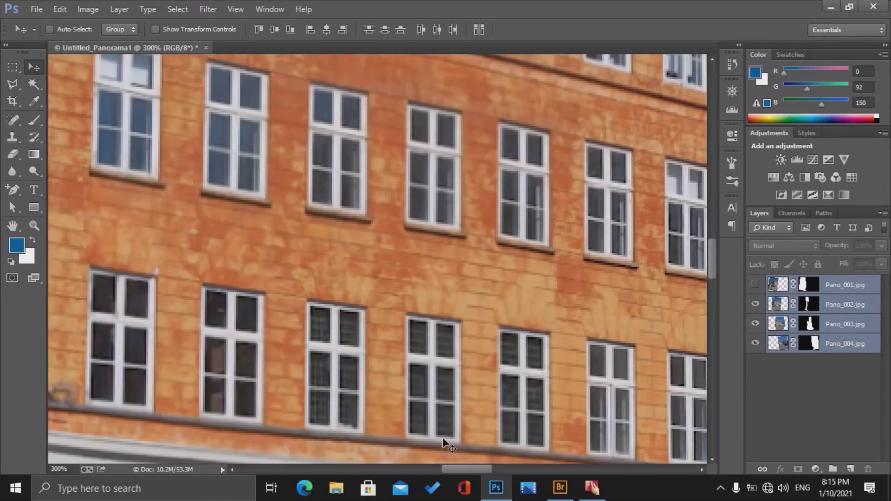
left_click(432, 469)
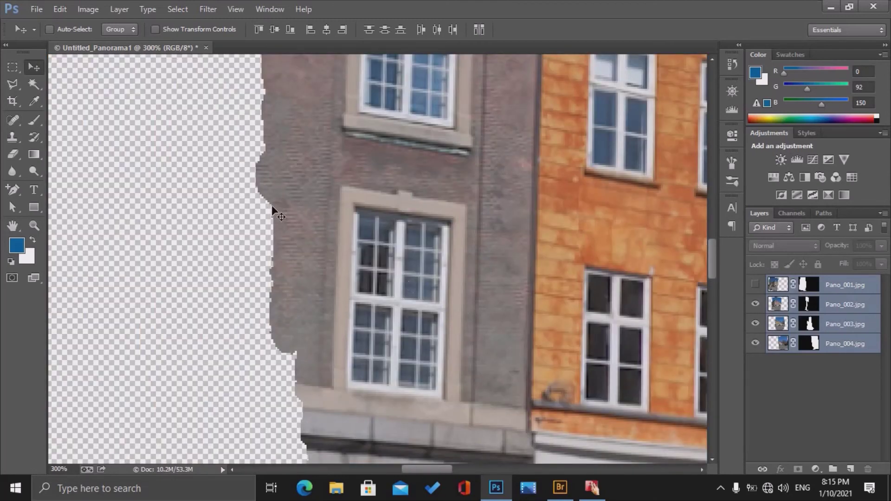
key("ctrl+plus")
key("ctrl+plus")
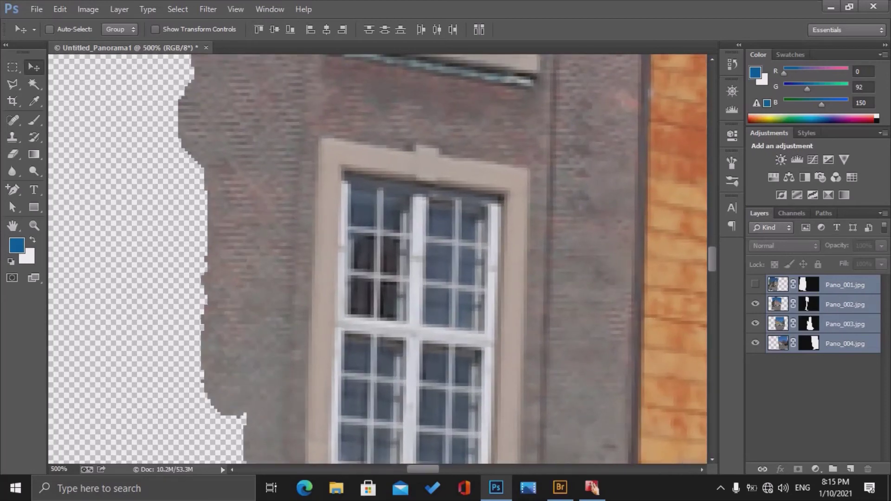
key("ctrl+plus")
key("ctrl+plus")
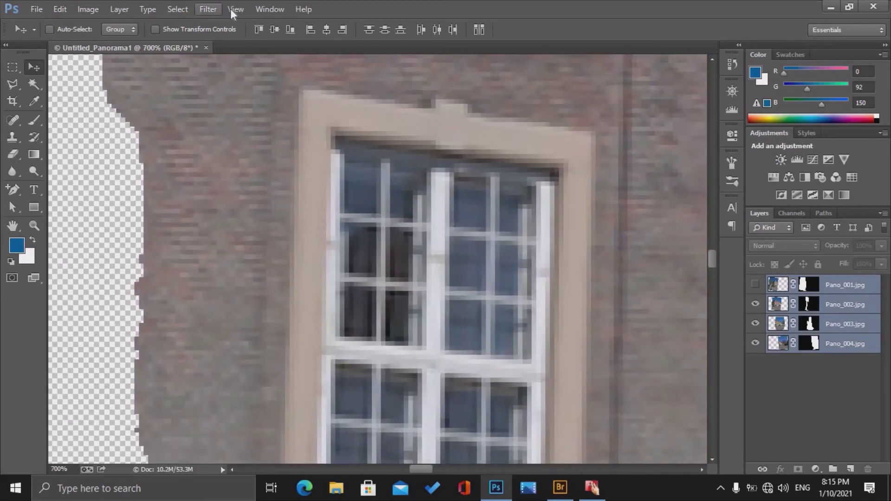
Turn on the pixel grid, inspect at 1200%, then show Pano_001 and fit on screen.
left_click(234, 10)
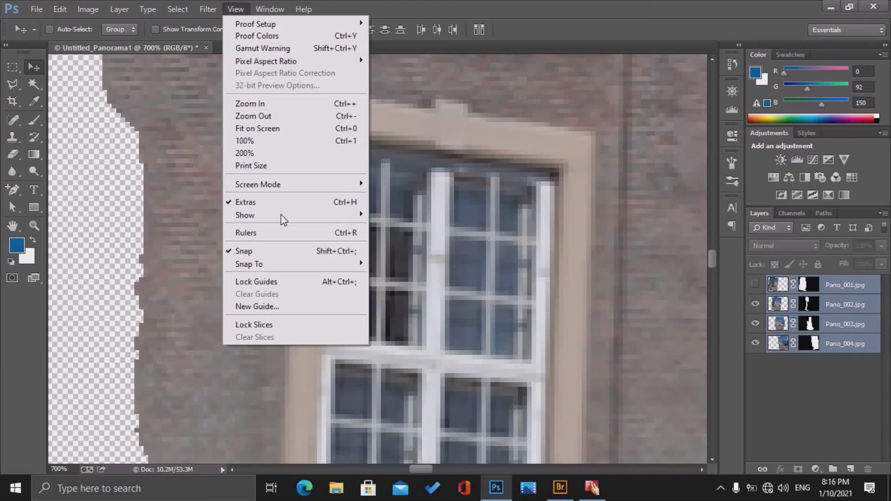
mouse_move(244, 216)
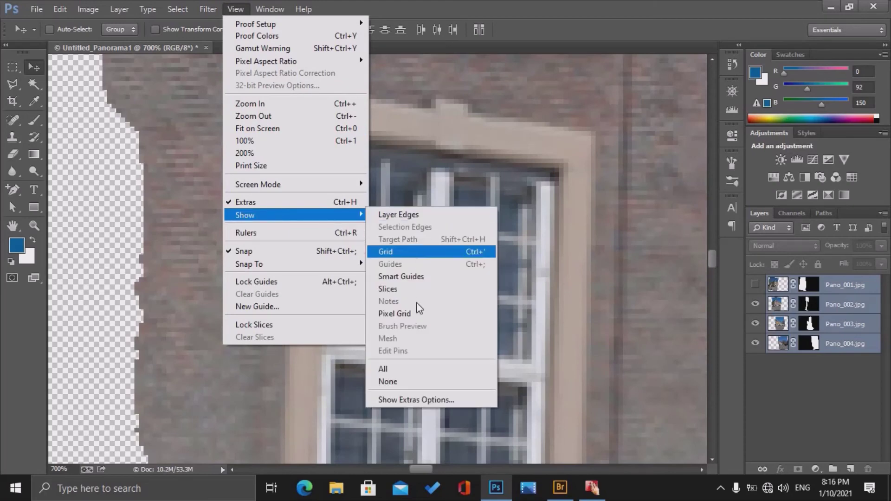
left_click(418, 313)
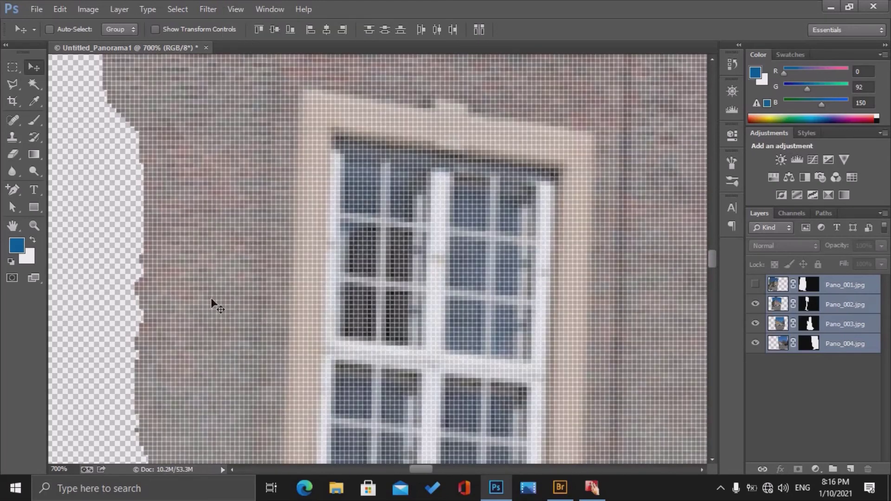
key("ctrl+plus")
key("ctrl+plus")
left_click_drag(419, 471, 412, 470)
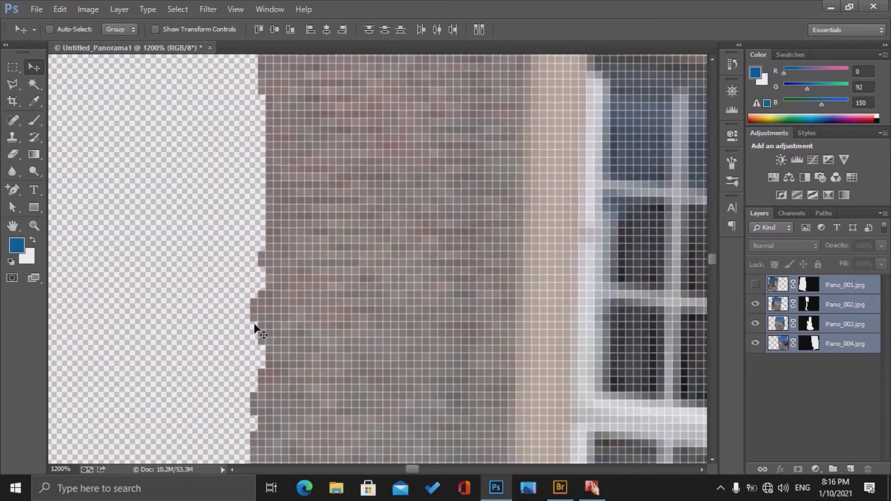
left_click(755, 285)
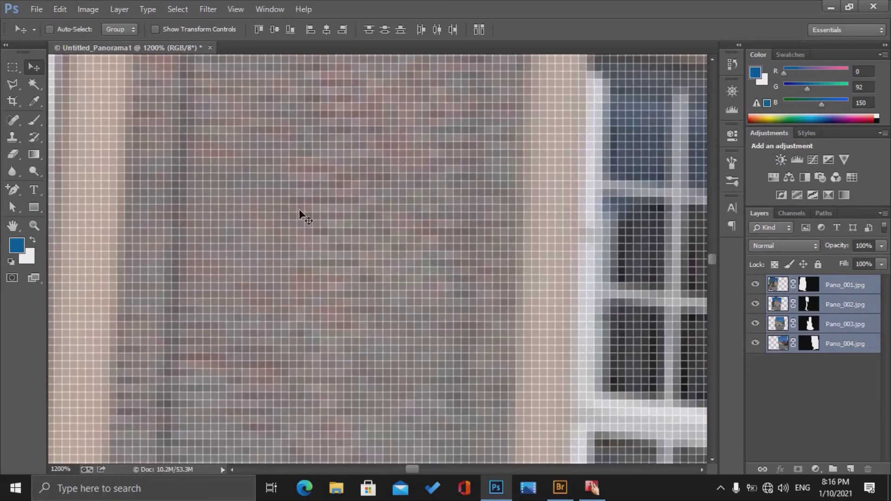
key("ctrl+0")
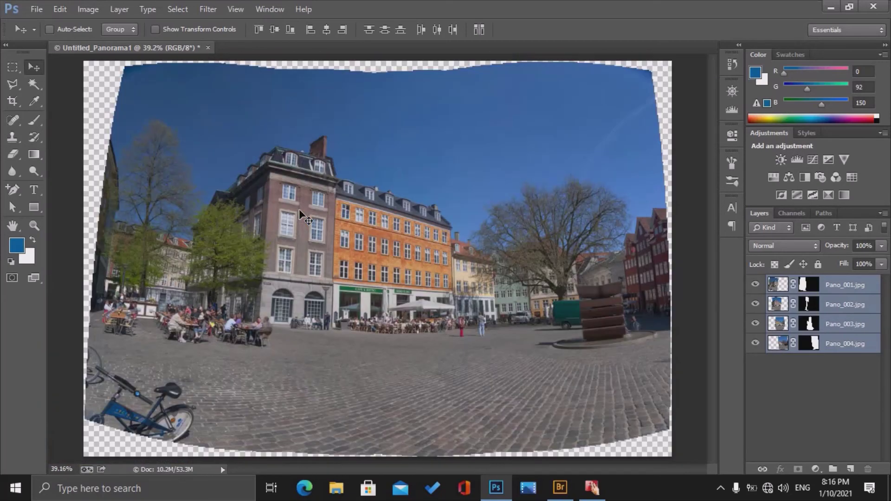
Close the panorama without saving and open IMG_3963 through IMG_3967 from the Panorama folder.
left_click(207, 48)
left_click(447, 193)
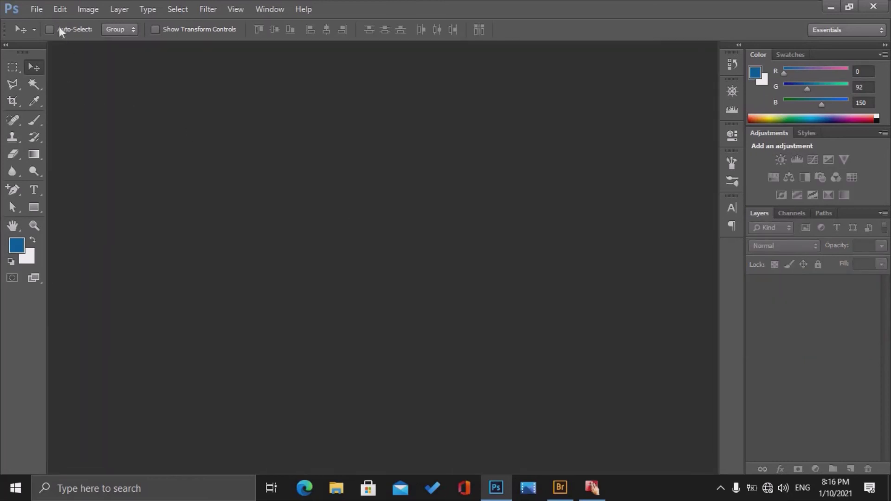
double_click(283, 137)
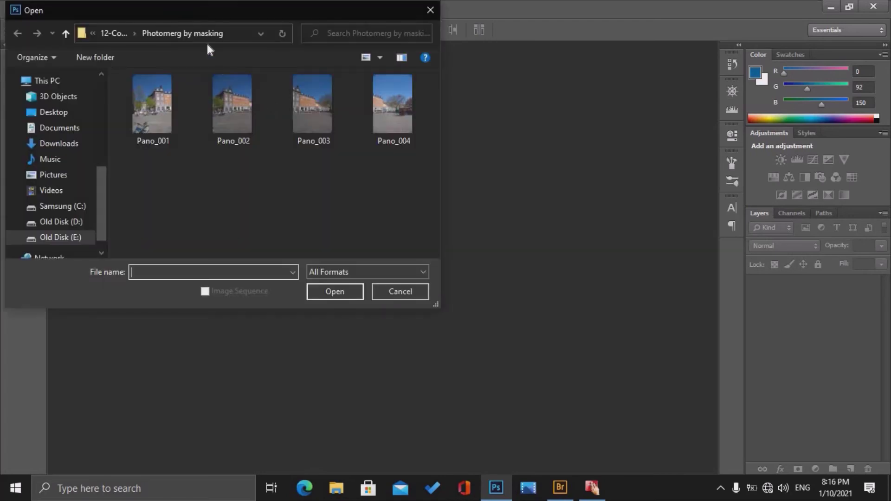
left_click(116, 32)
double_click(309, 112)
left_click_drag(409, 243, 121, 81)
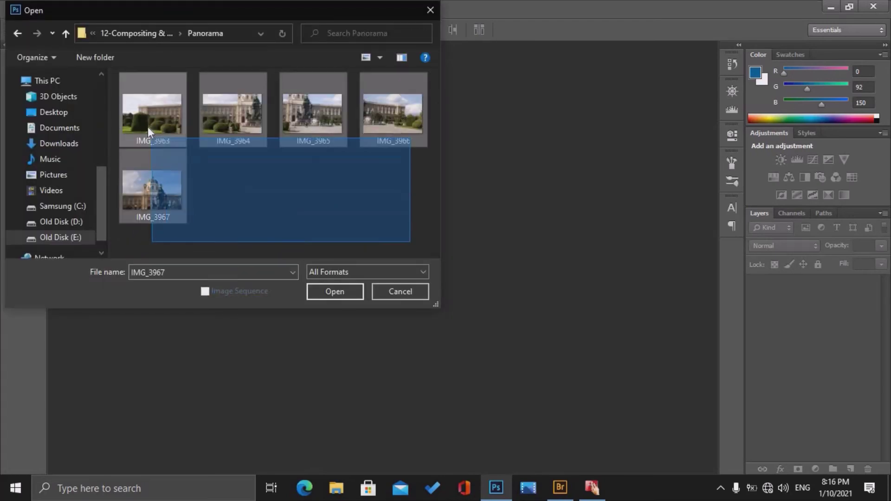
left_click(322, 291)
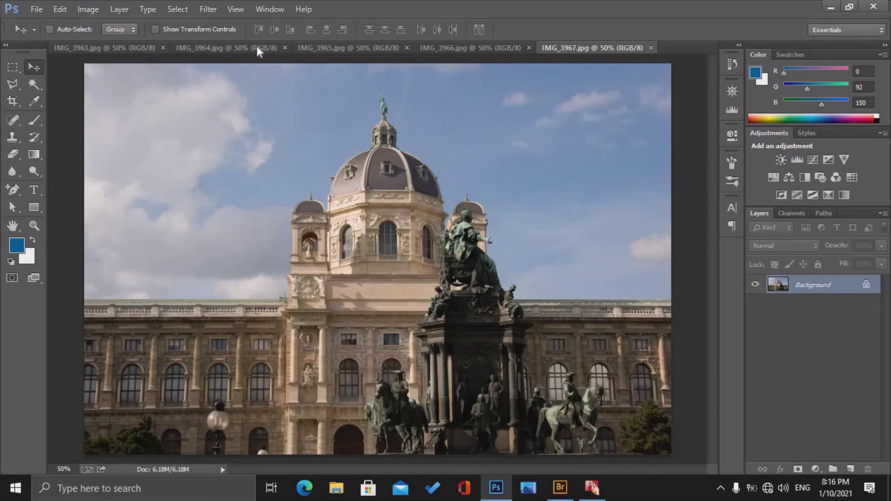
Flip through the five IMG photos, ending on IMG_3966, and bring up the File menu.
left_click(468, 48)
left_click(353, 46)
left_click(244, 42)
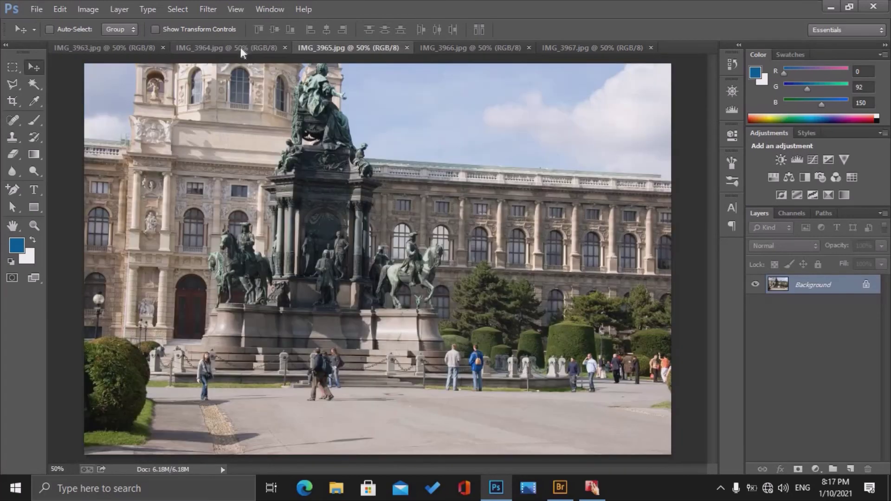
left_click(124, 49)
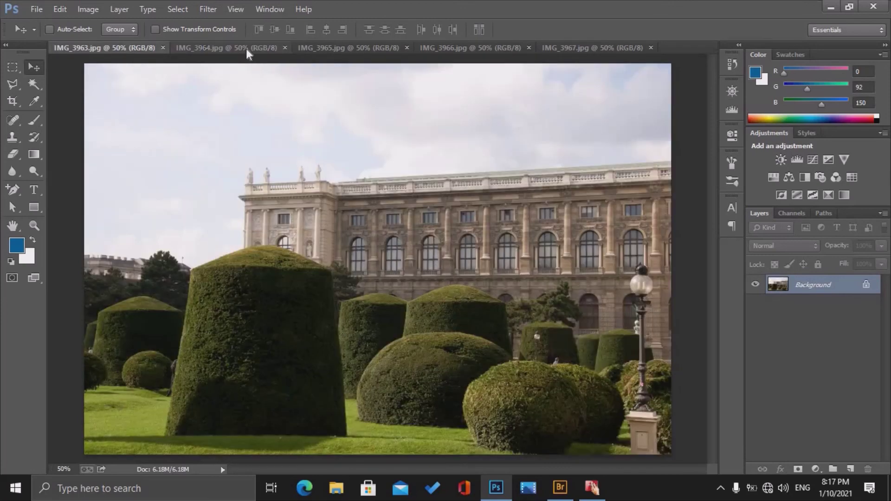
left_click(322, 50)
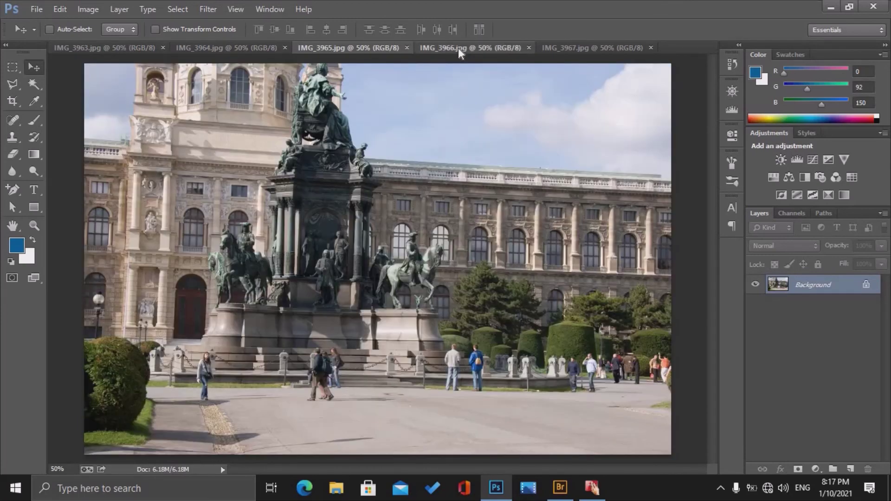
left_click(458, 48)
left_click(36, 9)
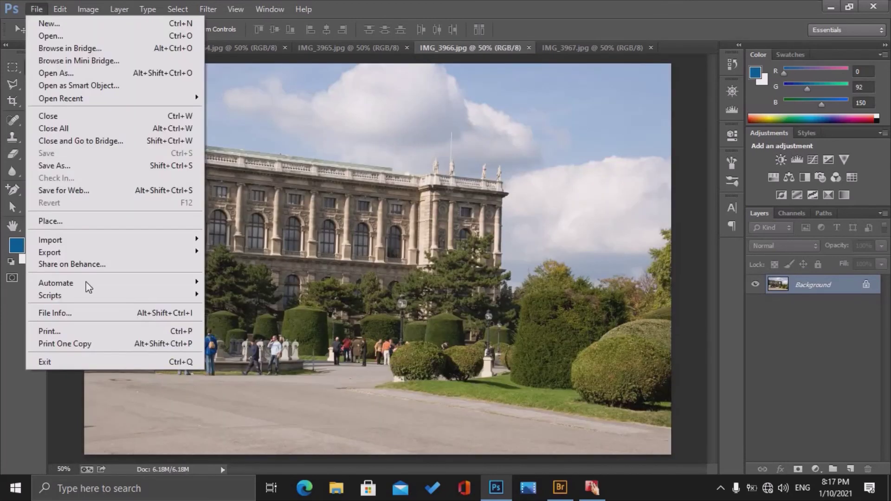
mouse_move(55, 283)
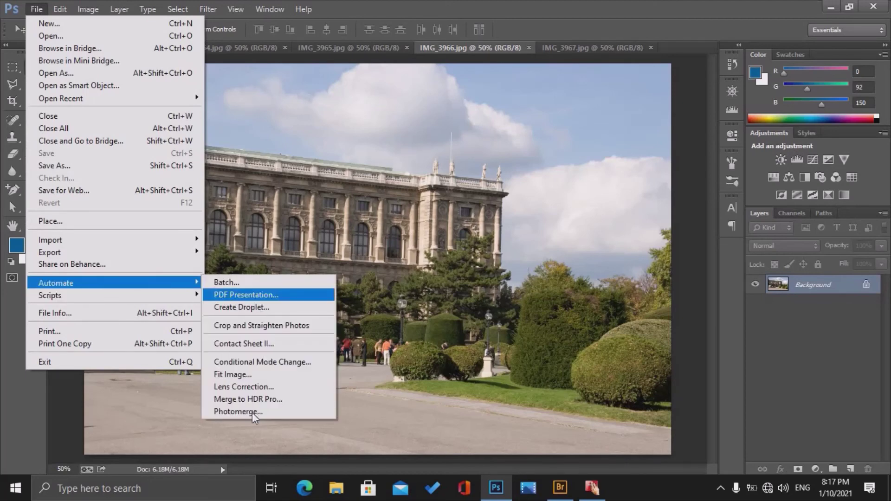
Photomerge all five open museum photos with vignette removal and geometric distortion correction.
left_click(252, 411)
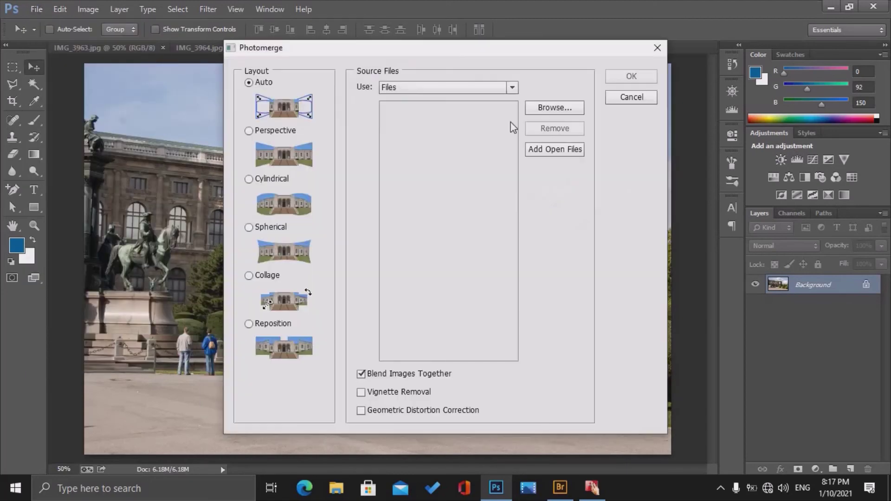
left_click(559, 153)
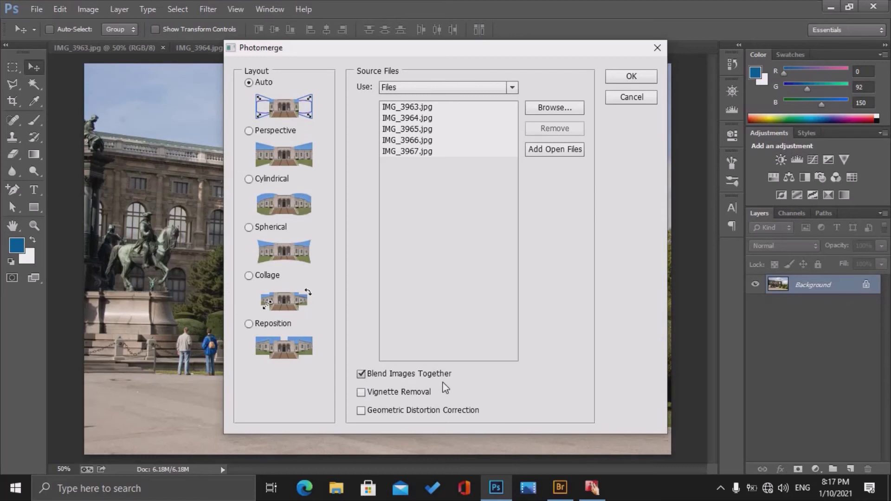
left_click(361, 411)
left_click(630, 77)
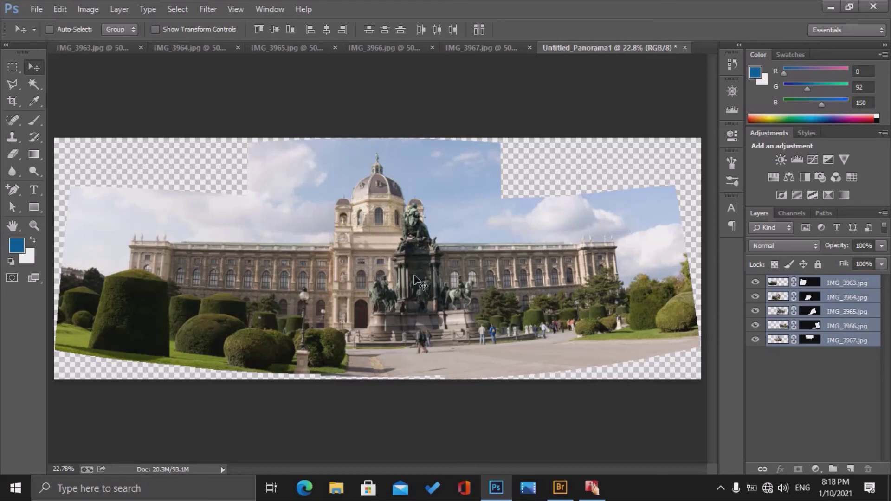
Toggle the panorama layers' visibility to inspect each stitched piece.
mouse_move(755, 282)
left_mouse_down()
mouse_move(755, 326)
mouse_move(755, 282)
left_mouse_up()
left_click(755, 340)
left_click(755, 282)
Crop the panorama to trim the ragged bottom and transparent side edges.
left_click(12, 101)
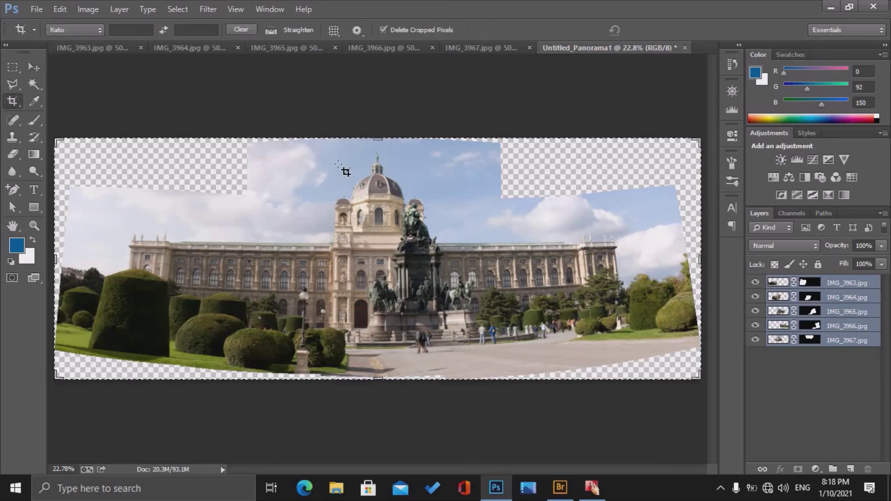
left_click_drag(377, 138, 377, 142)
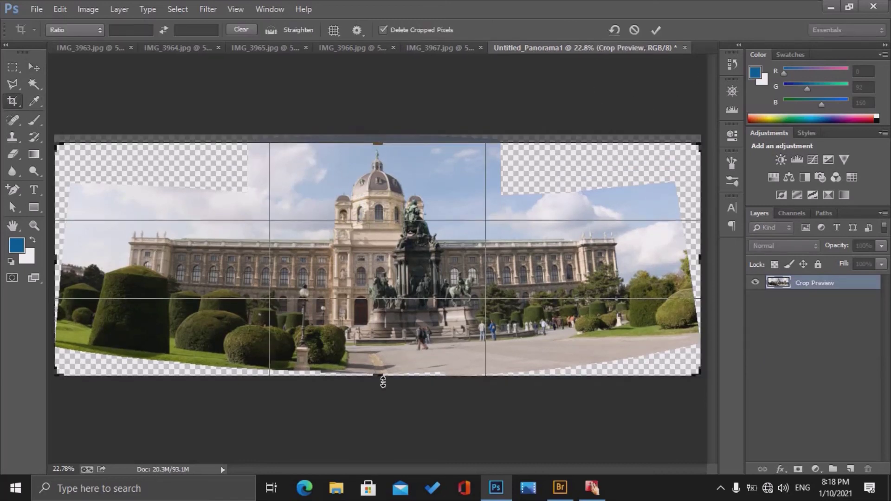
left_click_drag(381, 375, 382, 365)
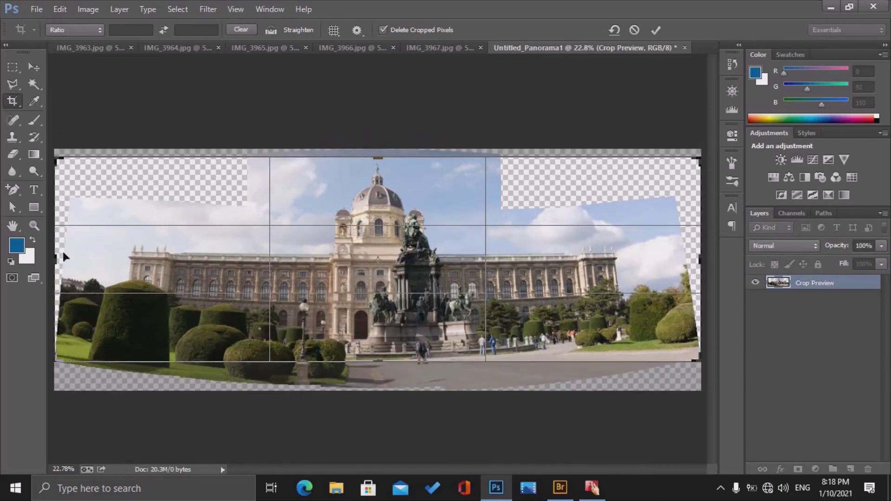
left_click_drag(65, 255, 75, 258)
left_click_drag(699, 258, 680, 260)
key("Return")
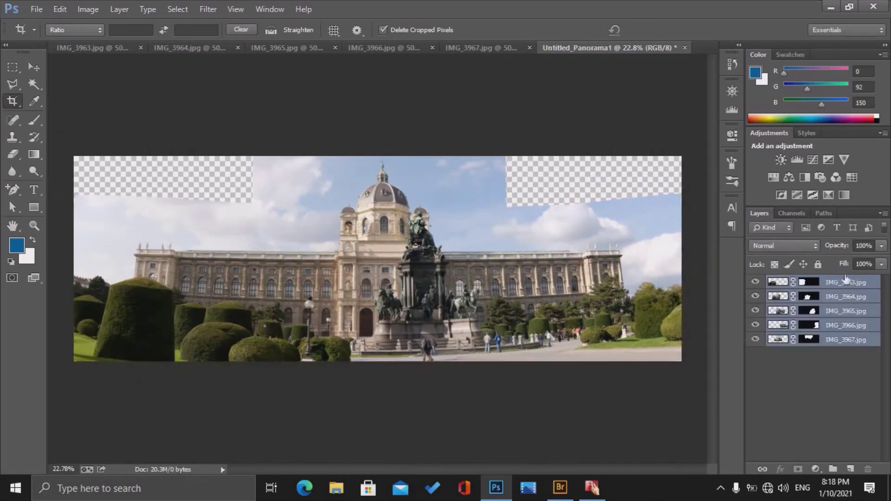
Merge the panorama layers, then Content-Aware fill both empty top corners with sky.
left_click(883, 213)
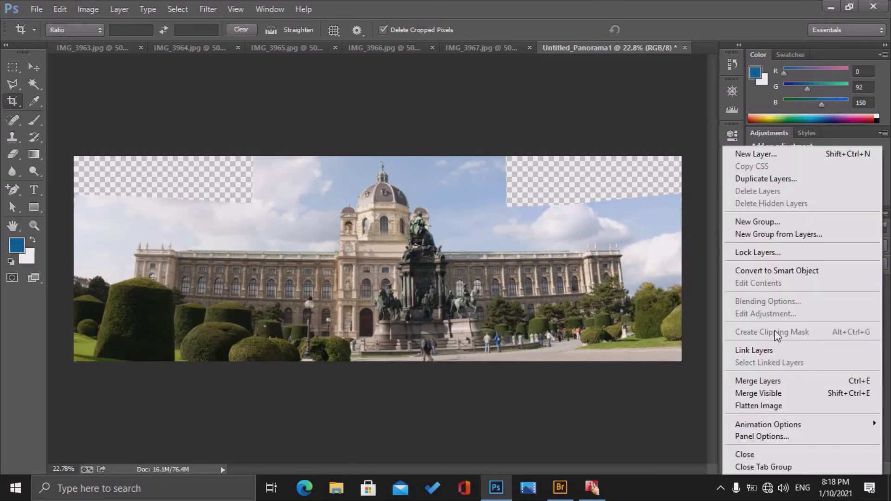
left_click(772, 380)
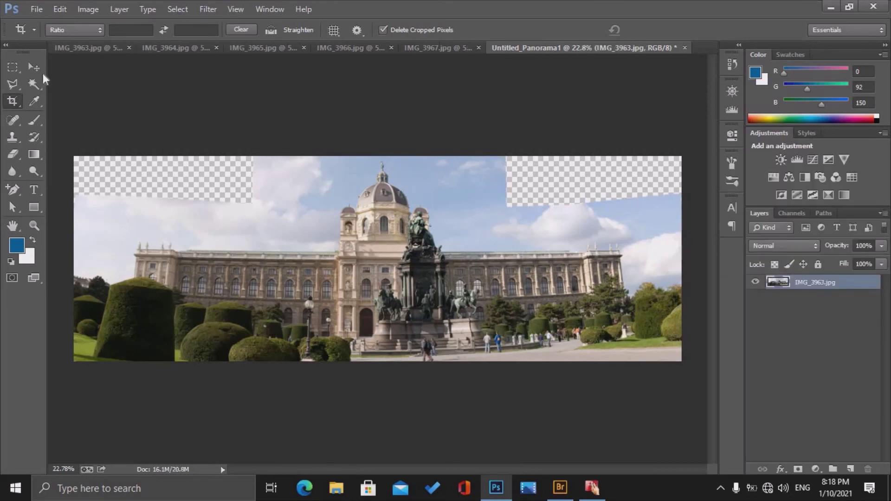
left_click(12, 66)
left_click_drag(286, 149, 7, 187)
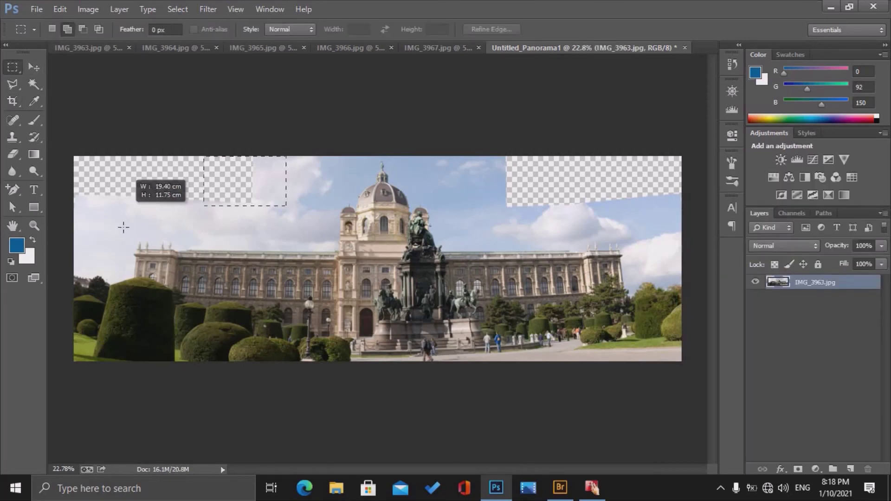
left_click_drag(493, 154, 693, 228)
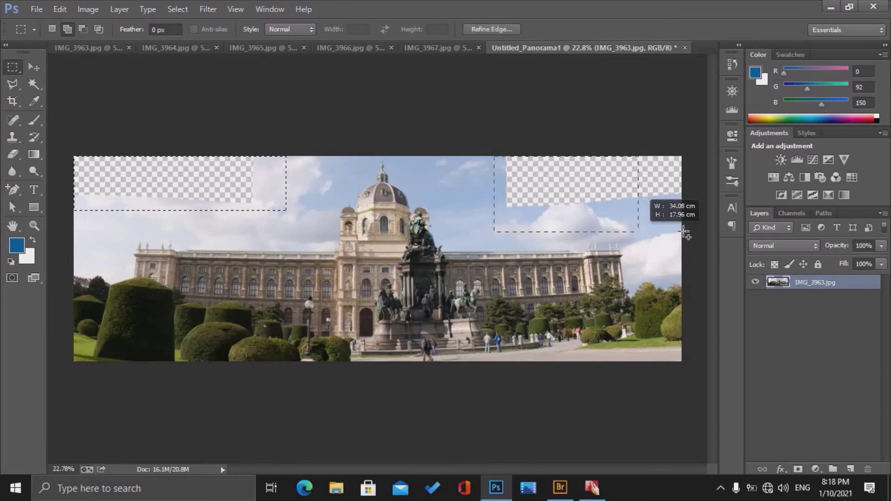
key("shift+BackSpace")
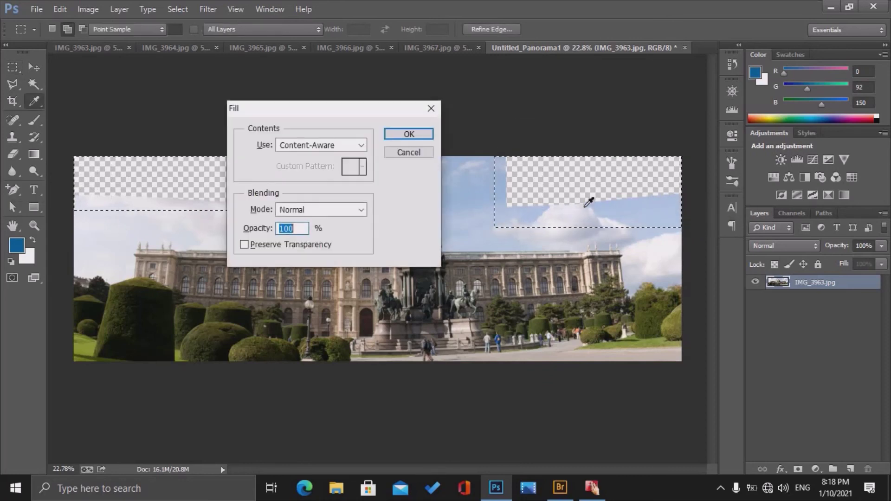
left_click(403, 134)
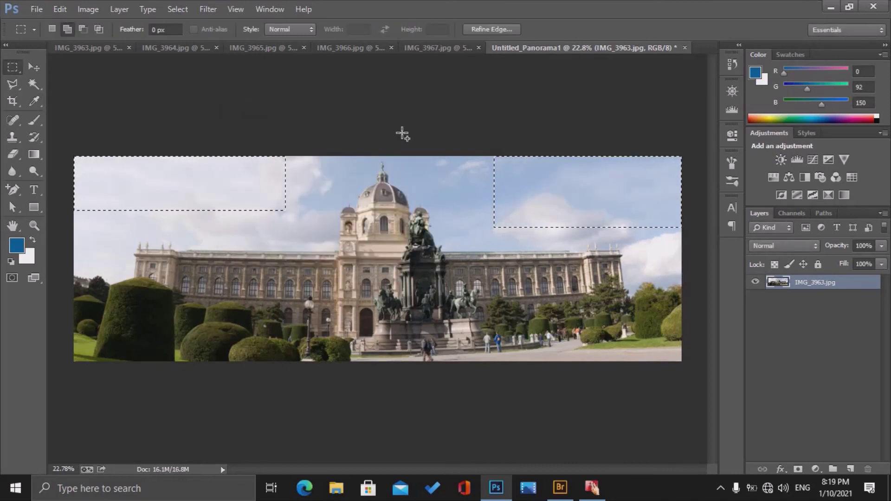
key("ctrl+d")
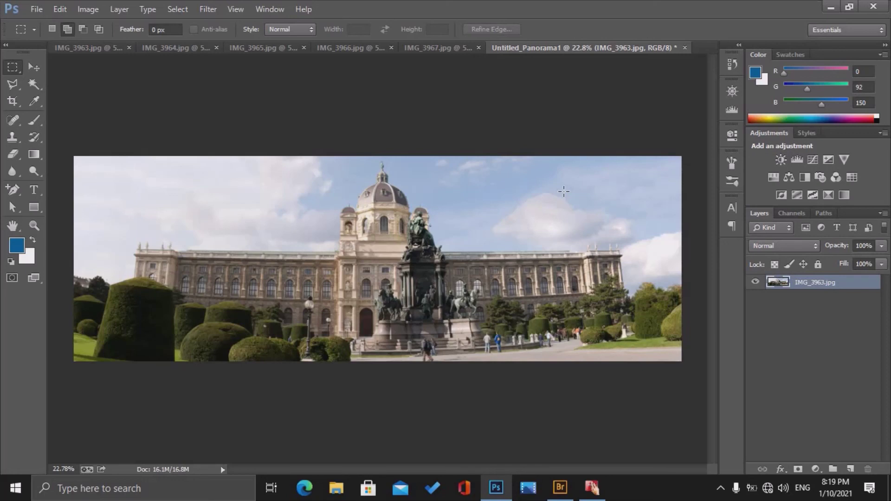
Reopen Photomerge and cancel out of browsing for source files.
left_click(35, 9)
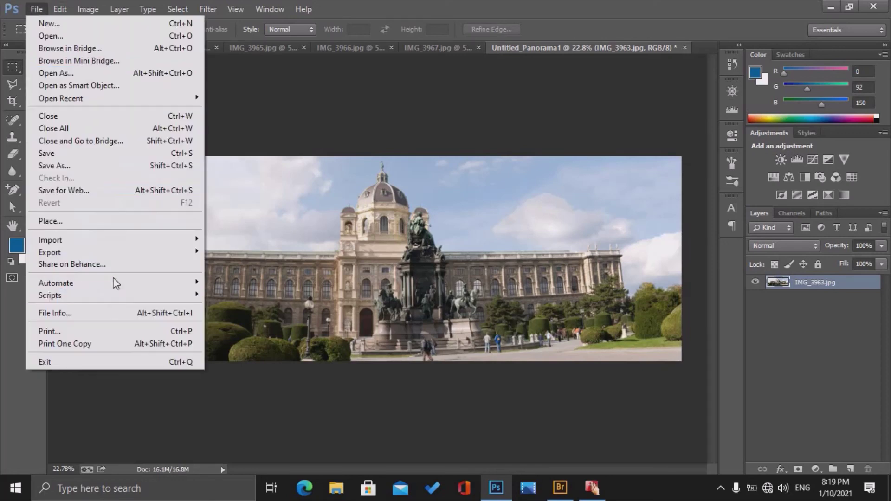
left_click(370, 191)
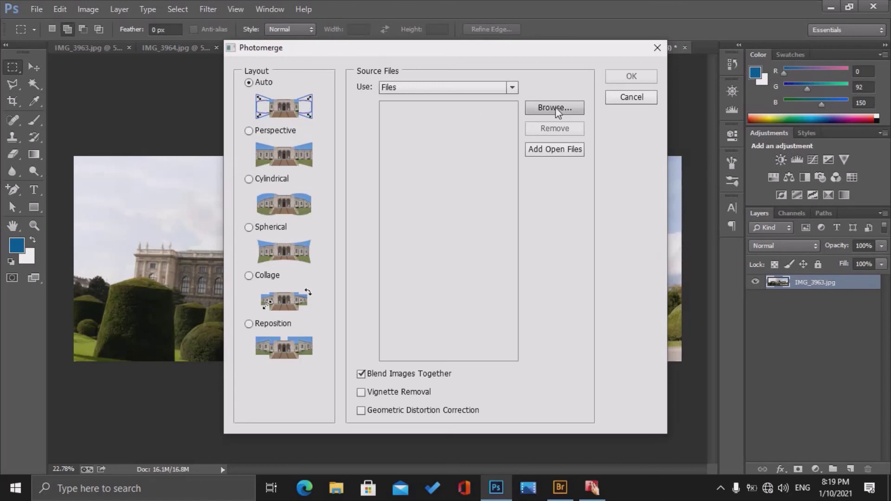
left_click(554, 110)
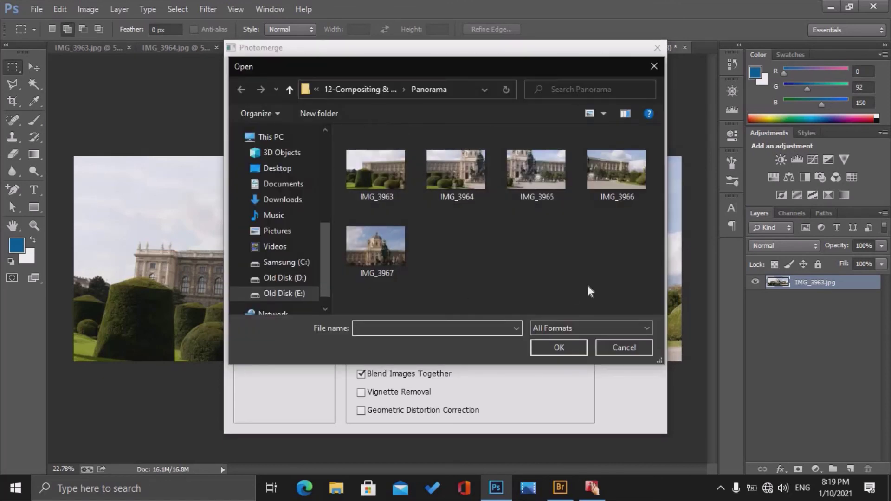
left_click(618, 345)
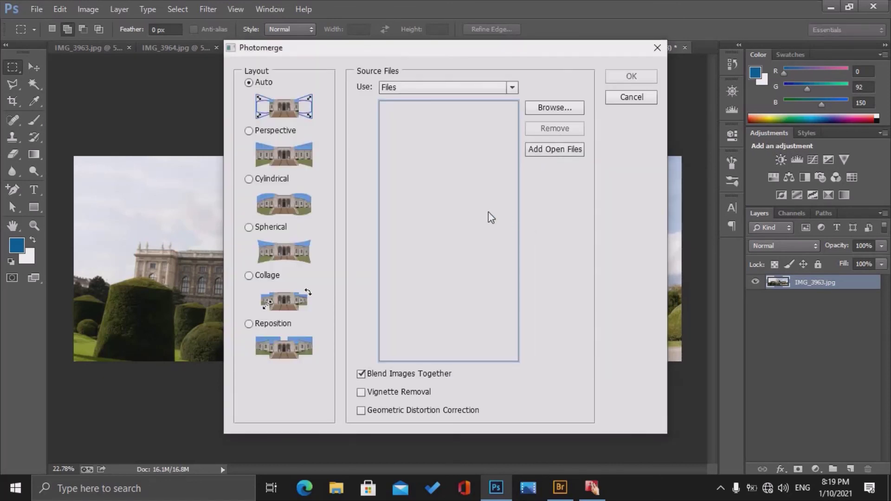
Set the Photomerge source to Folder, browse folders, and close the chooser unselected.
left_click(511, 90)
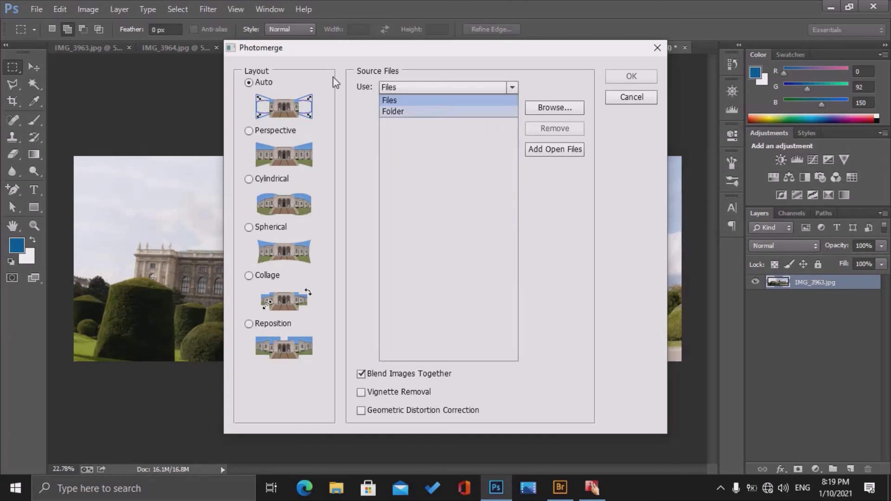
left_click(395, 113)
left_click(544, 108)
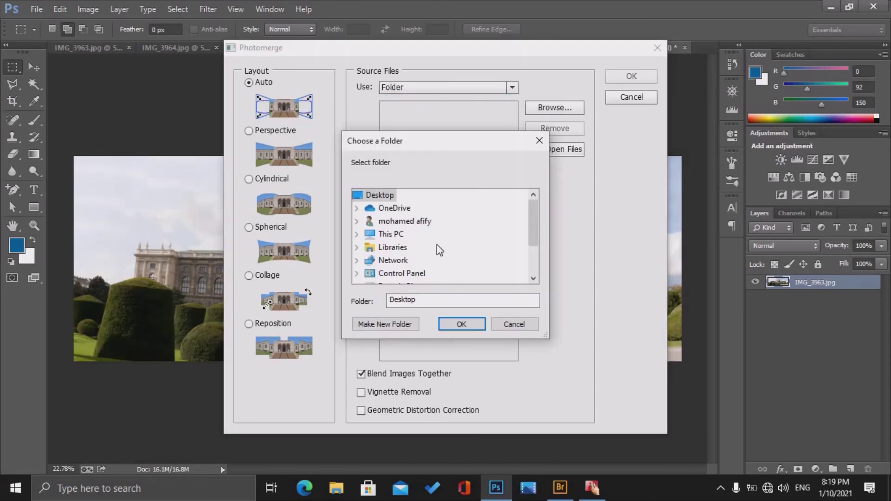
left_click_drag(531, 227, 531, 250)
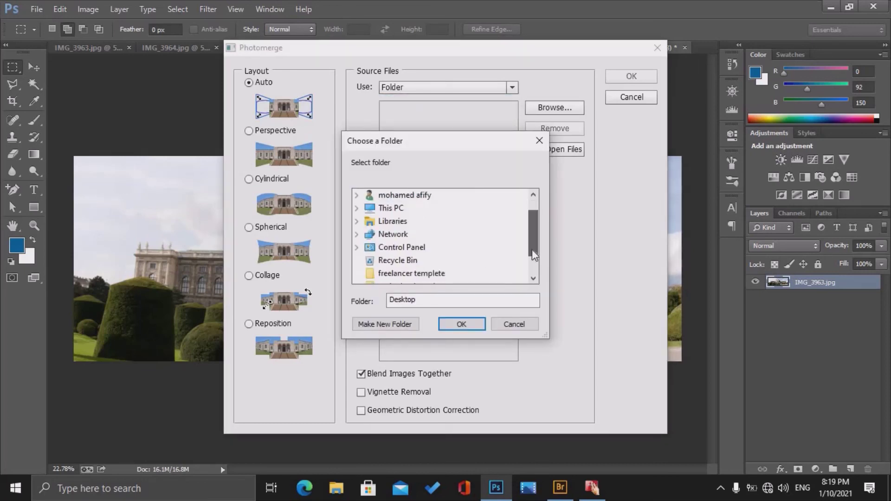
scroll(532, 250, "down", 1)
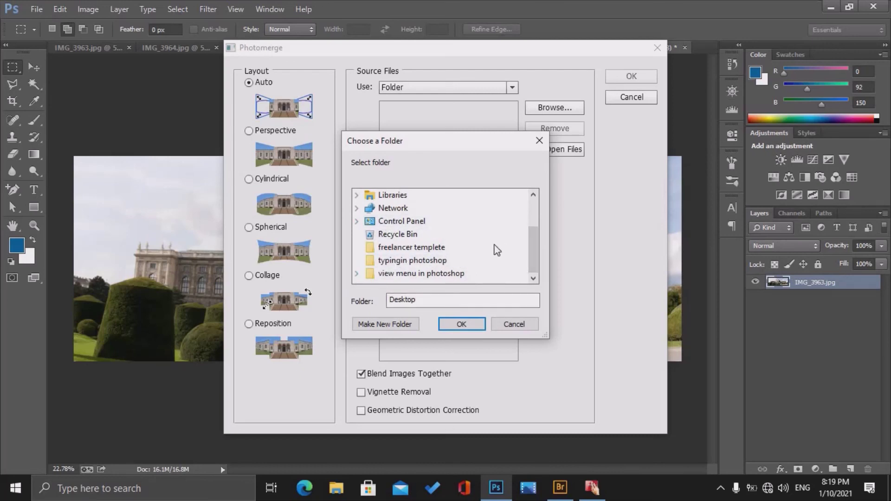
left_click(502, 324)
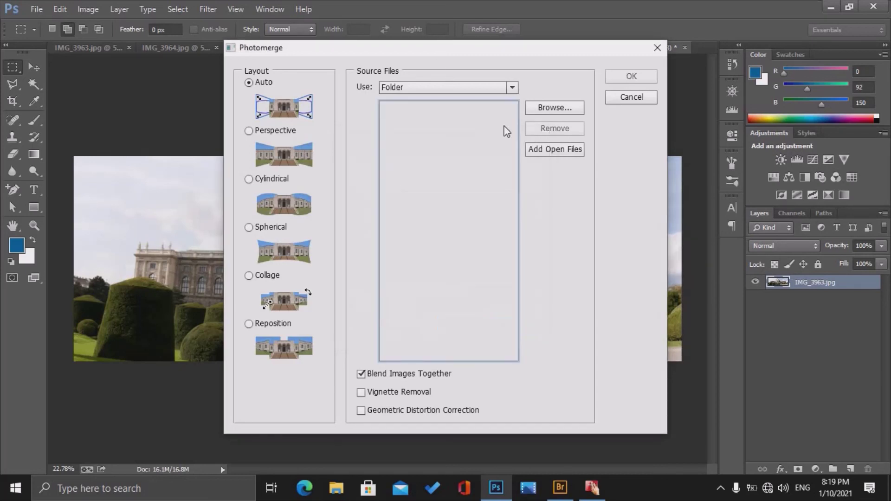
Add the open files, then remove IMG_3967 and IMG_3965 from the Photomerge source list.
left_click(551, 149)
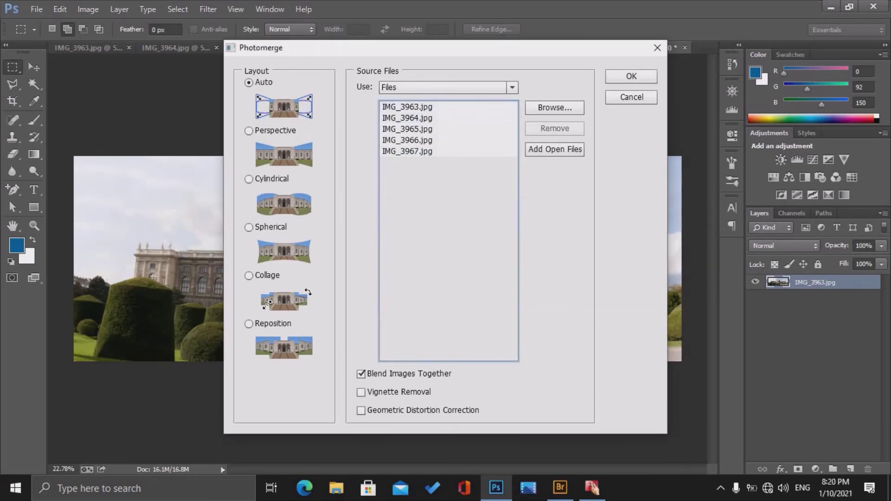
left_click(430, 153)
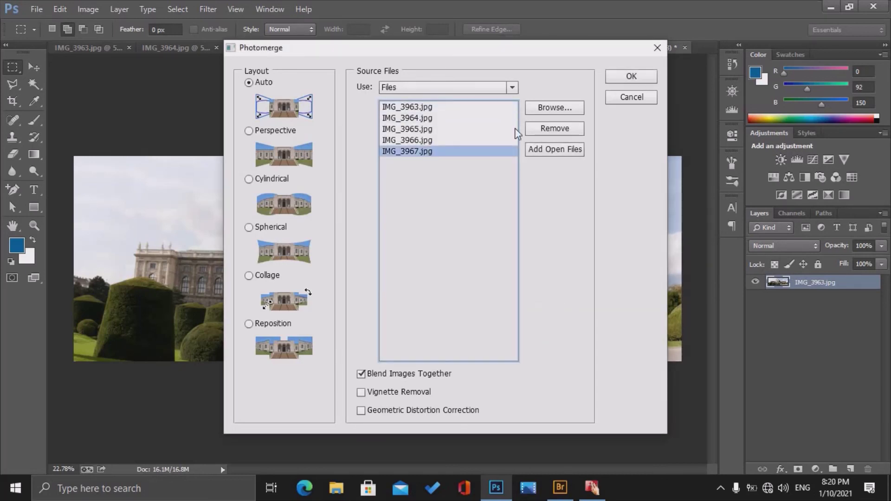
left_click(547, 129)
left_click(435, 129)
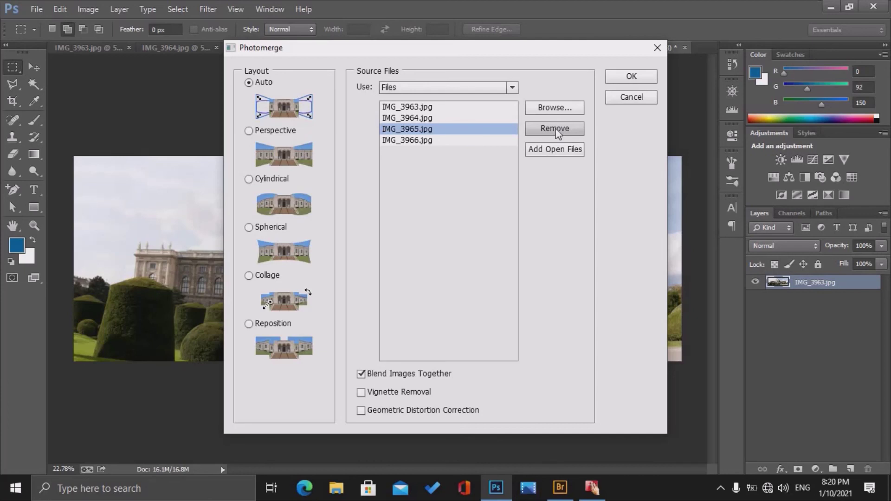
left_click(557, 132)
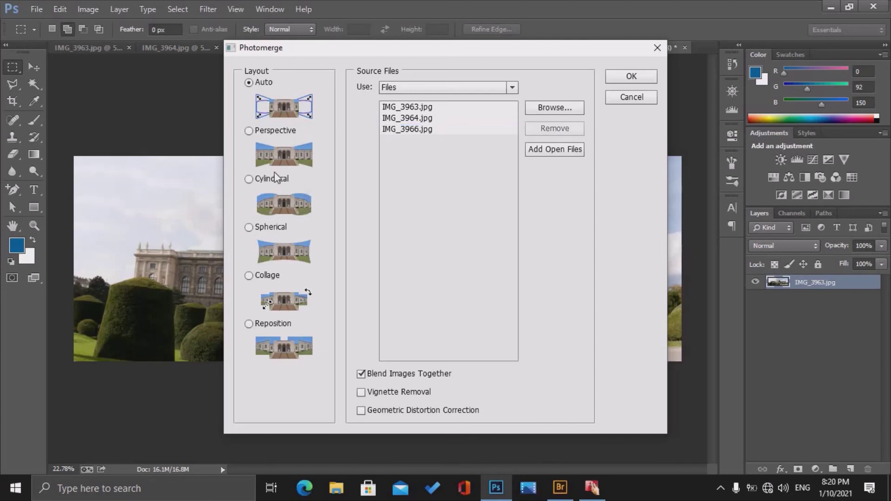